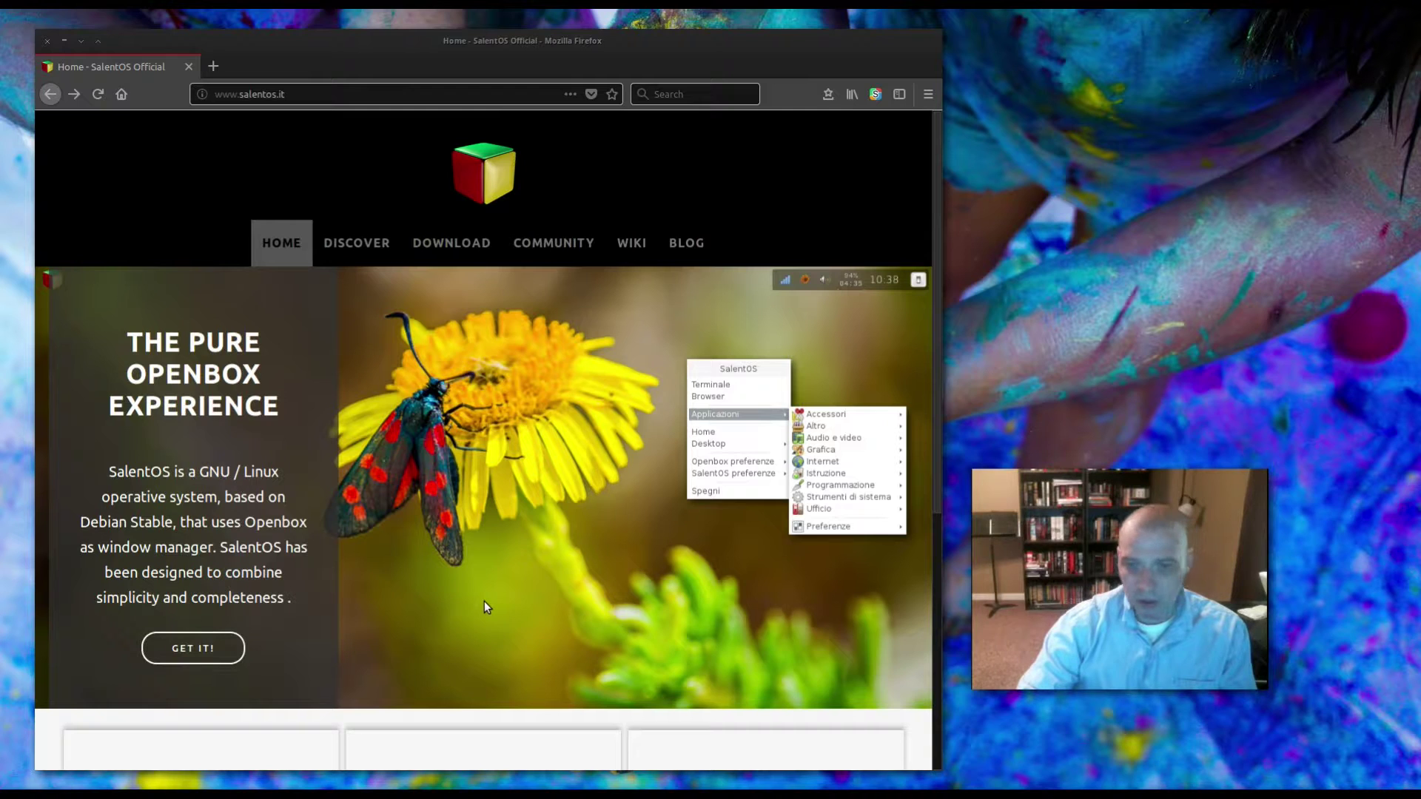
Browse the desktop screenshots on the SalentOS Discover page and open the site's Download page.
click(365, 252)
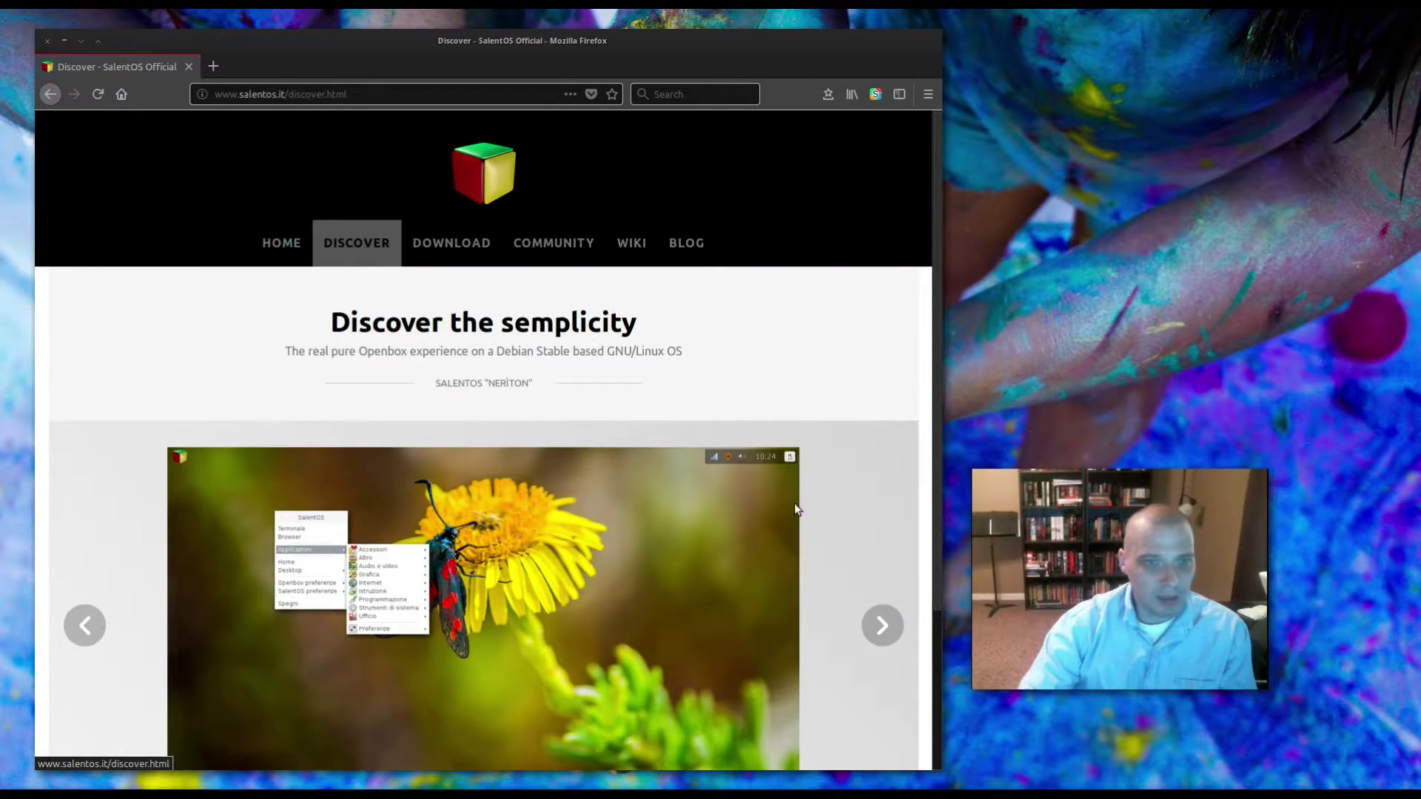
scroll(855, 460, down, 3)
click(883, 499)
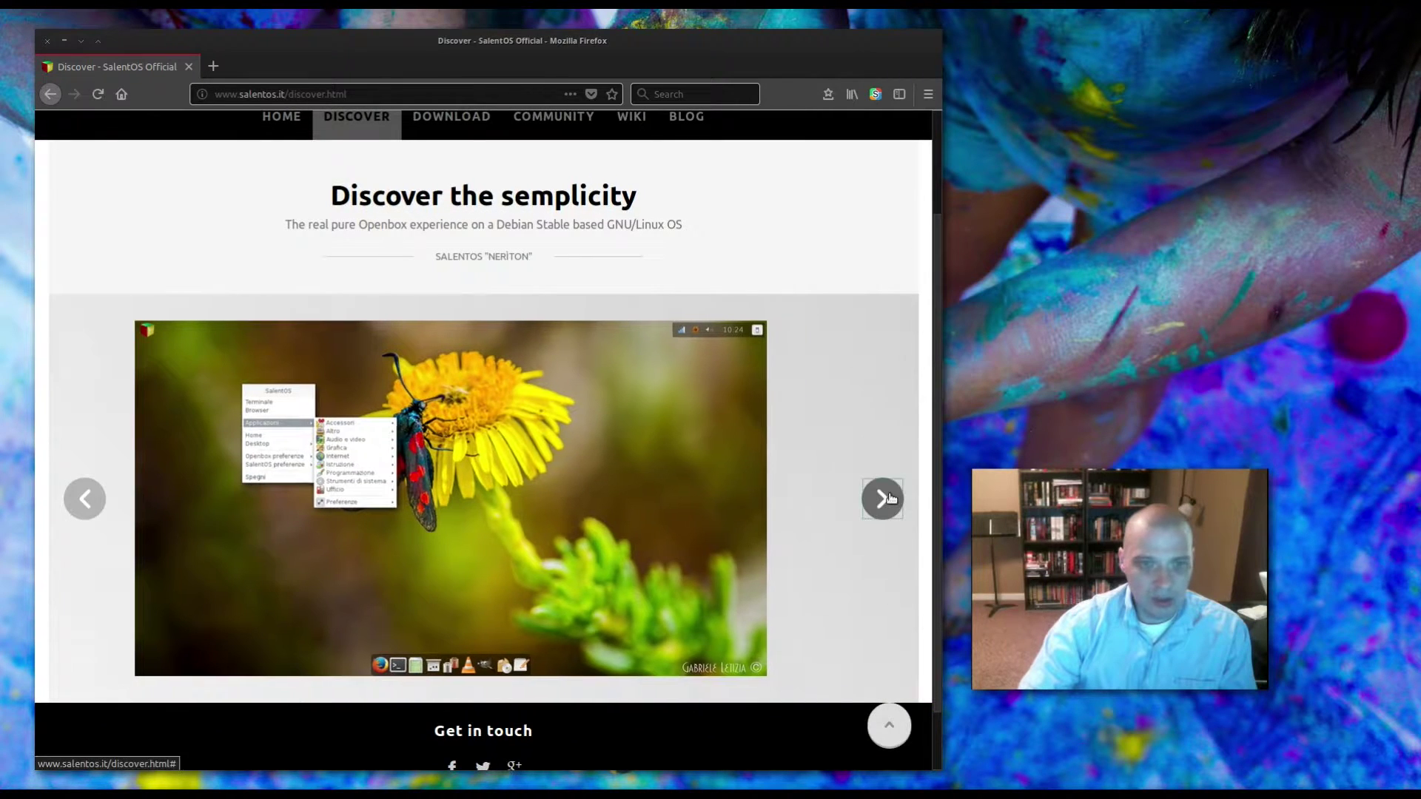
click(888, 499)
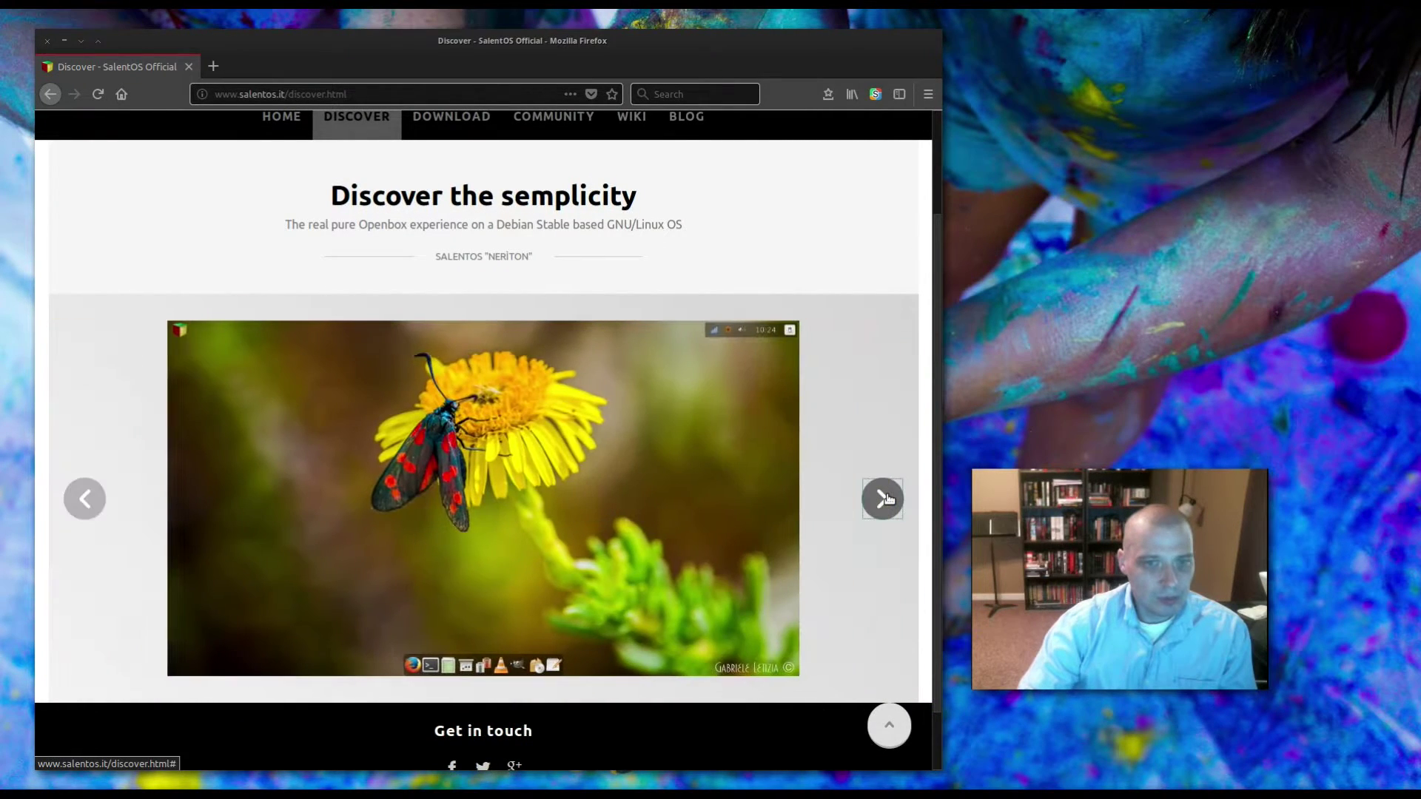
click(889, 499)
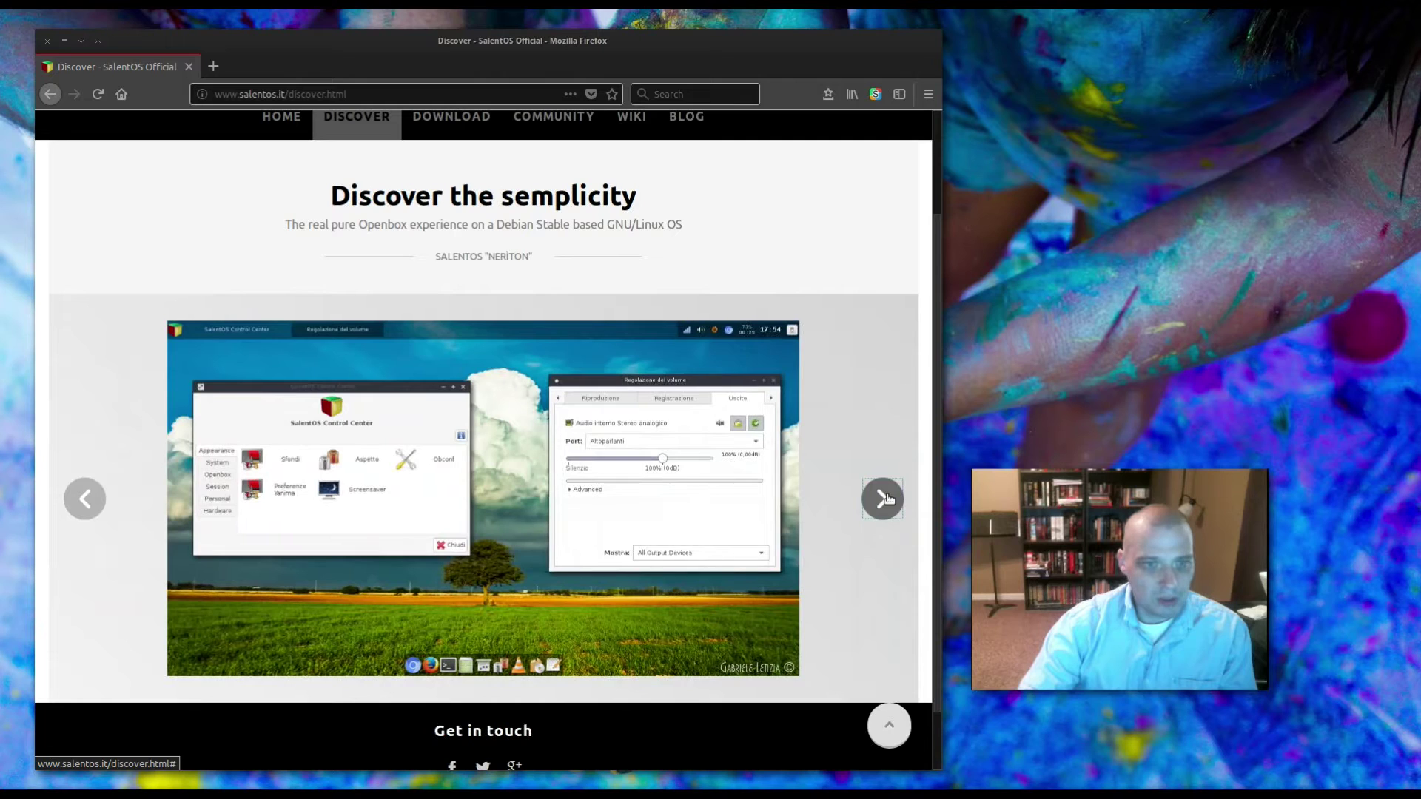
click(888, 499)
scroll(884, 500, up, 3)
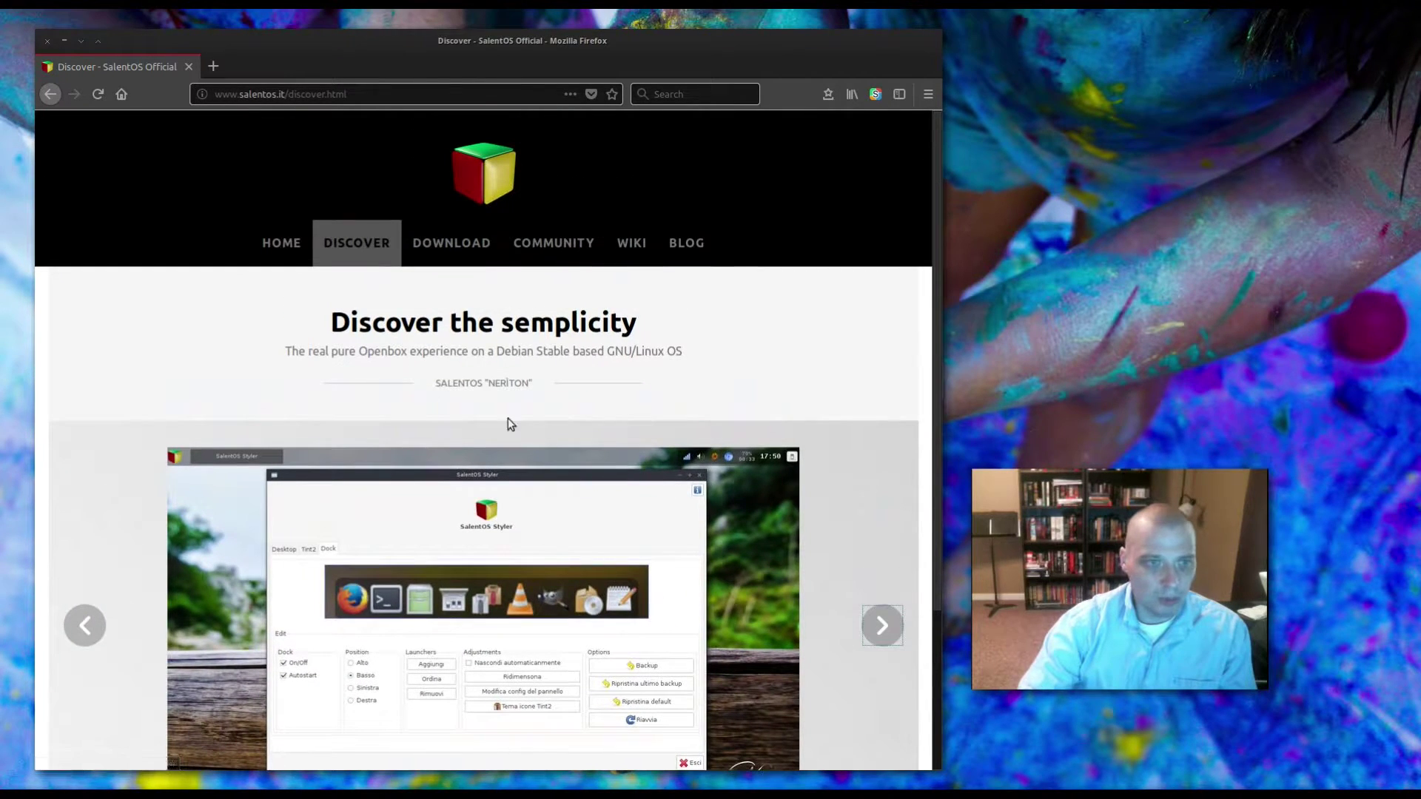
click(474, 248)
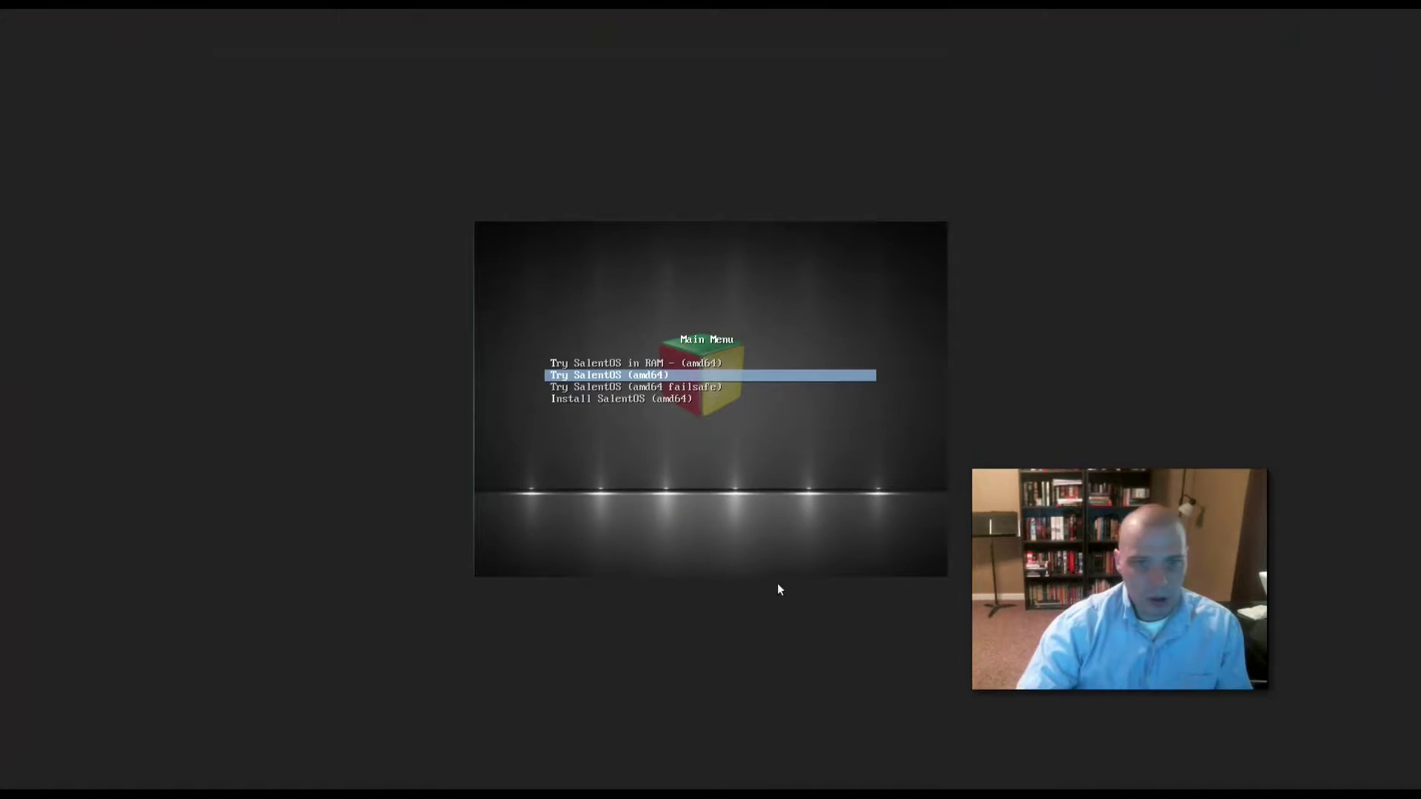
Switch to the VirtualBox virtual machine, let it capture the mouse, and start Install SalentOS (amd64) from the boot menu.
click(878, 501)
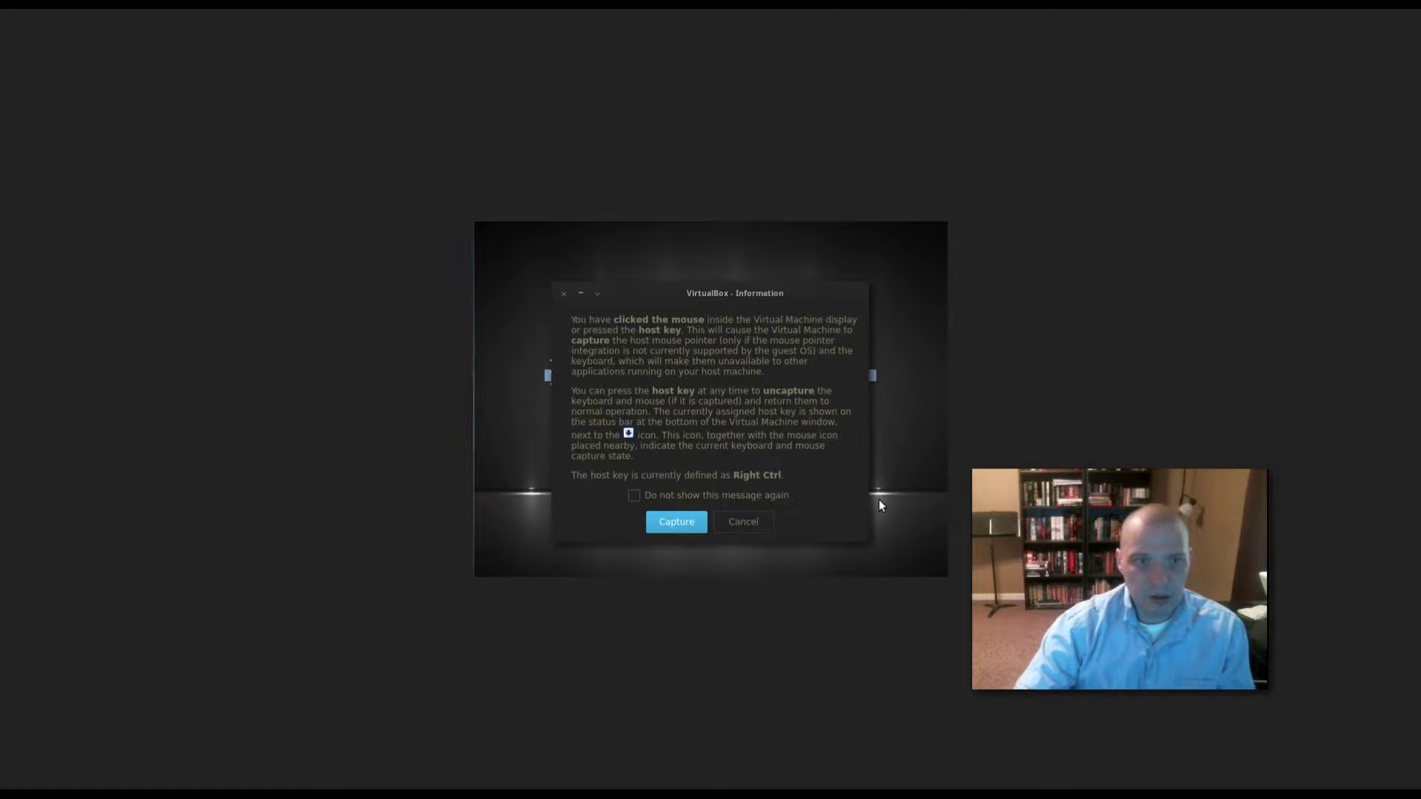
click(660, 522)
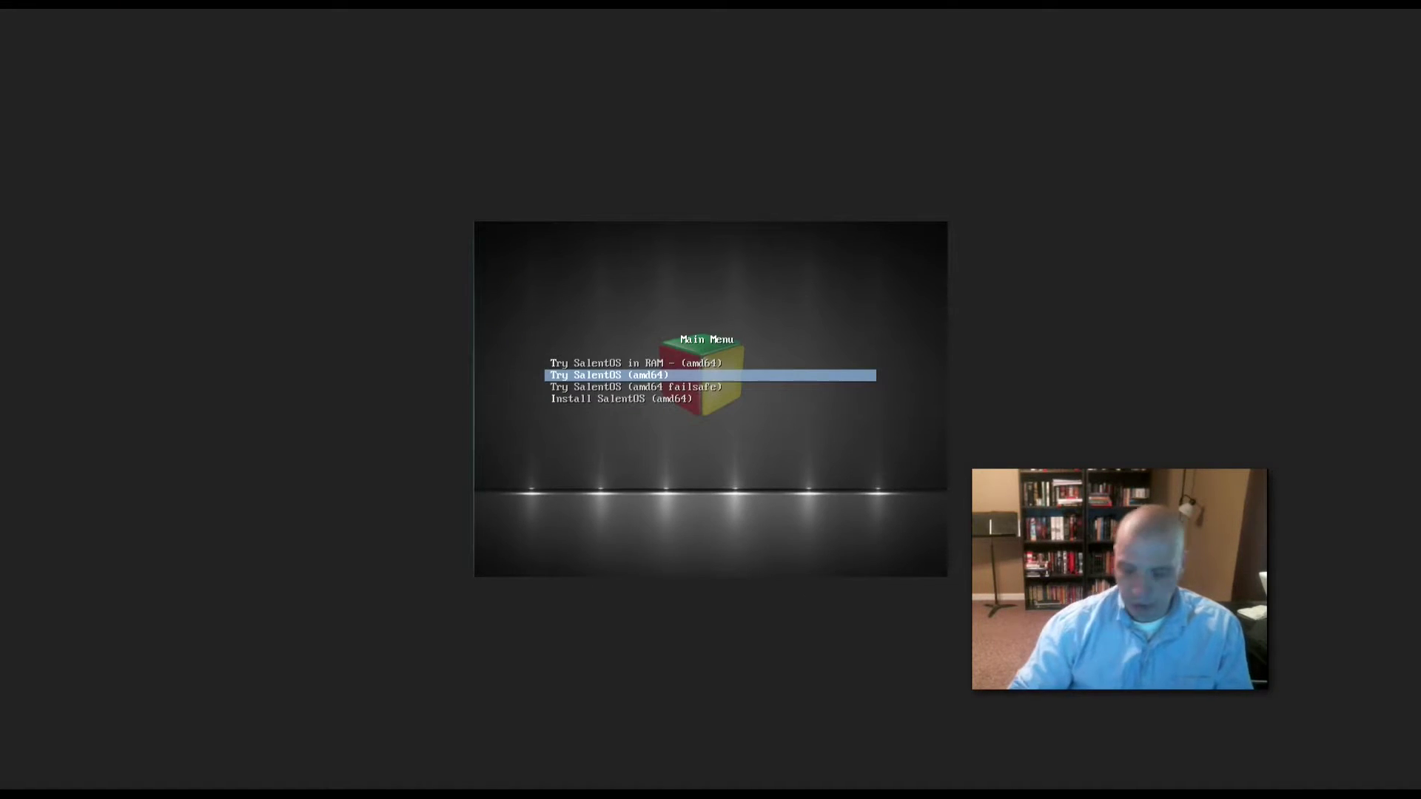
key(Up)
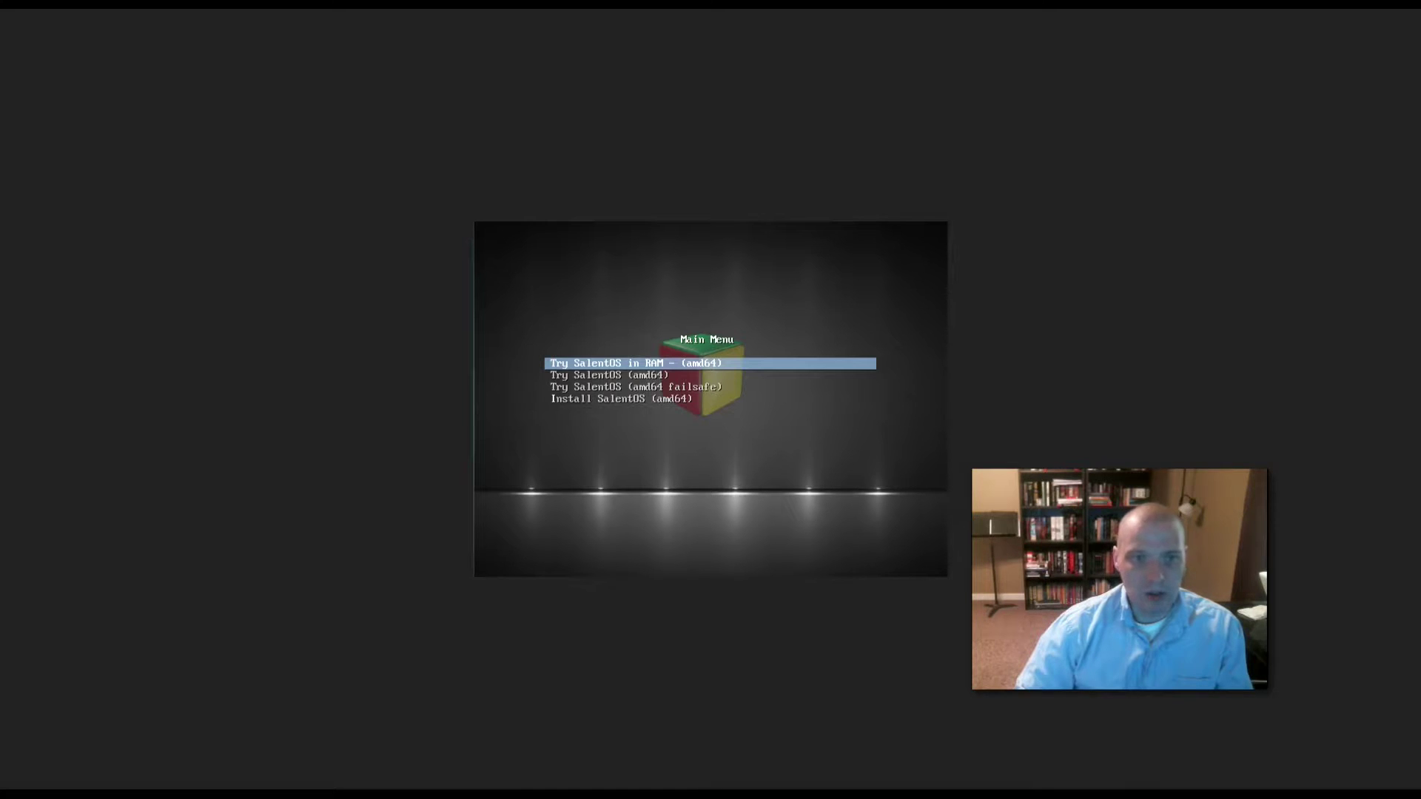
key(Down)
key(Down)
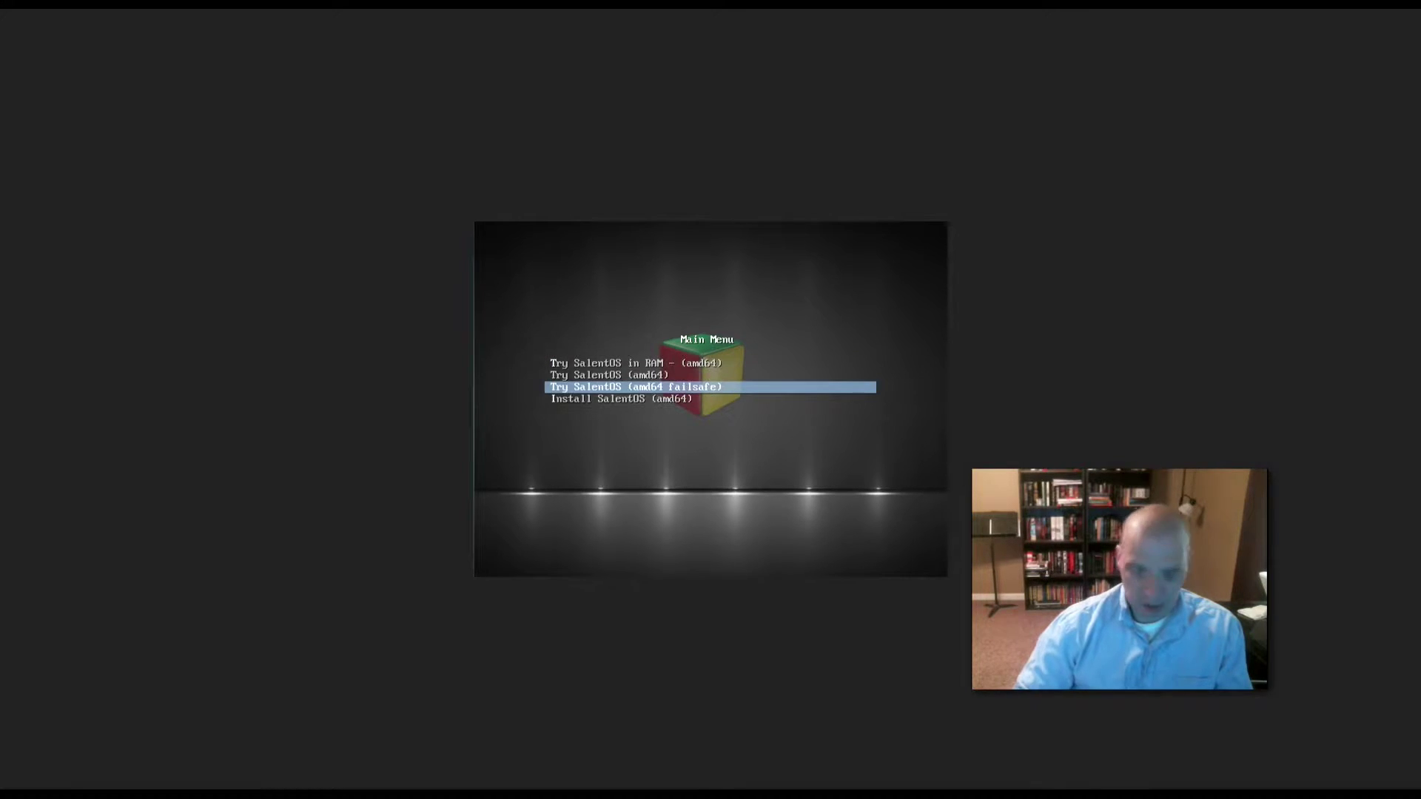
key(Down)
key(Return)
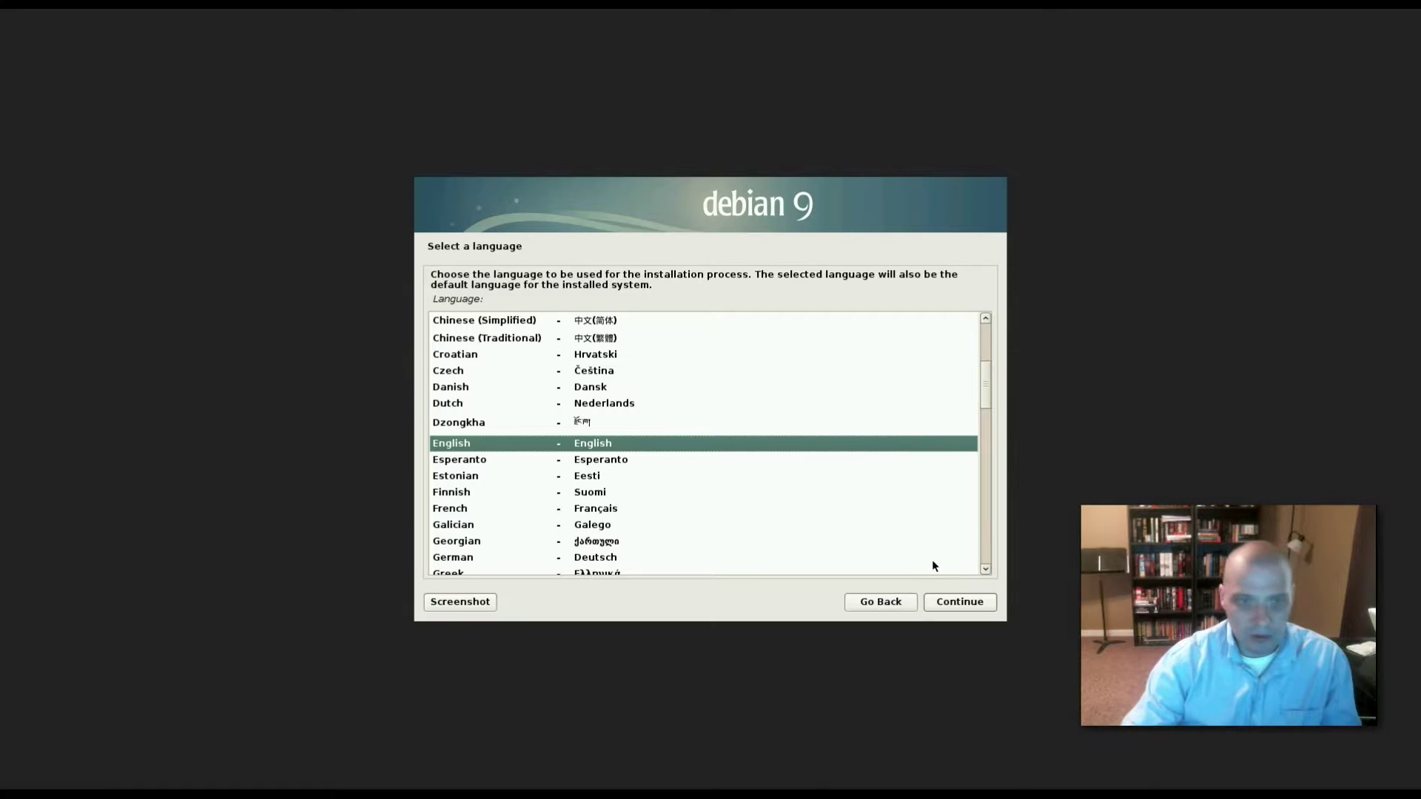
Accept English as the language with United States as the location, and use the American English keymap.
click(971, 603)
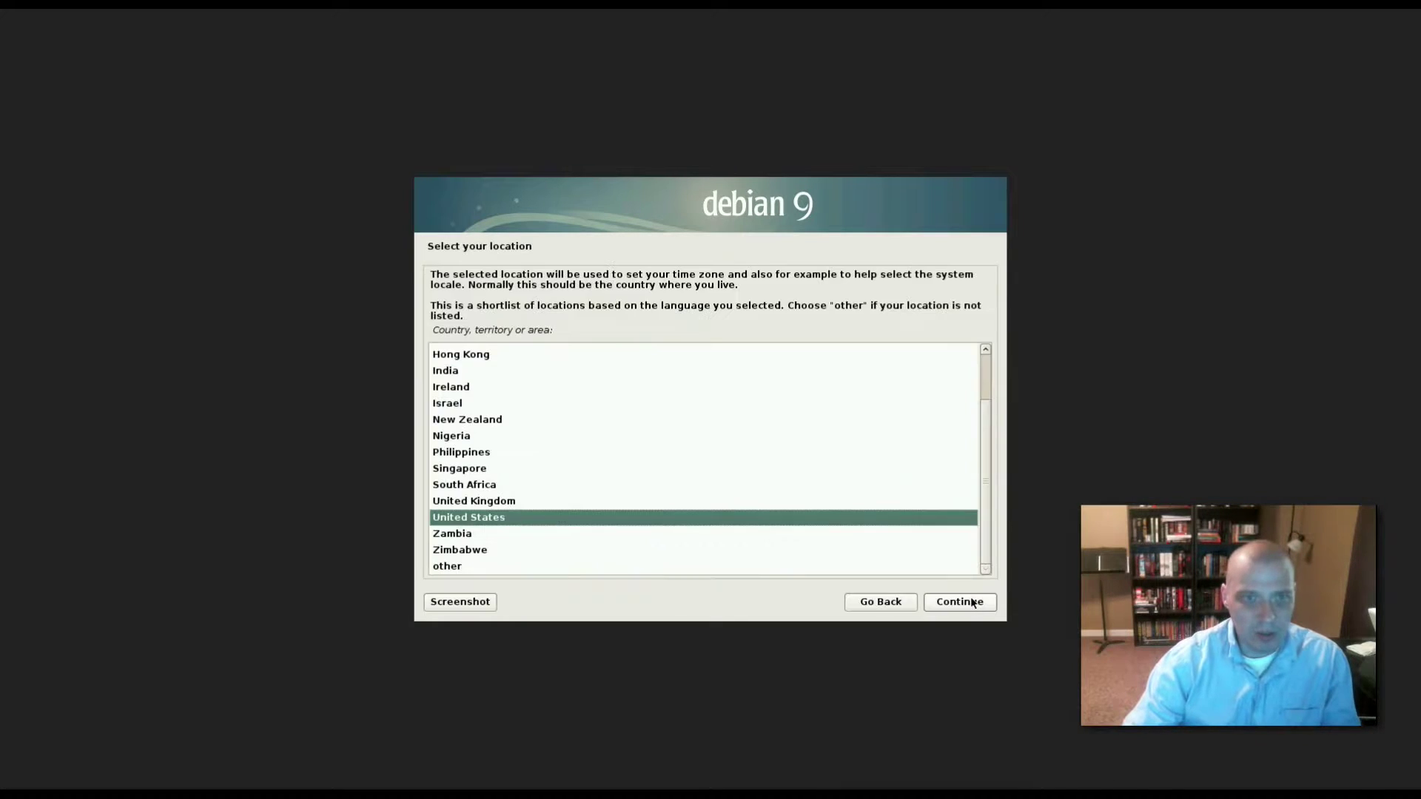
click(967, 601)
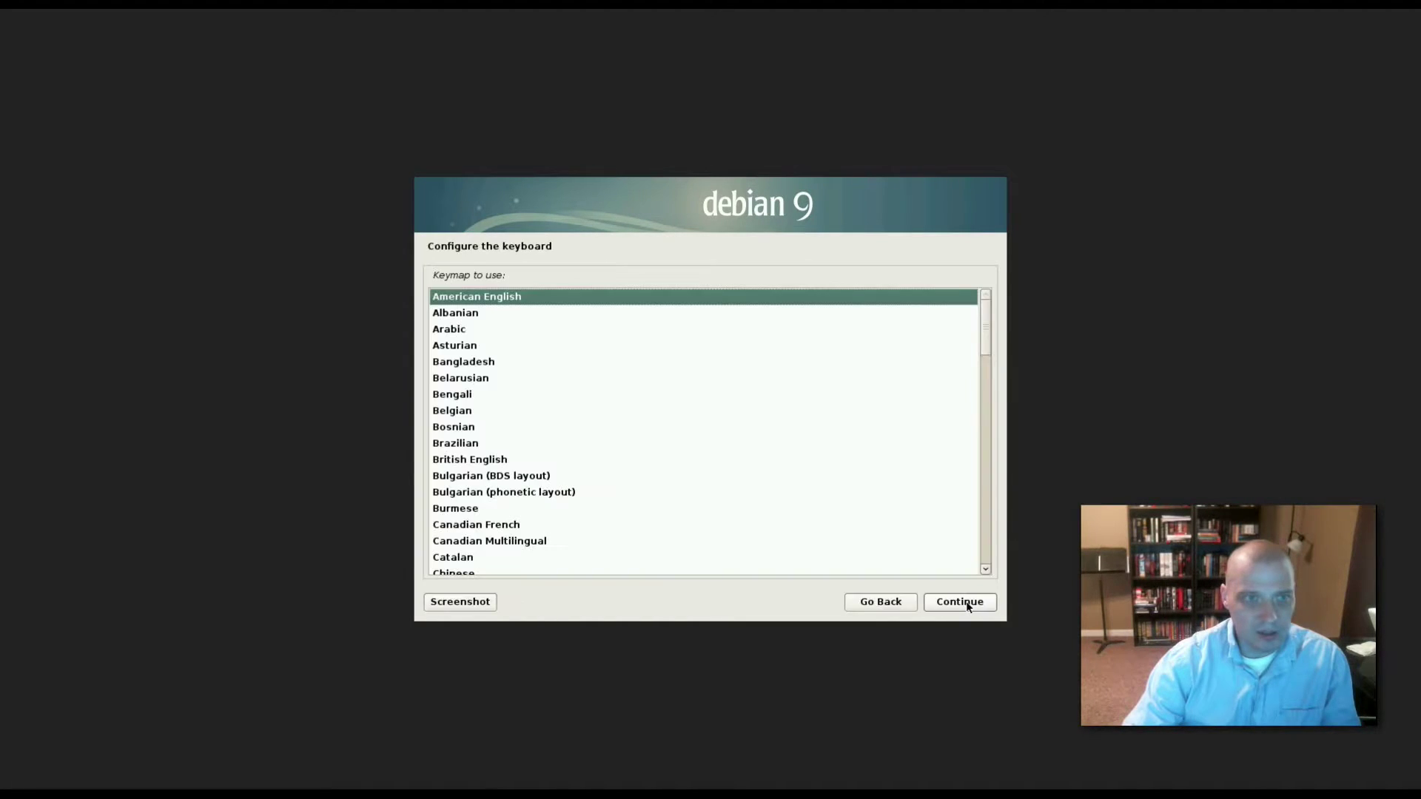
click(960, 601)
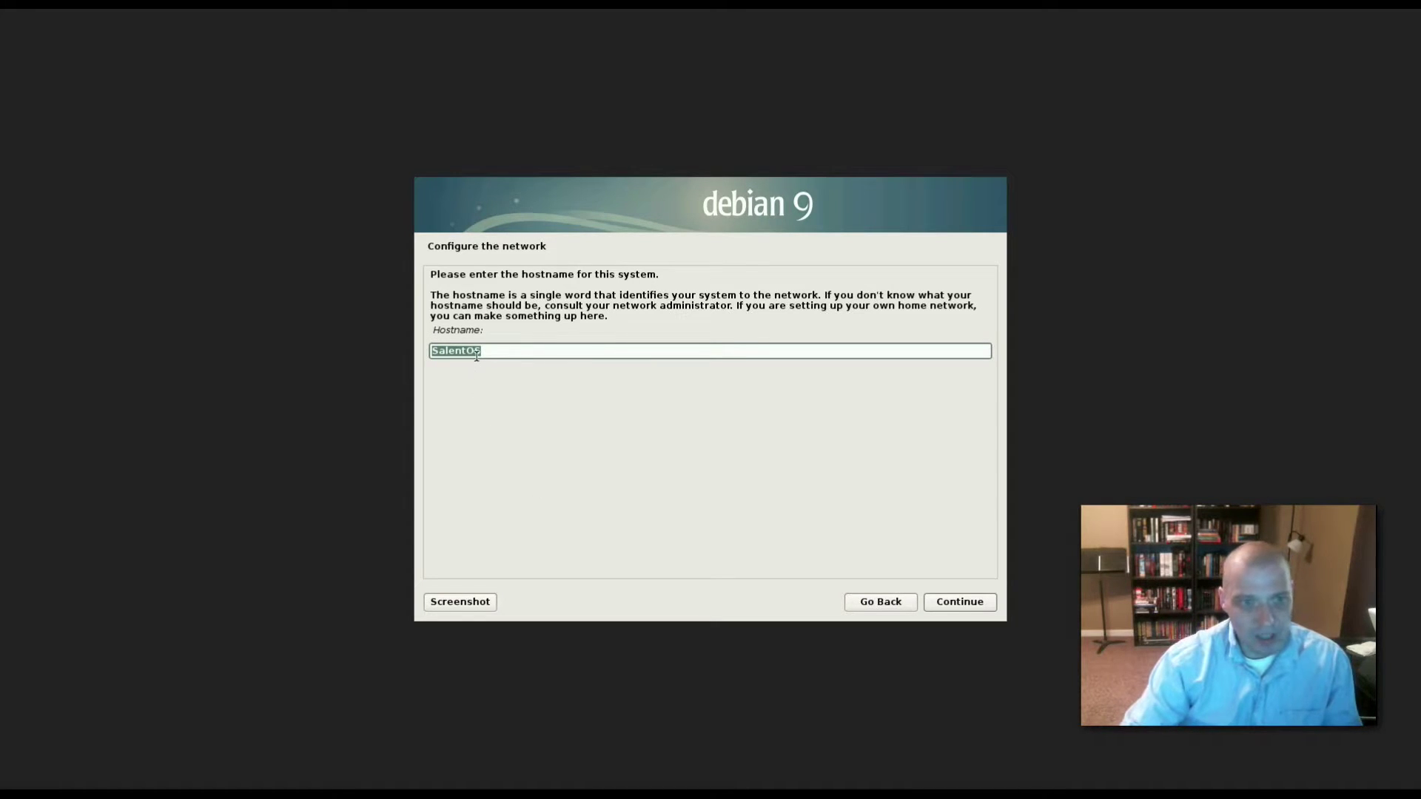
Configure the network with the hostname SalentOS and a blank domain name.
click(963, 606)
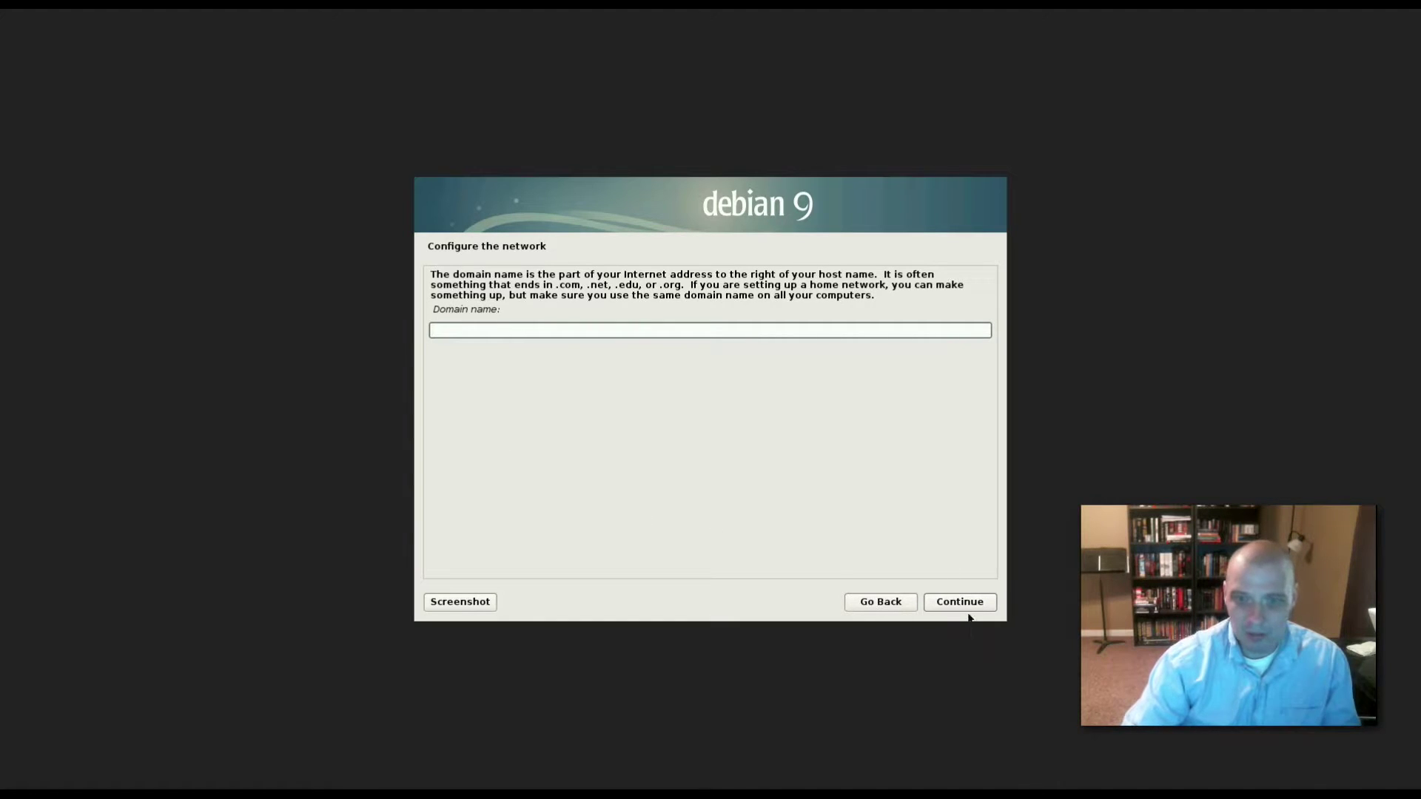
click(973, 609)
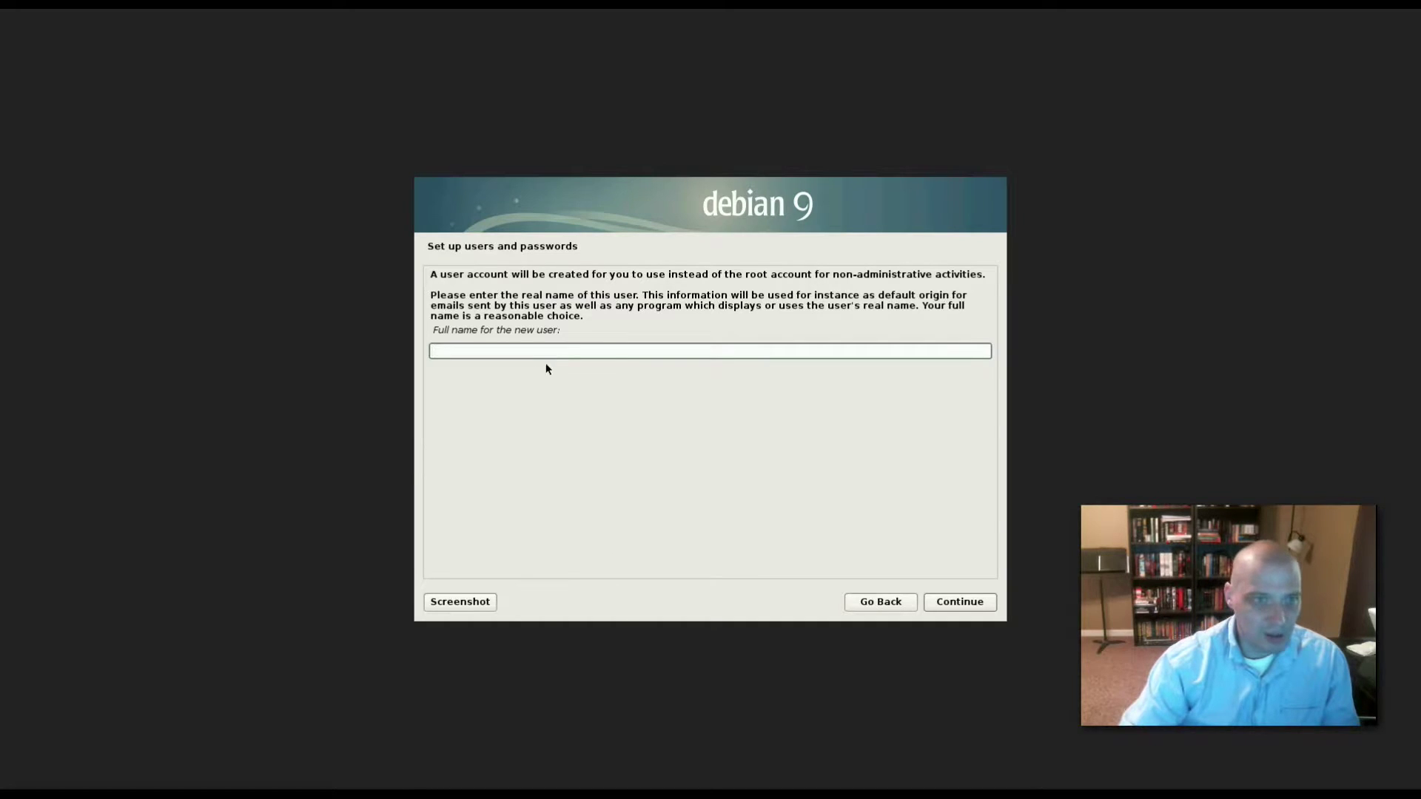
Enter "salent" as the new user's full name and accept the same word as the account username.
text(sa)
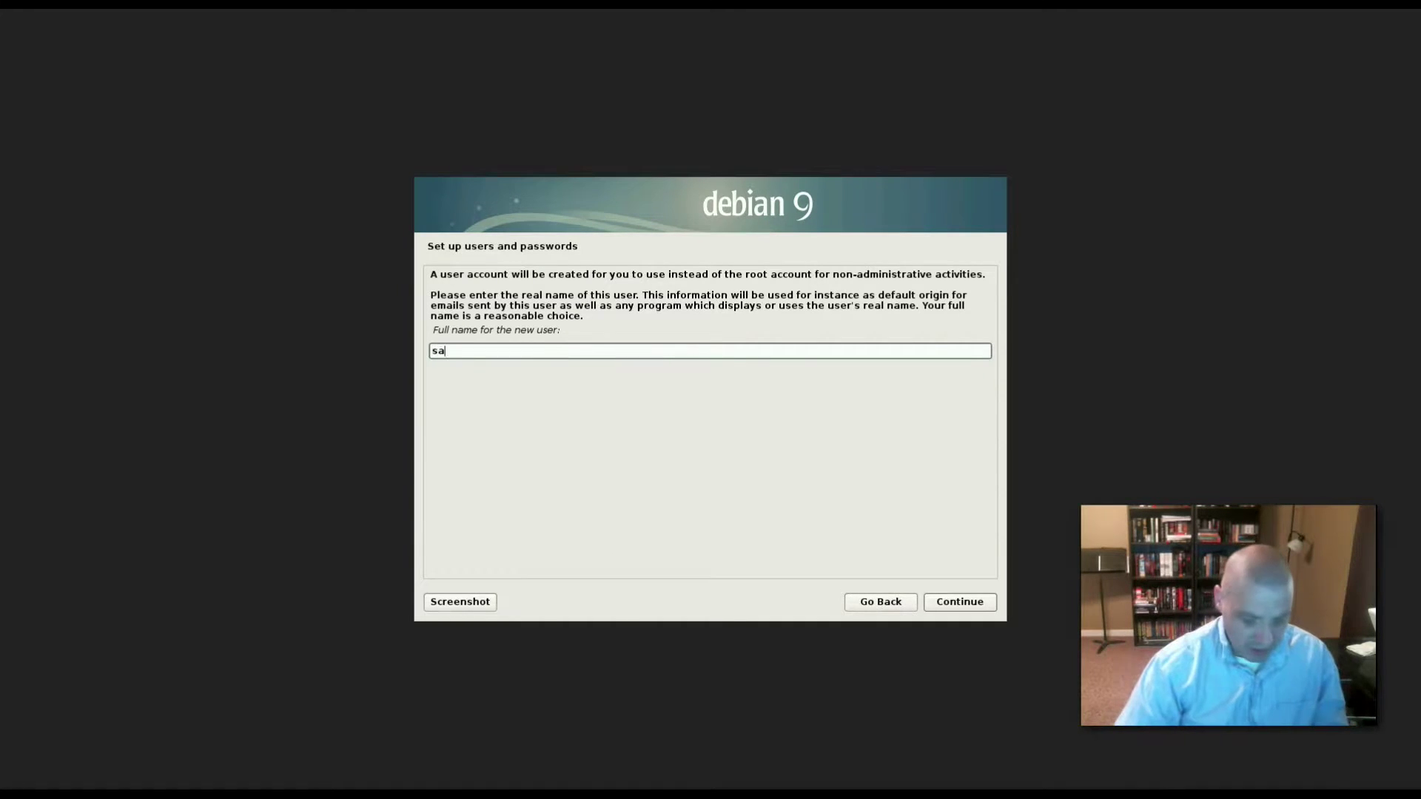
text(lent)
click(974, 608)
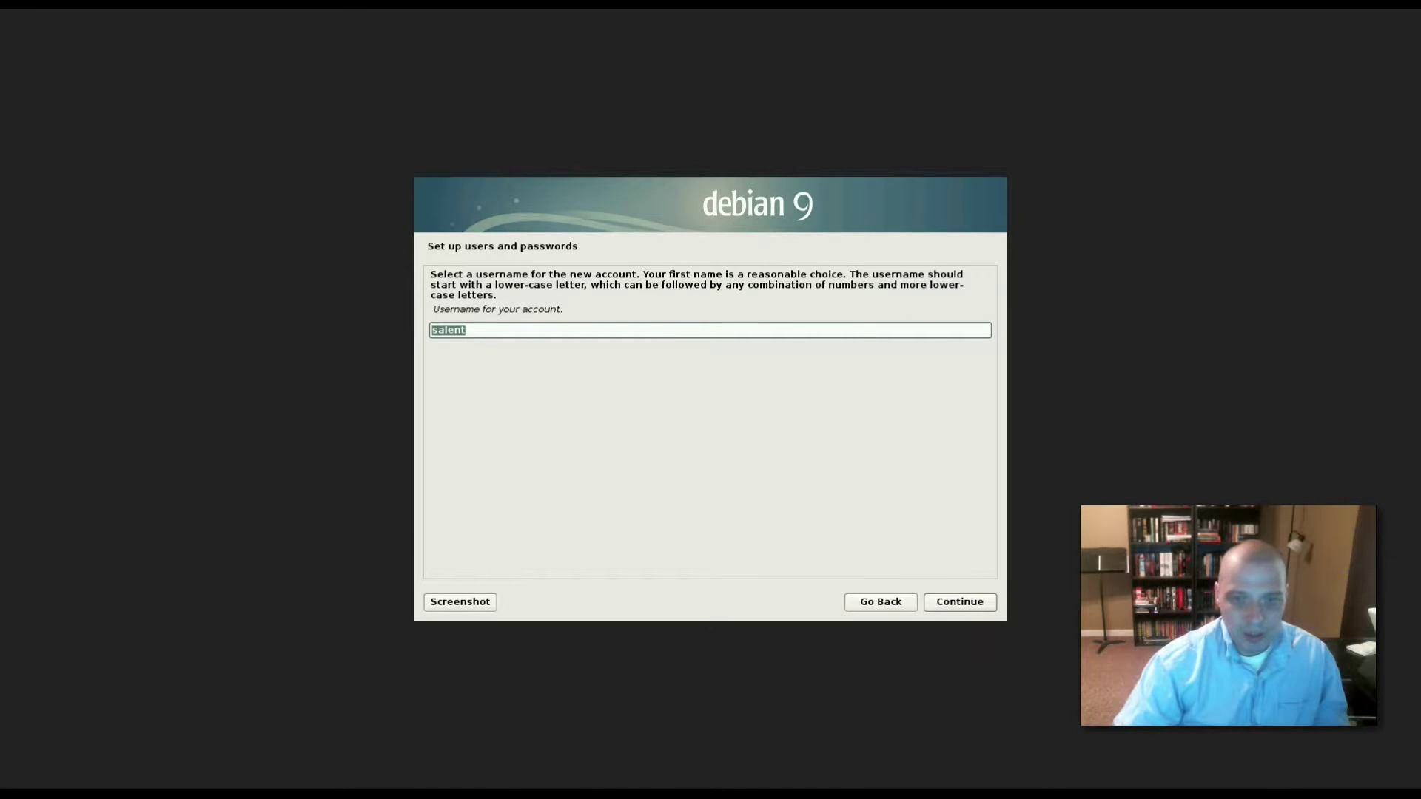
click(981, 604)
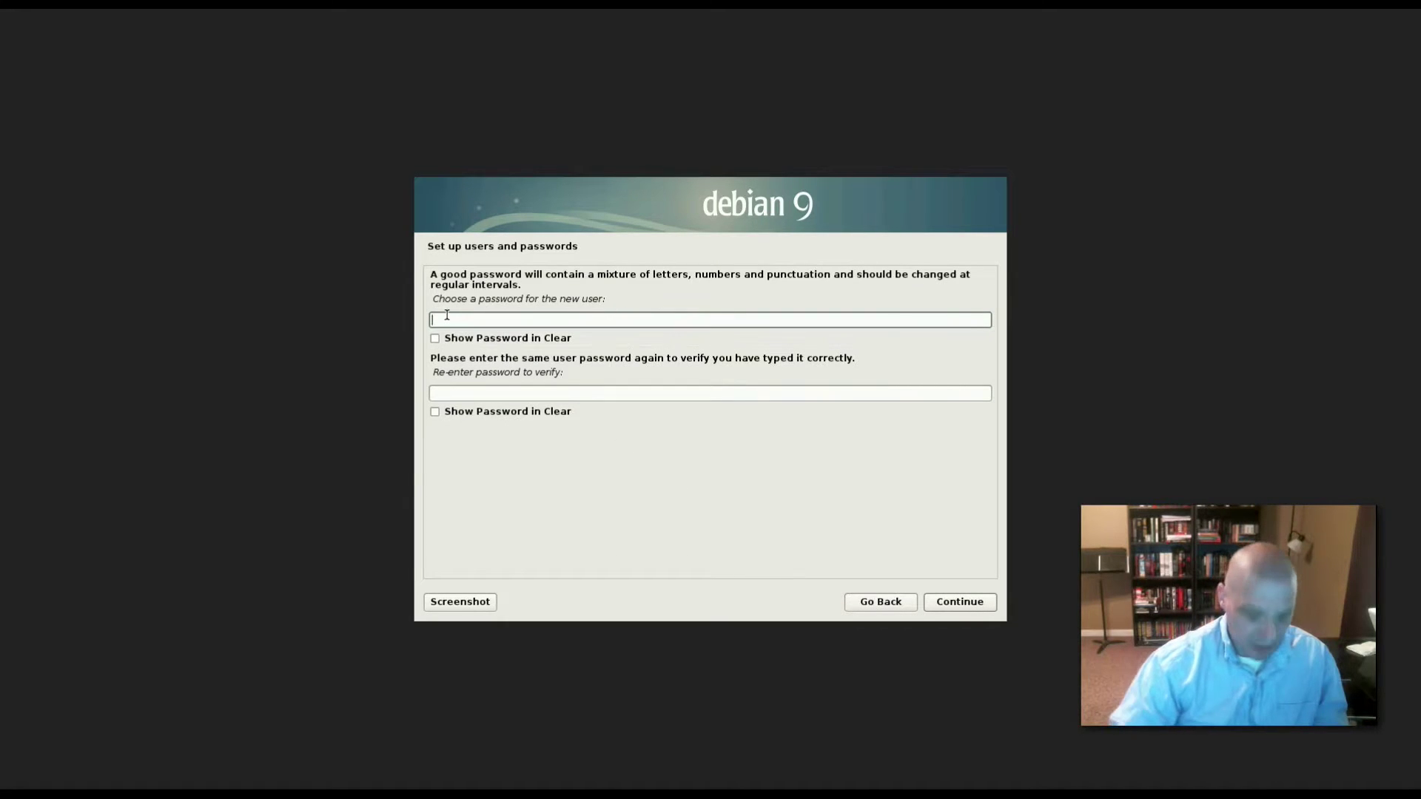
Enter the new user's password, repeat it in the verification field, and submit both.
text(*******)
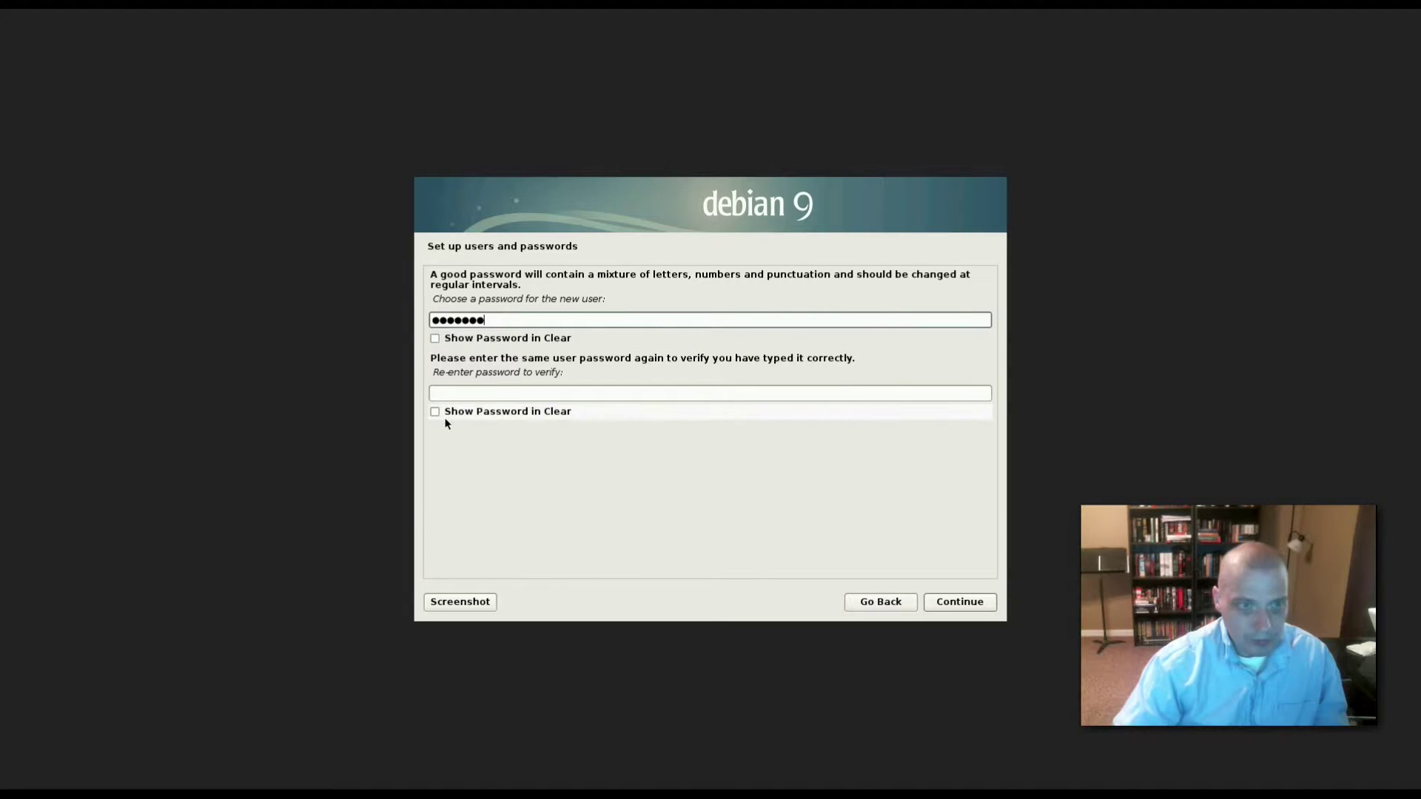
click(460, 391)
text(*)
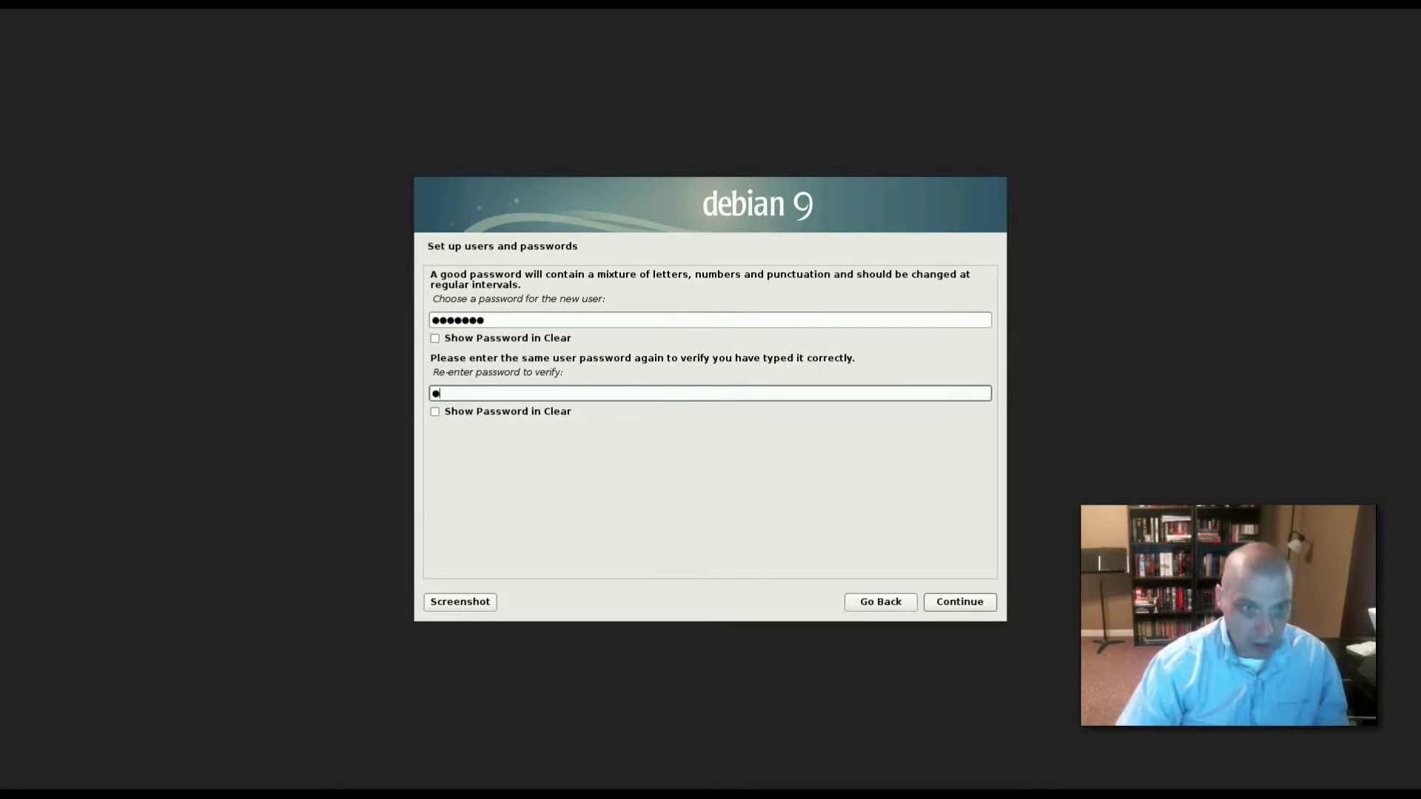
key(BackSpace)
text(*******)
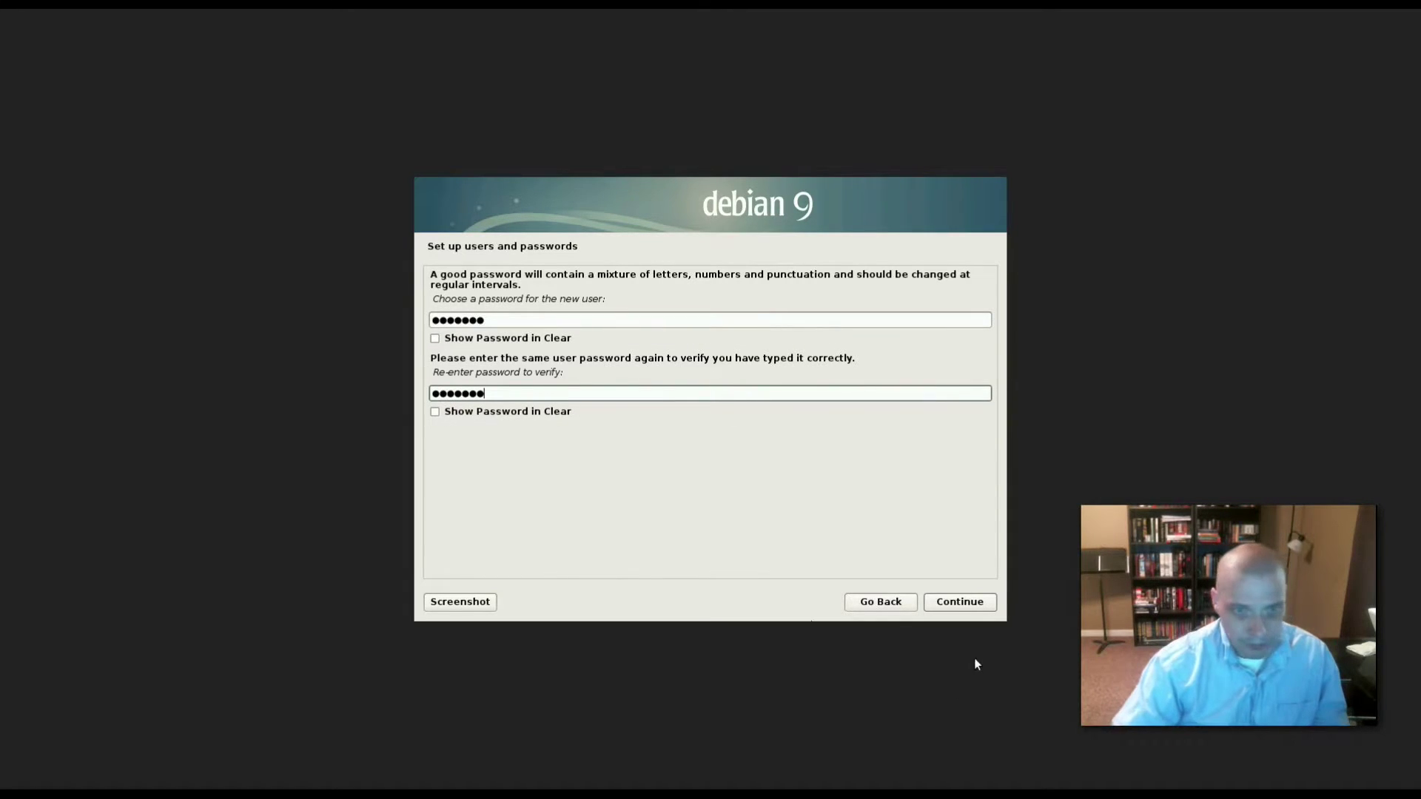
click(959, 603)
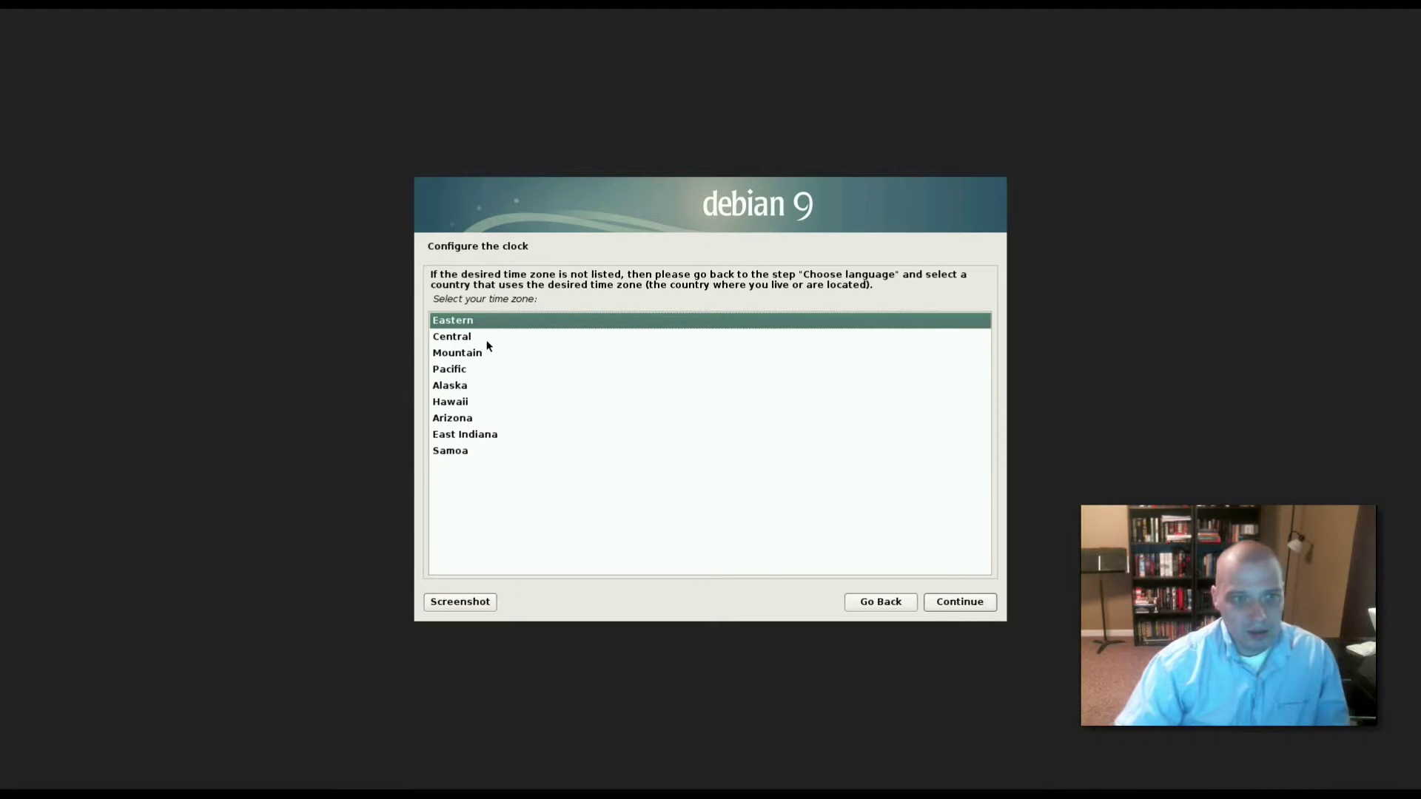
Set the system clock's time zone to Central.
click(458, 339)
click(954, 601)
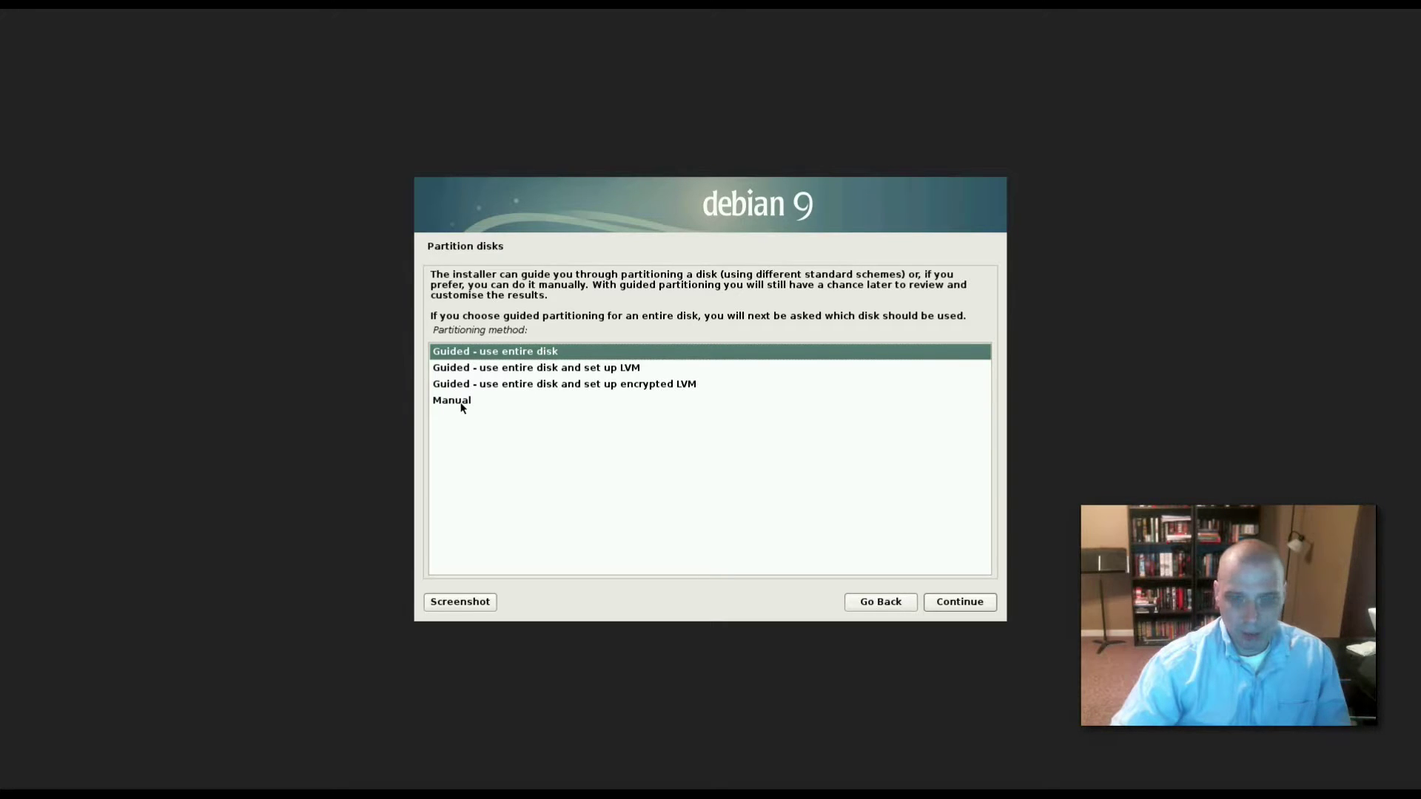
Choose guided partitioning of the entire 16.1 GB VBOX hard disk with all files in one partition.
key(Down)
key(Down)
key(Down)
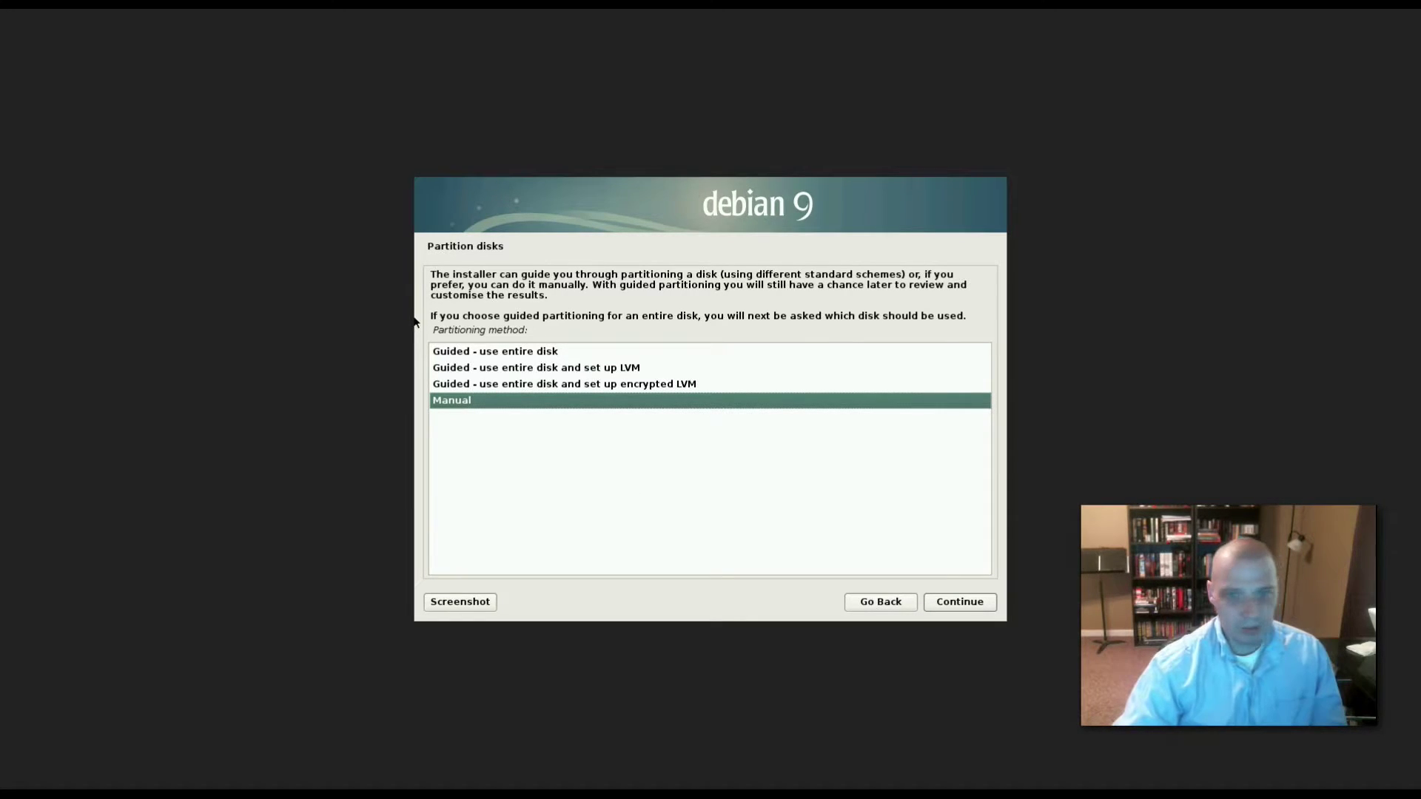
click(584, 349)
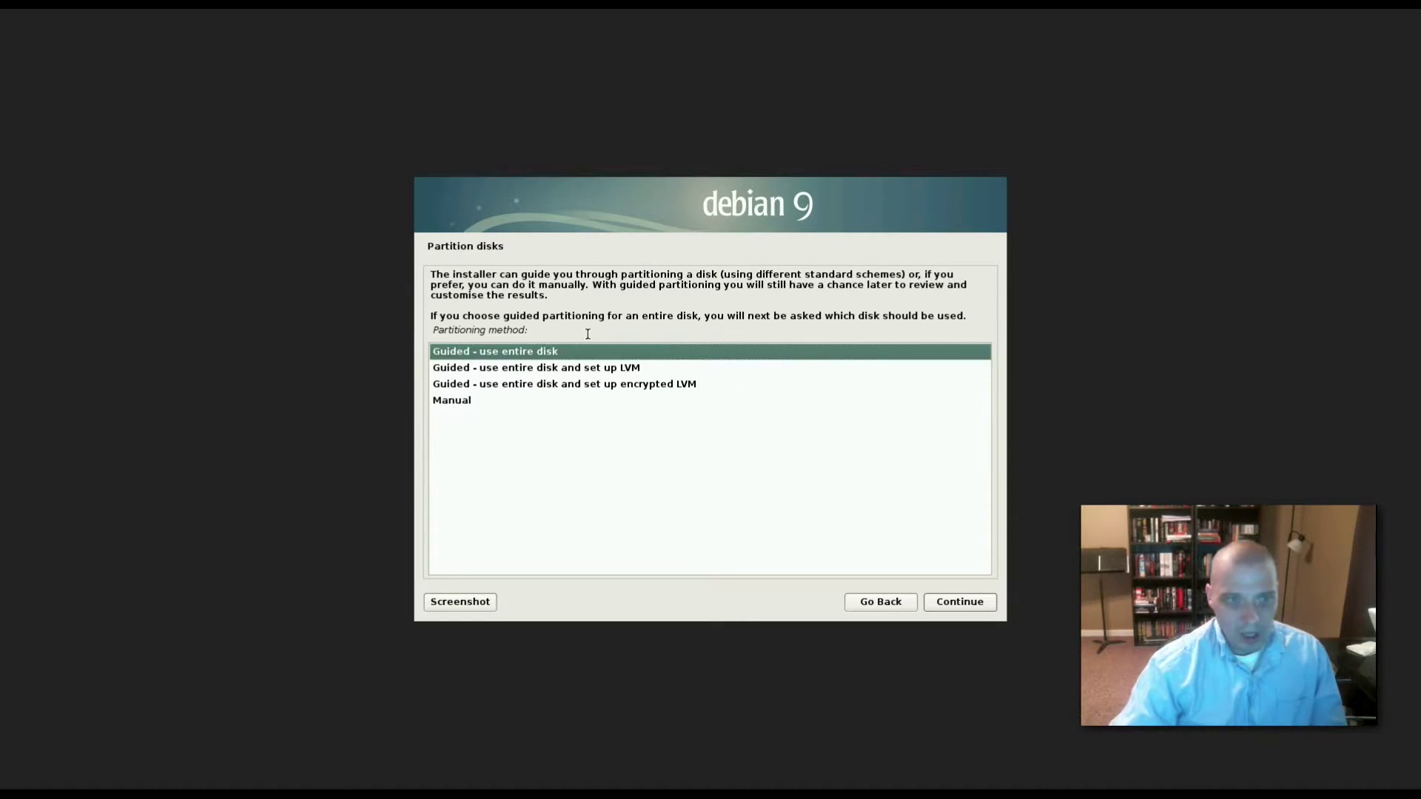
click(978, 602)
click(978, 603)
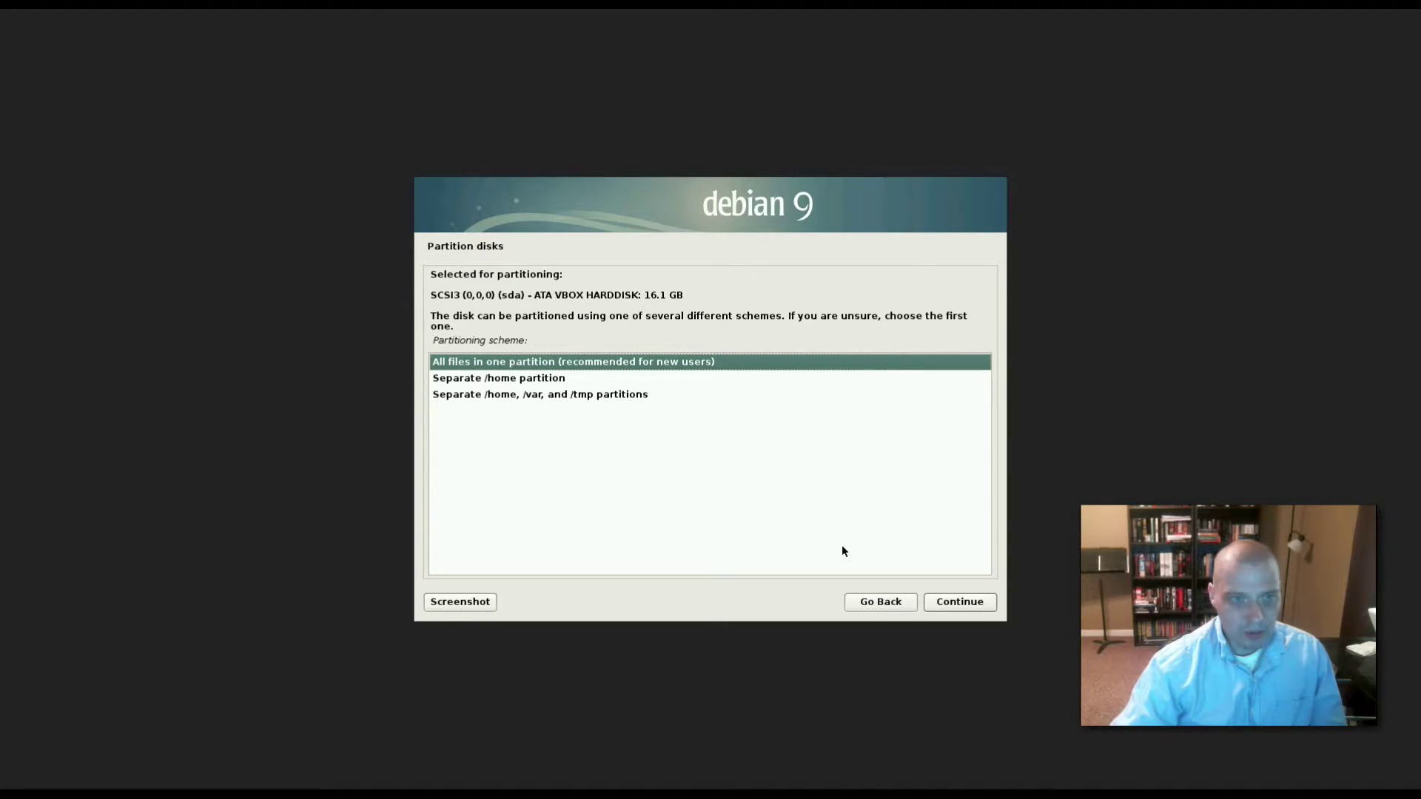
click(960, 604)
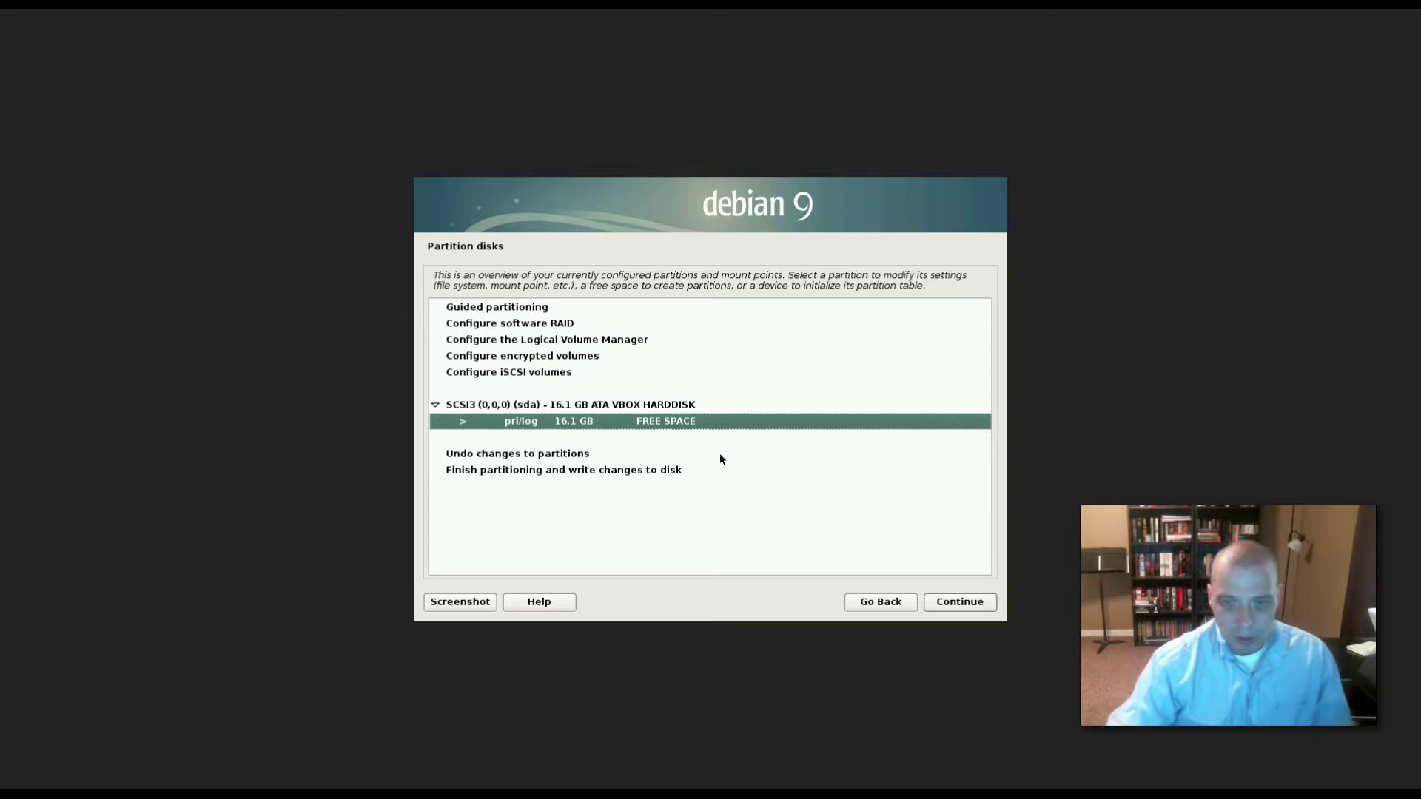
Create a new primary partition of 16.1 GB from the free space on the sda disk.
click(752, 439)
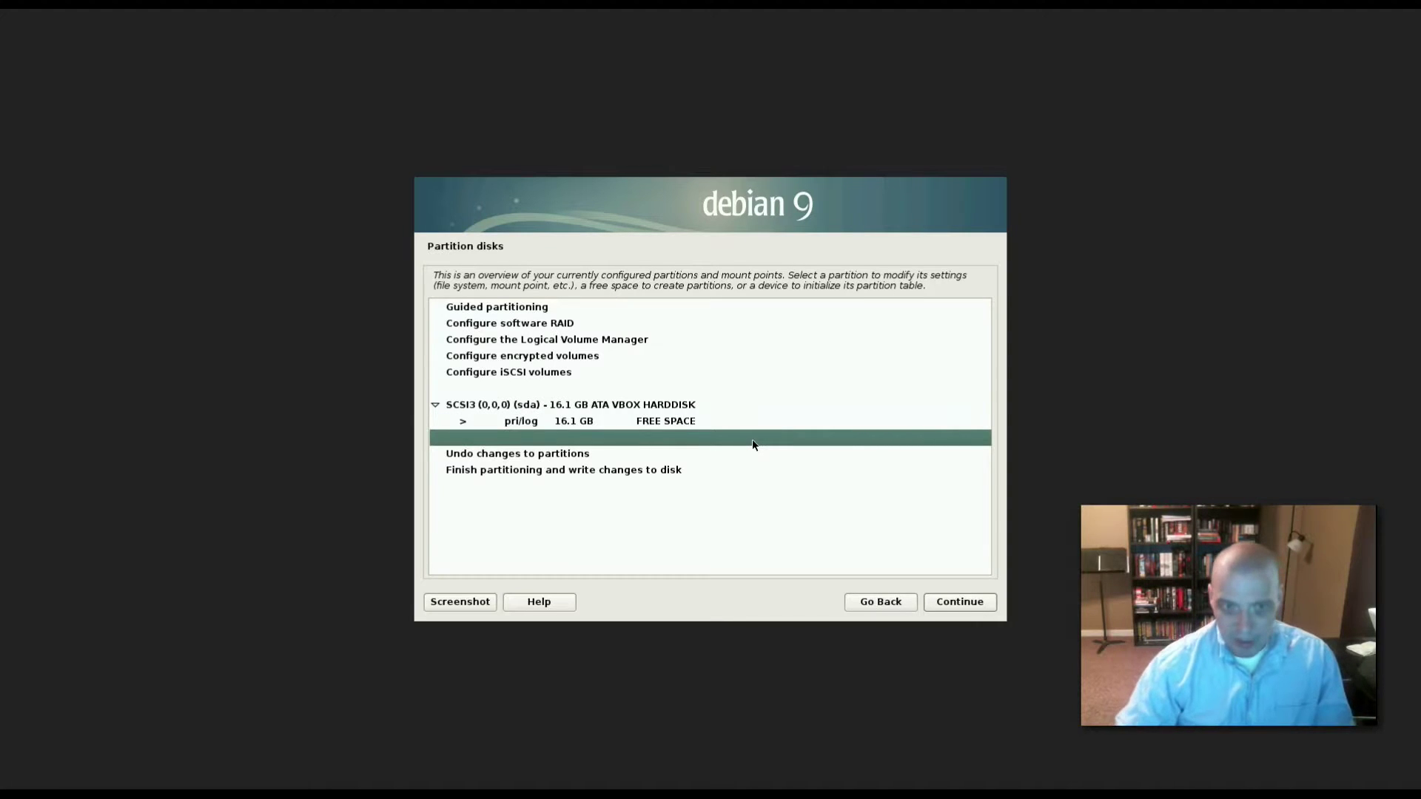
key(Up)
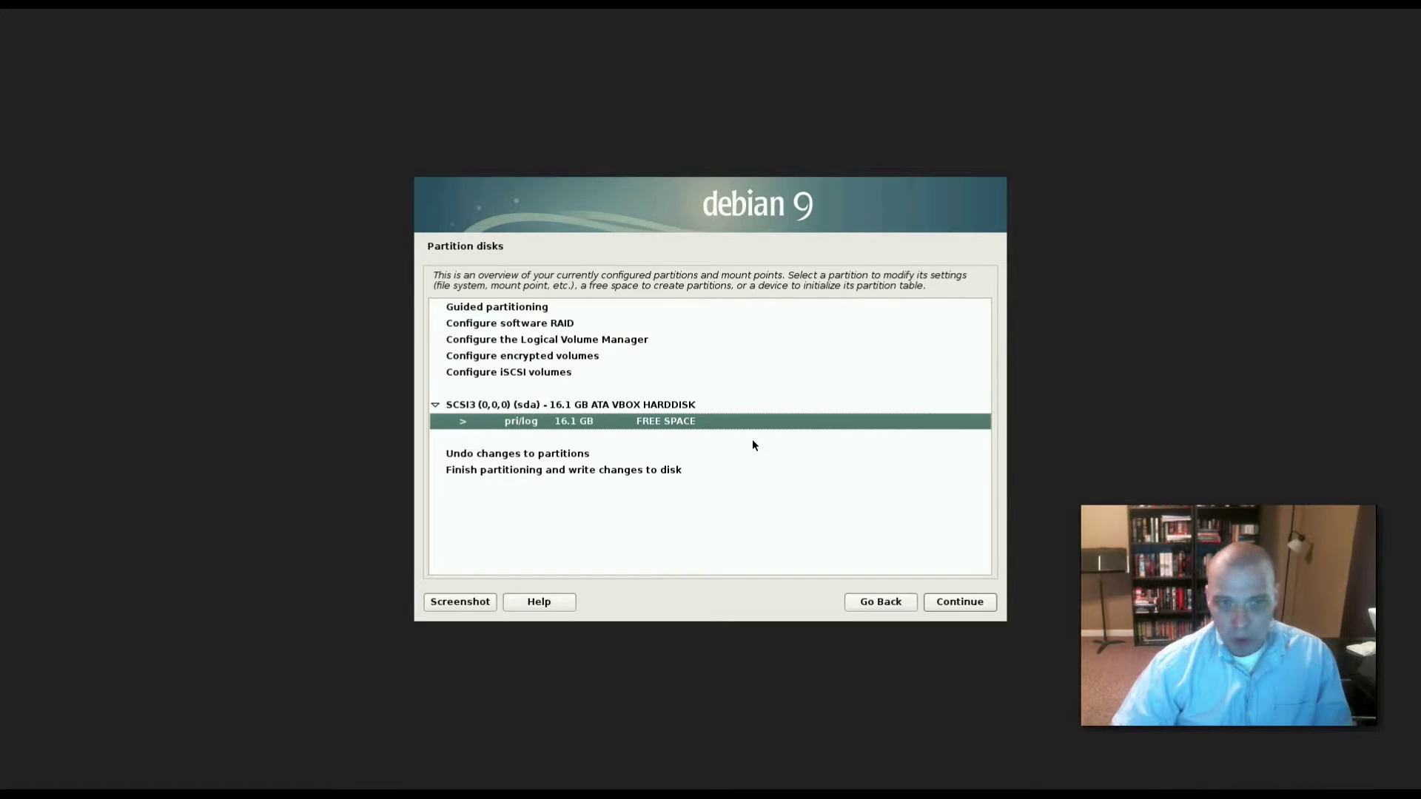
key(Return)
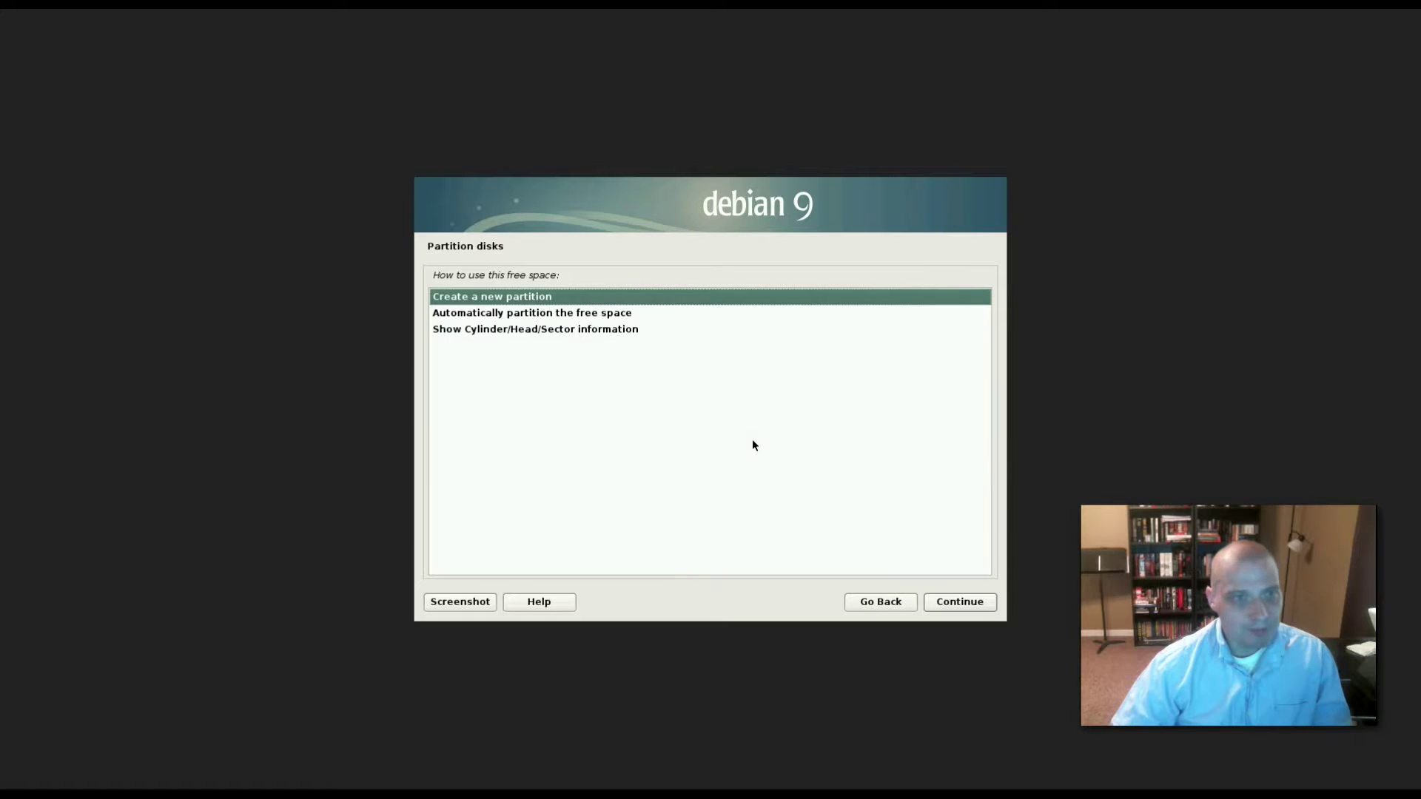
key(Return)
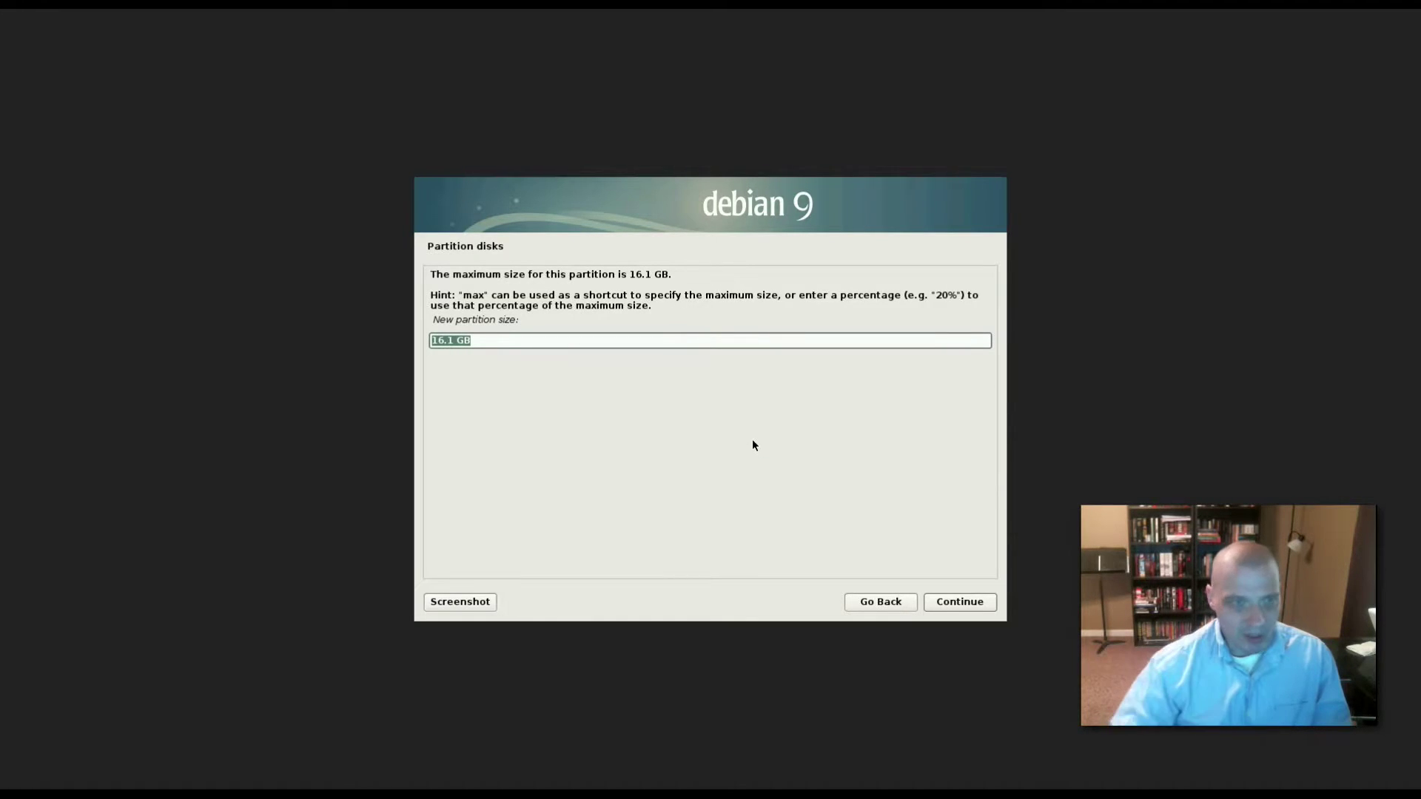
key(Return)
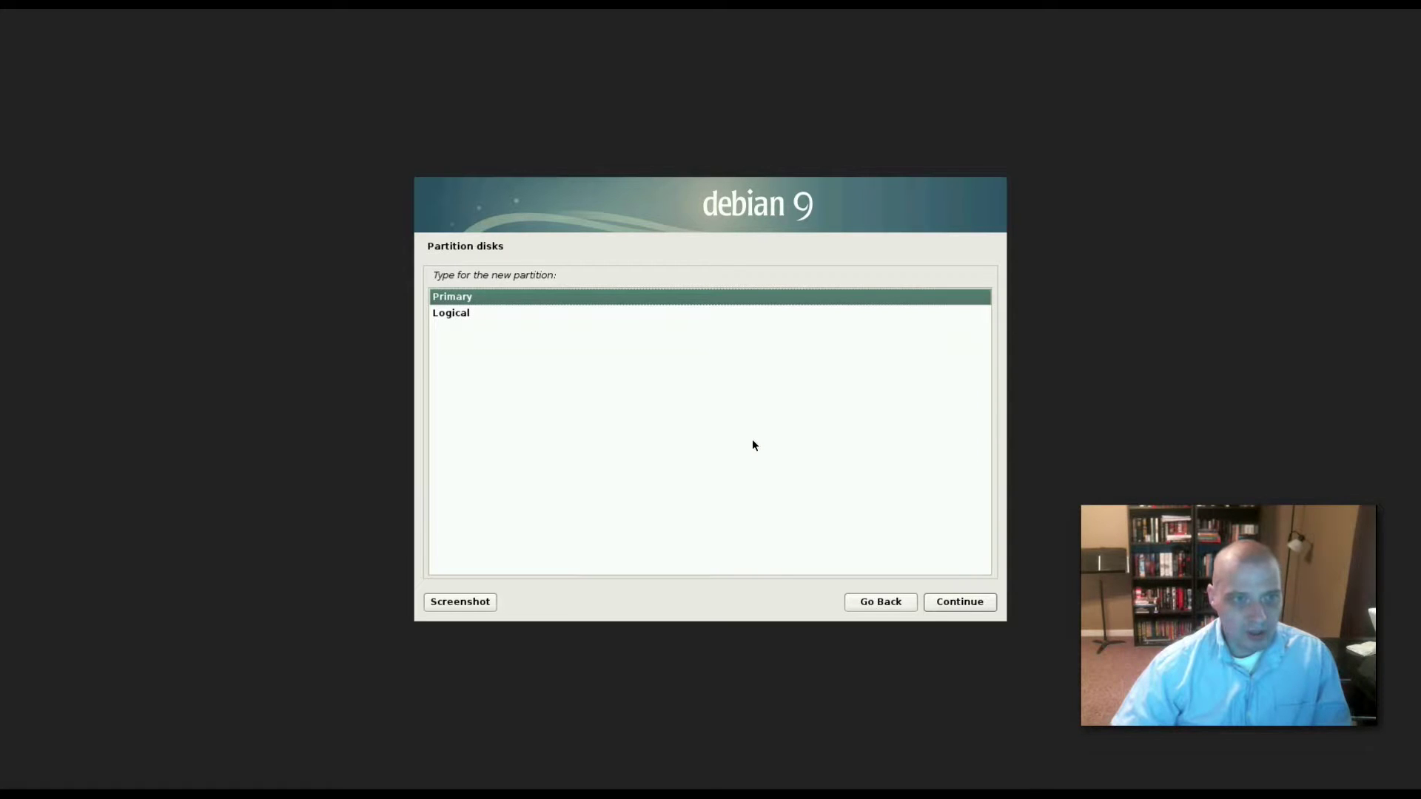
key(Return)
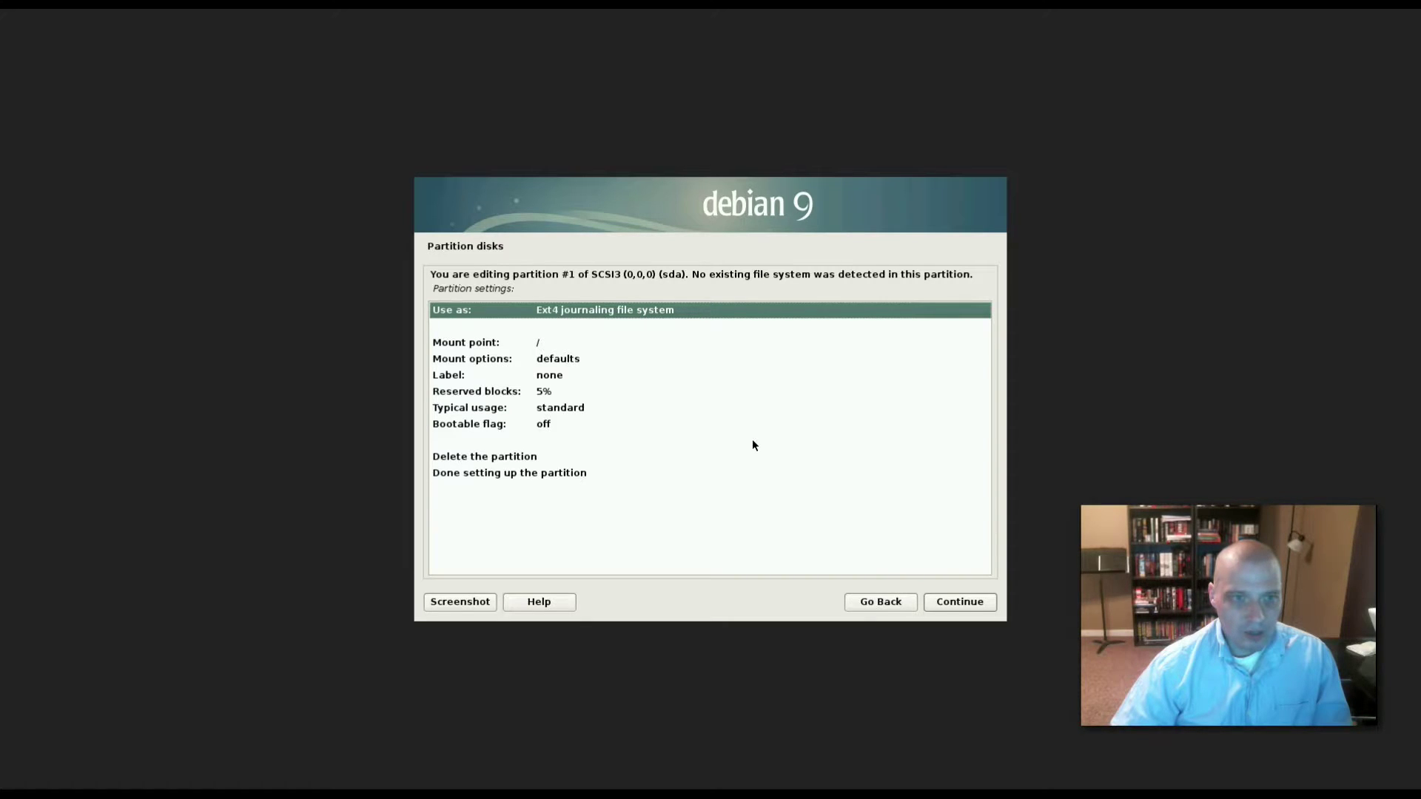
Finish setting up partition #1 as an Ext4 journaling file system mounted at /.
key(Down)
key(Down)
key(Down)
key(Down)
key(Down)
key(Down)
key(Down)
key(Down)
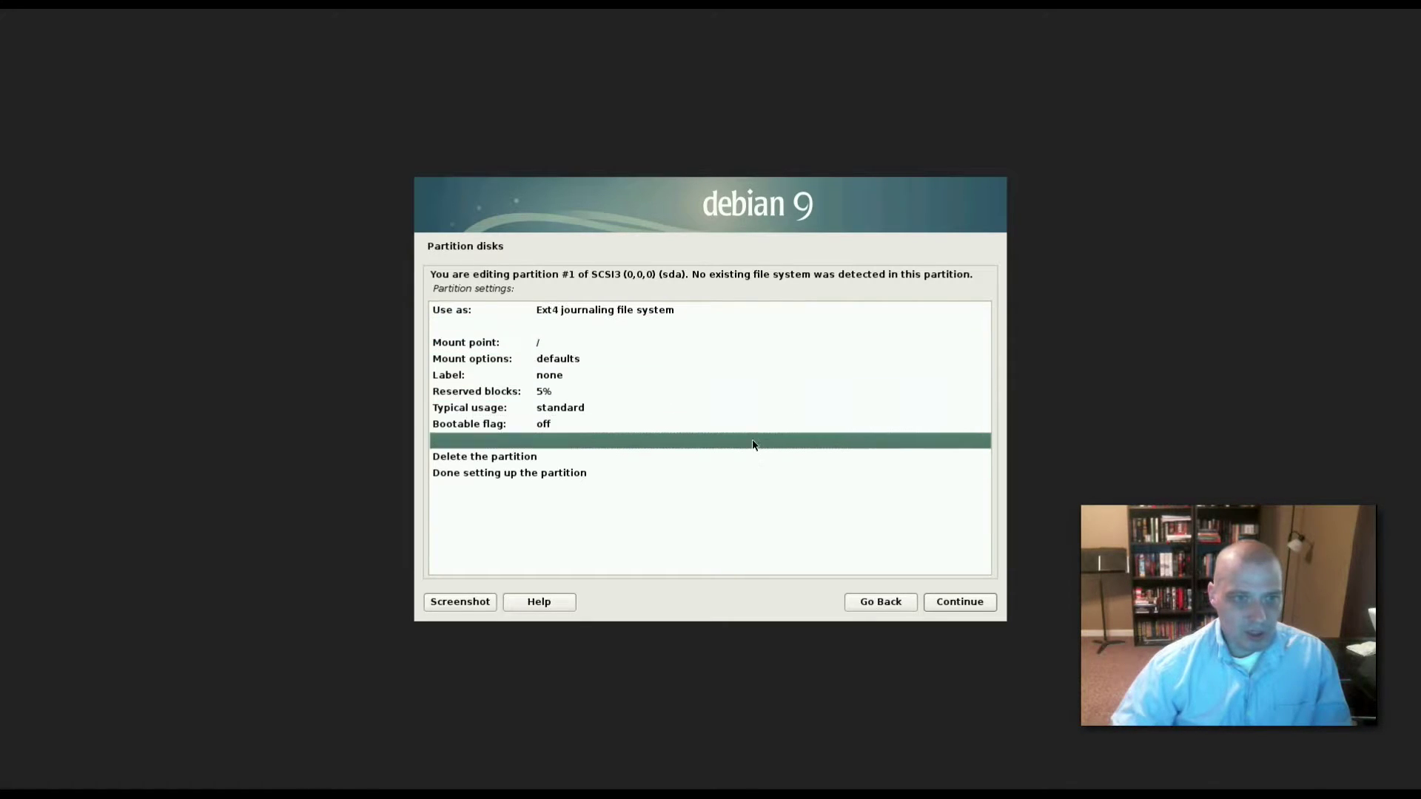
key(Down)
key(Down)
key(Return)
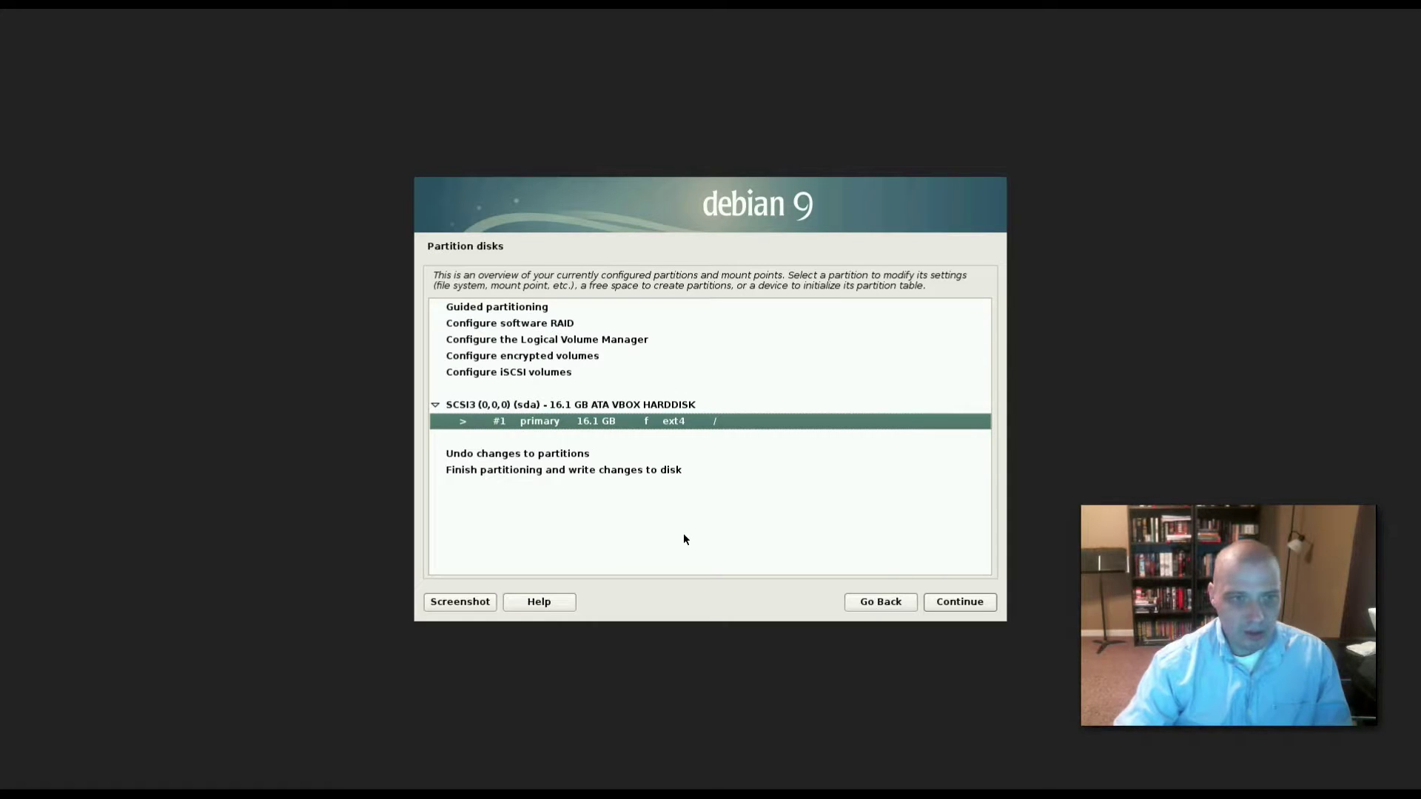
Finish partitioning without swap space and write the changes to the disk.
key(Down)
key(Down)
key(Down)
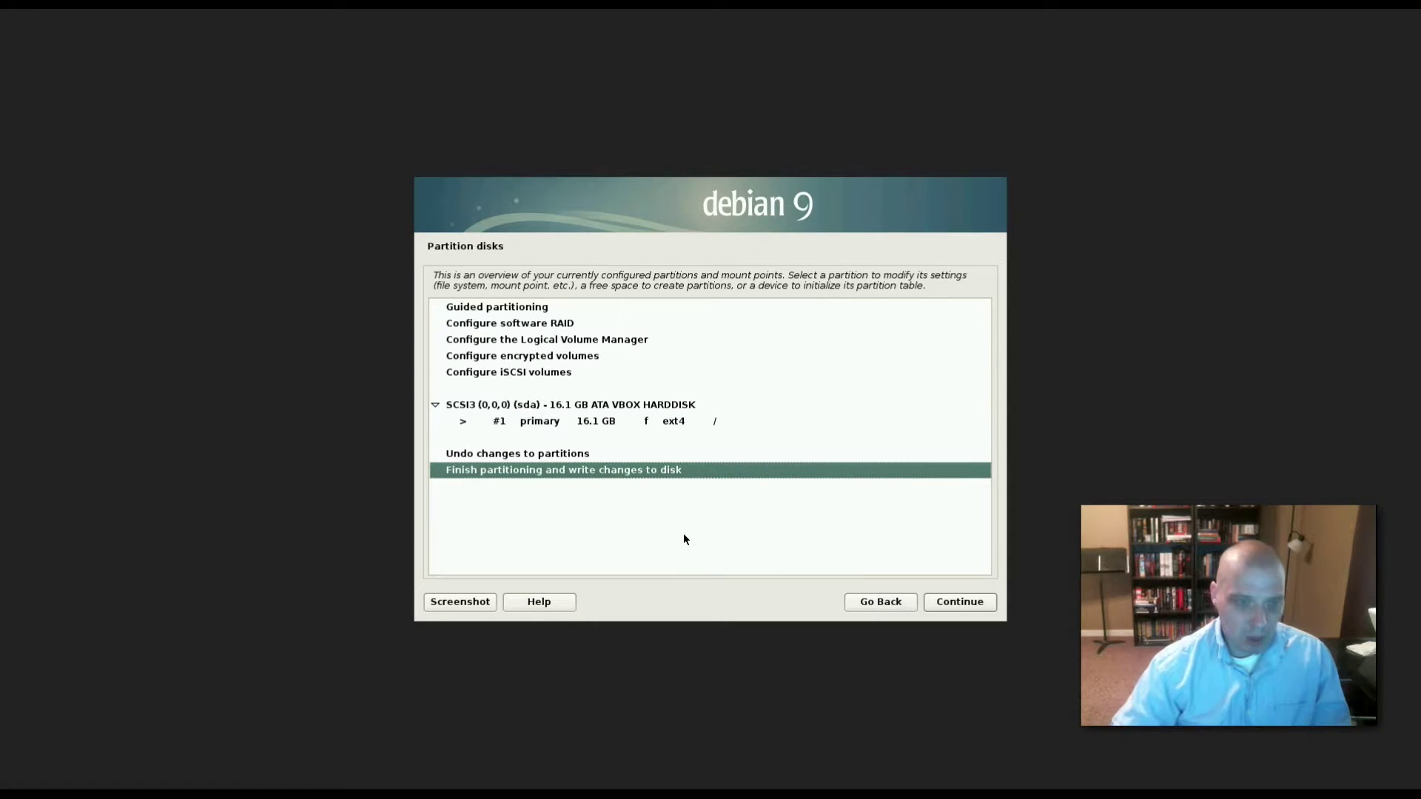
key(Return)
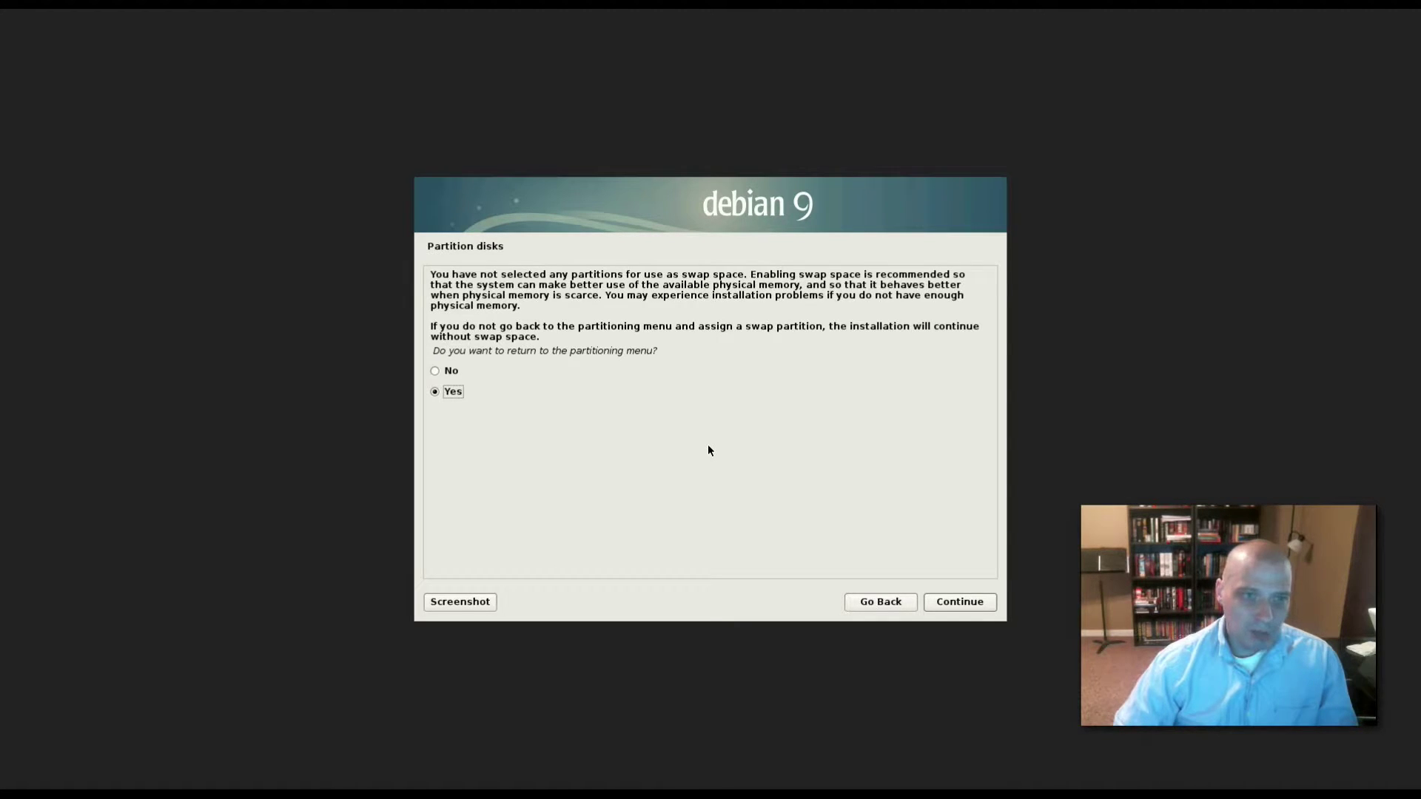
key(Up)
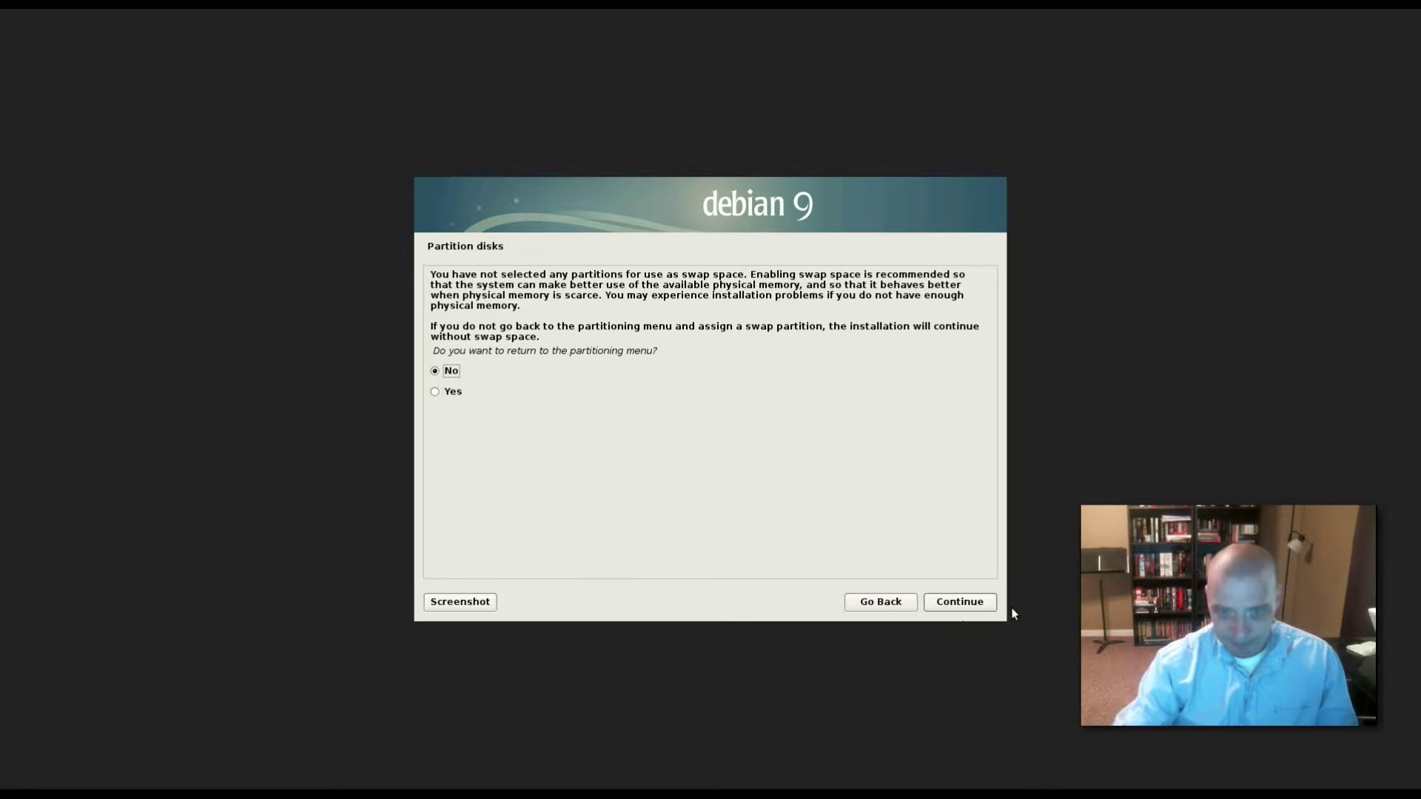
click(983, 604)
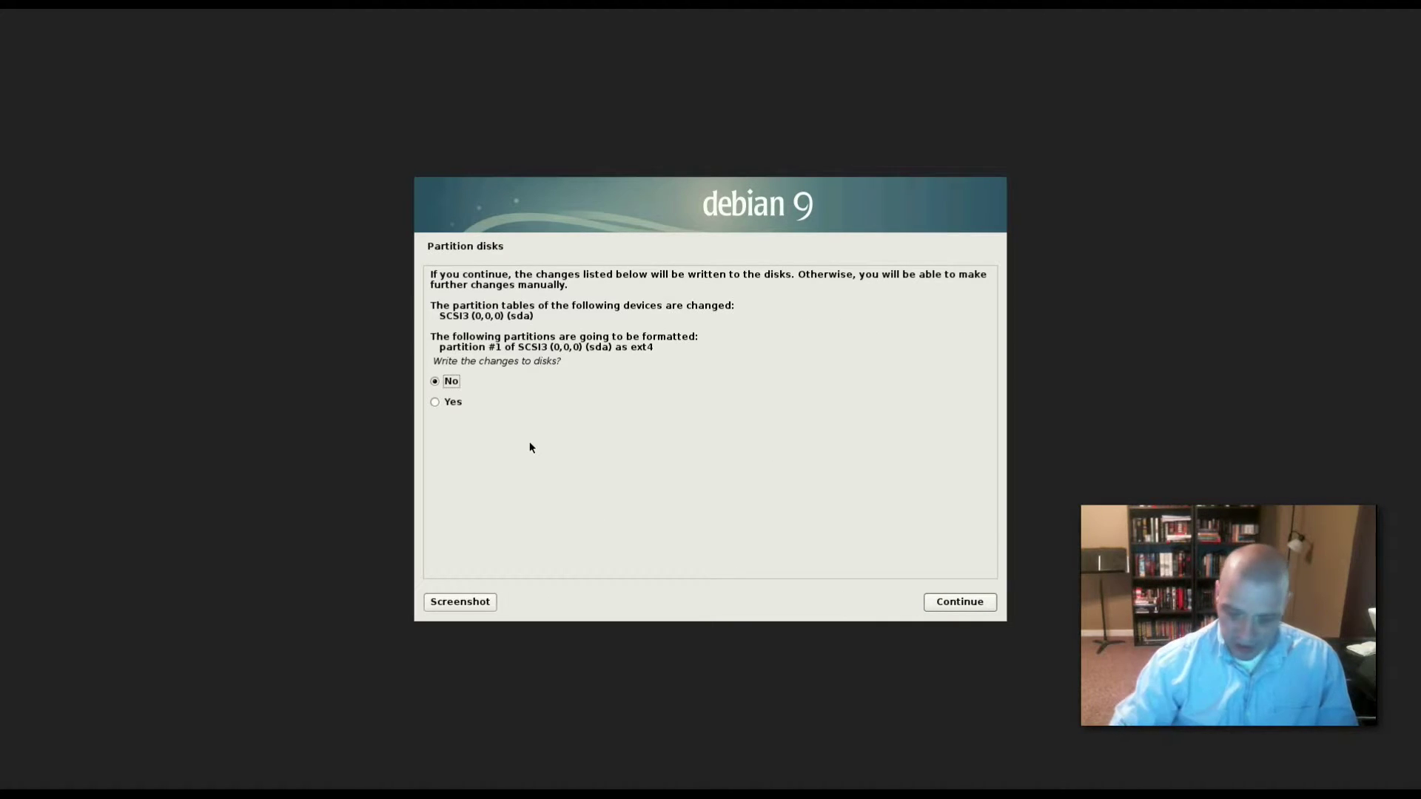
key(Down)
key(Return)
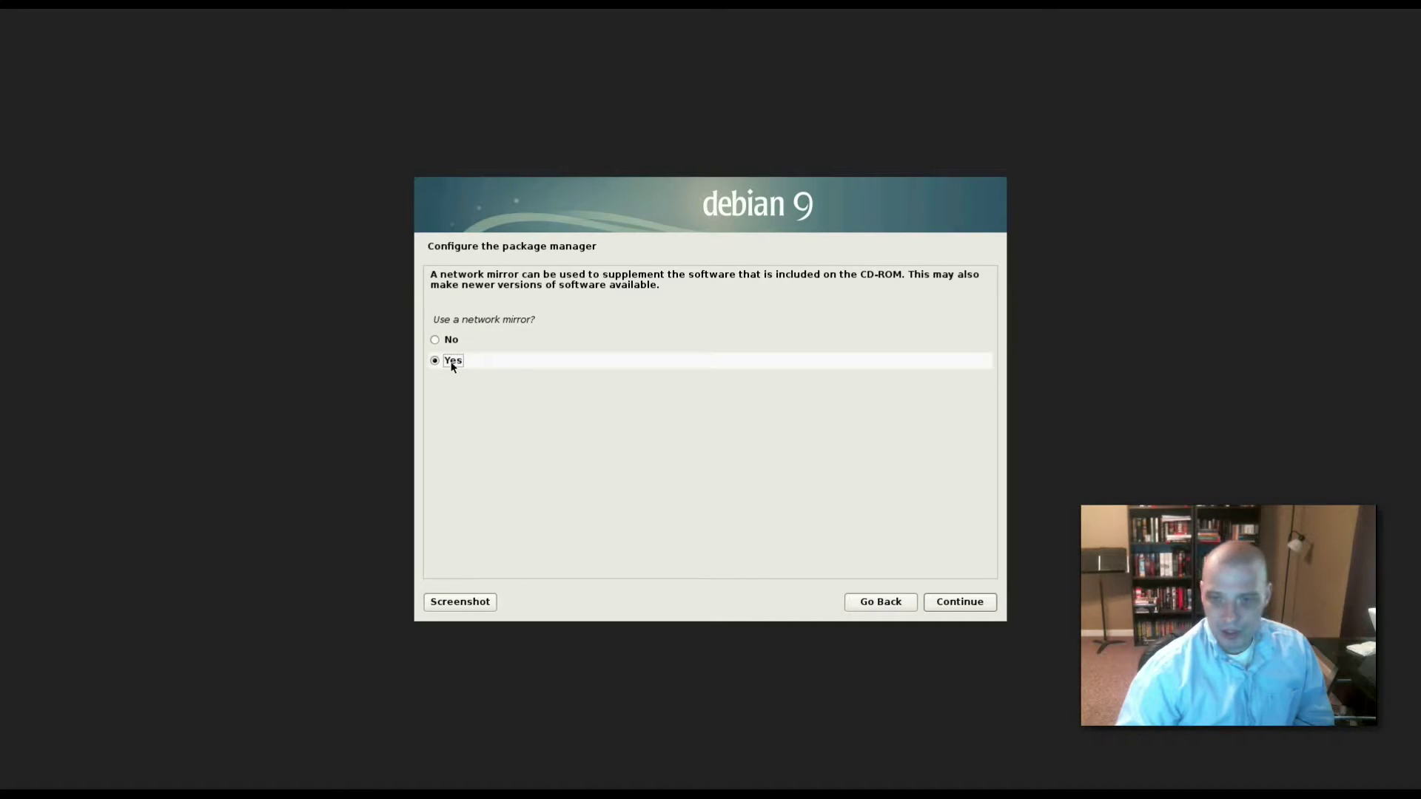
Configure the package manager to use the United States network mirror ftp.us.debian.org with no HTTP proxy.
click(954, 603)
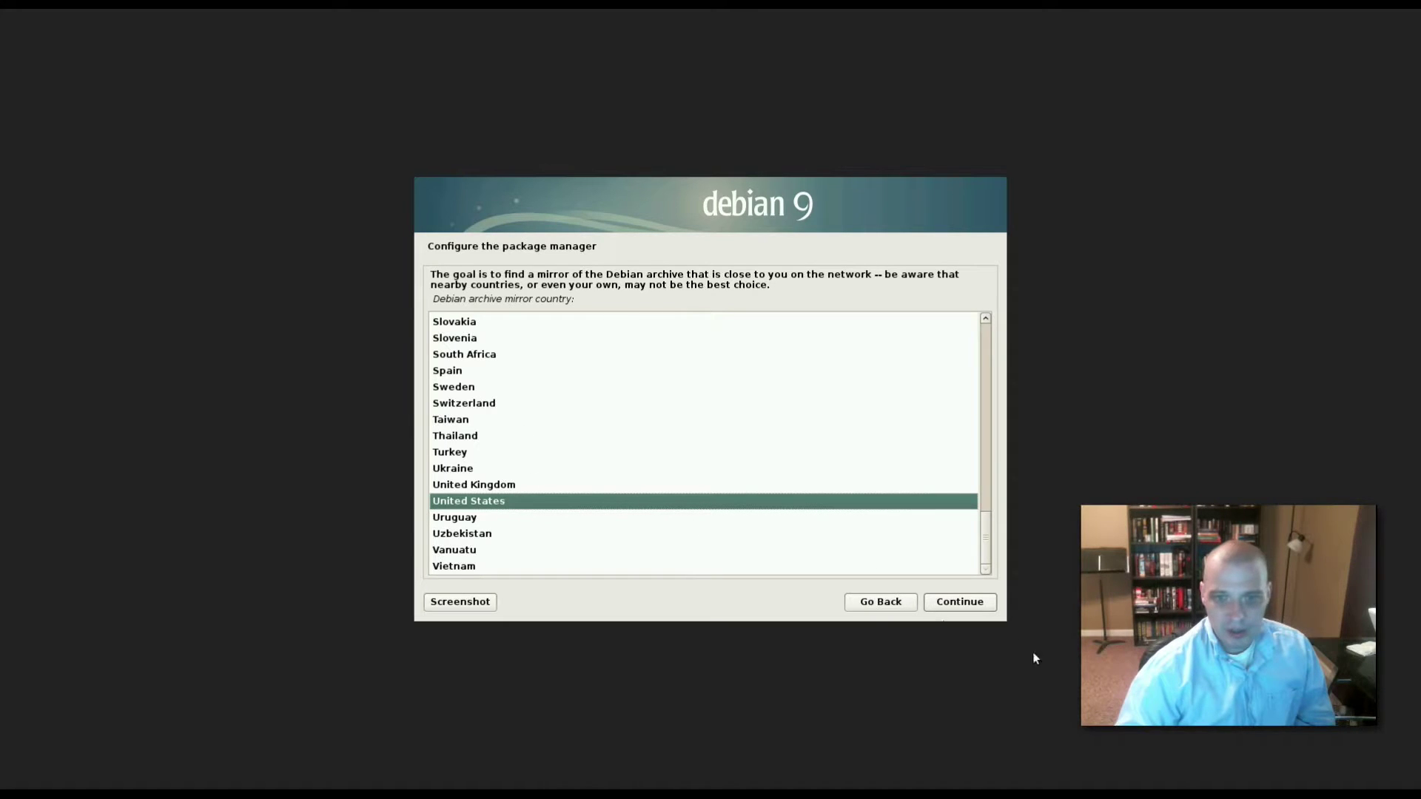
click(960, 602)
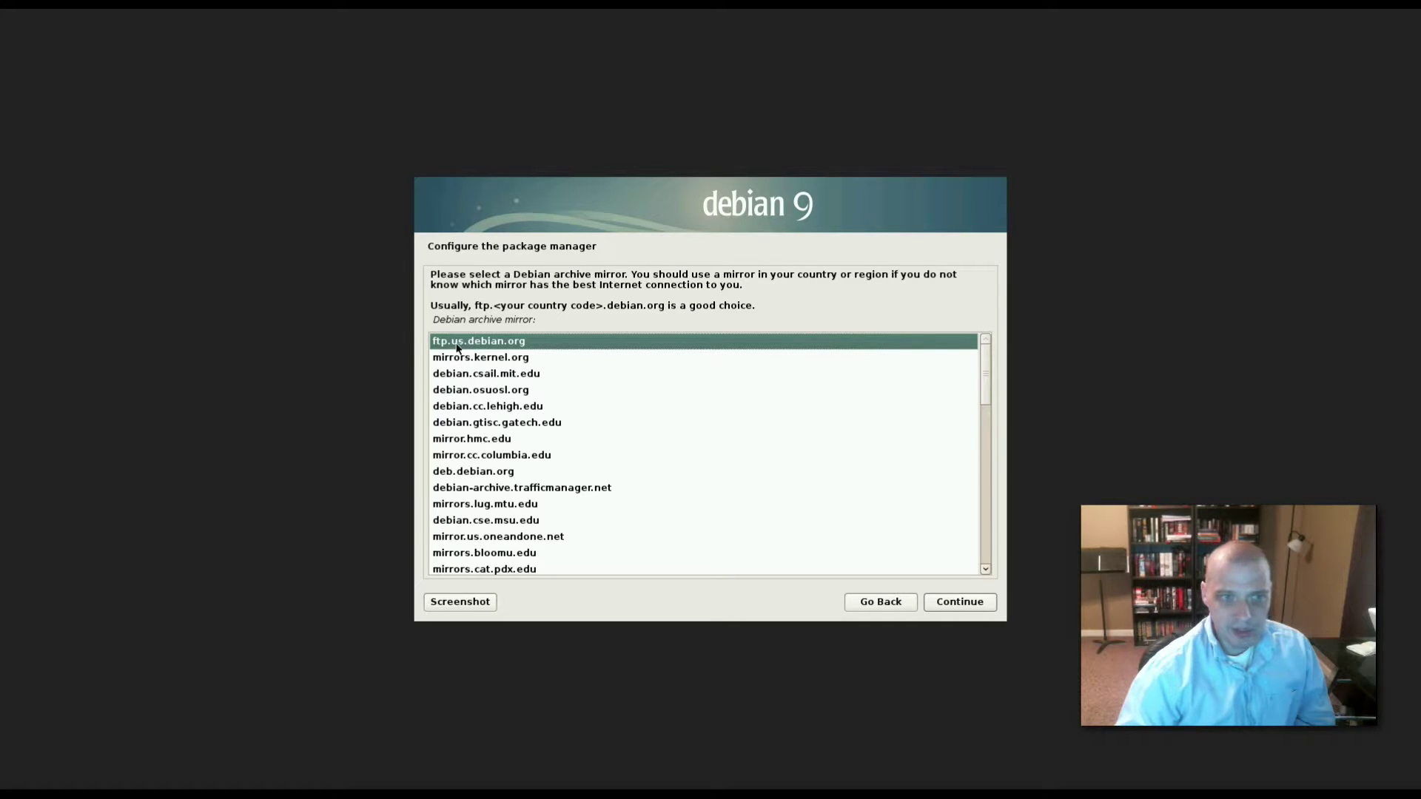
click(960, 601)
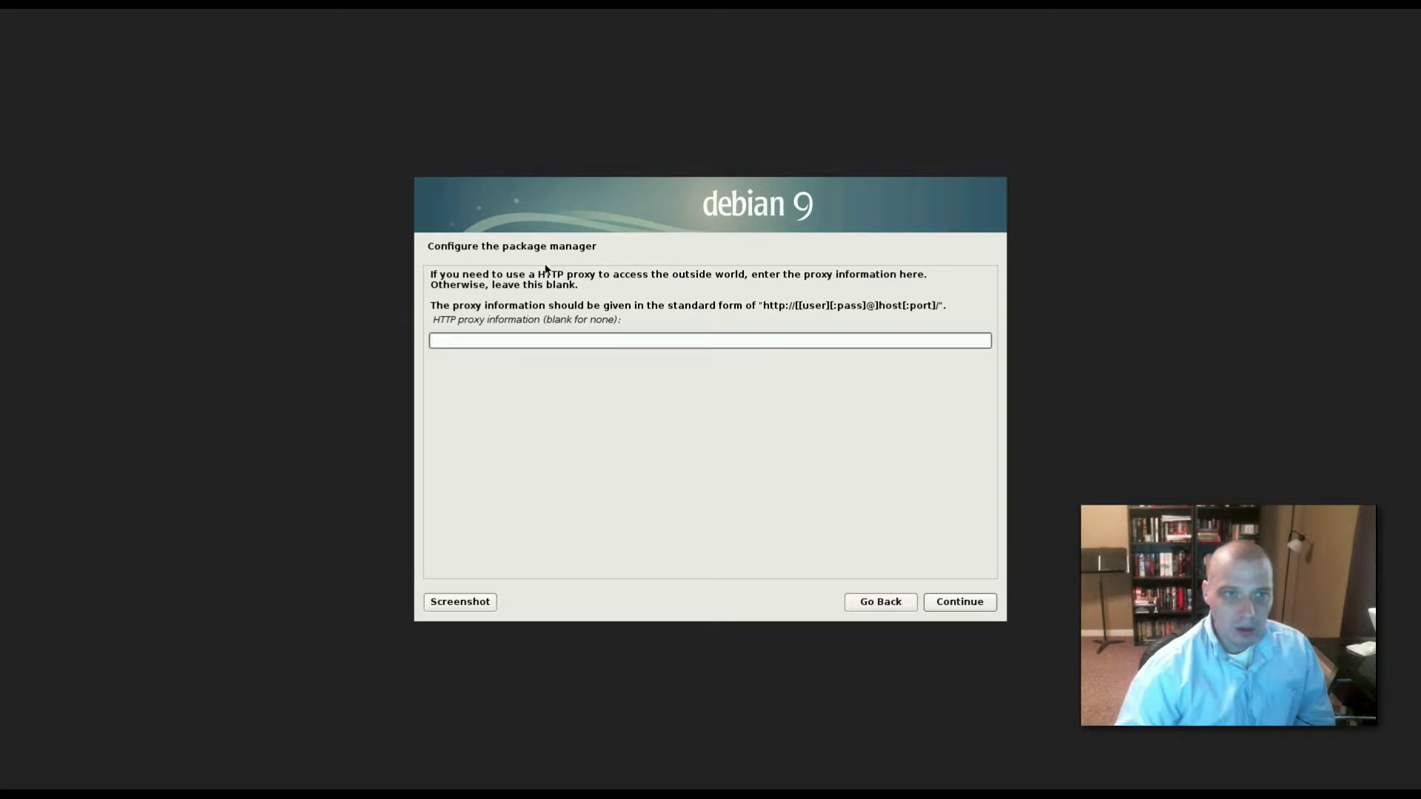
click(955, 606)
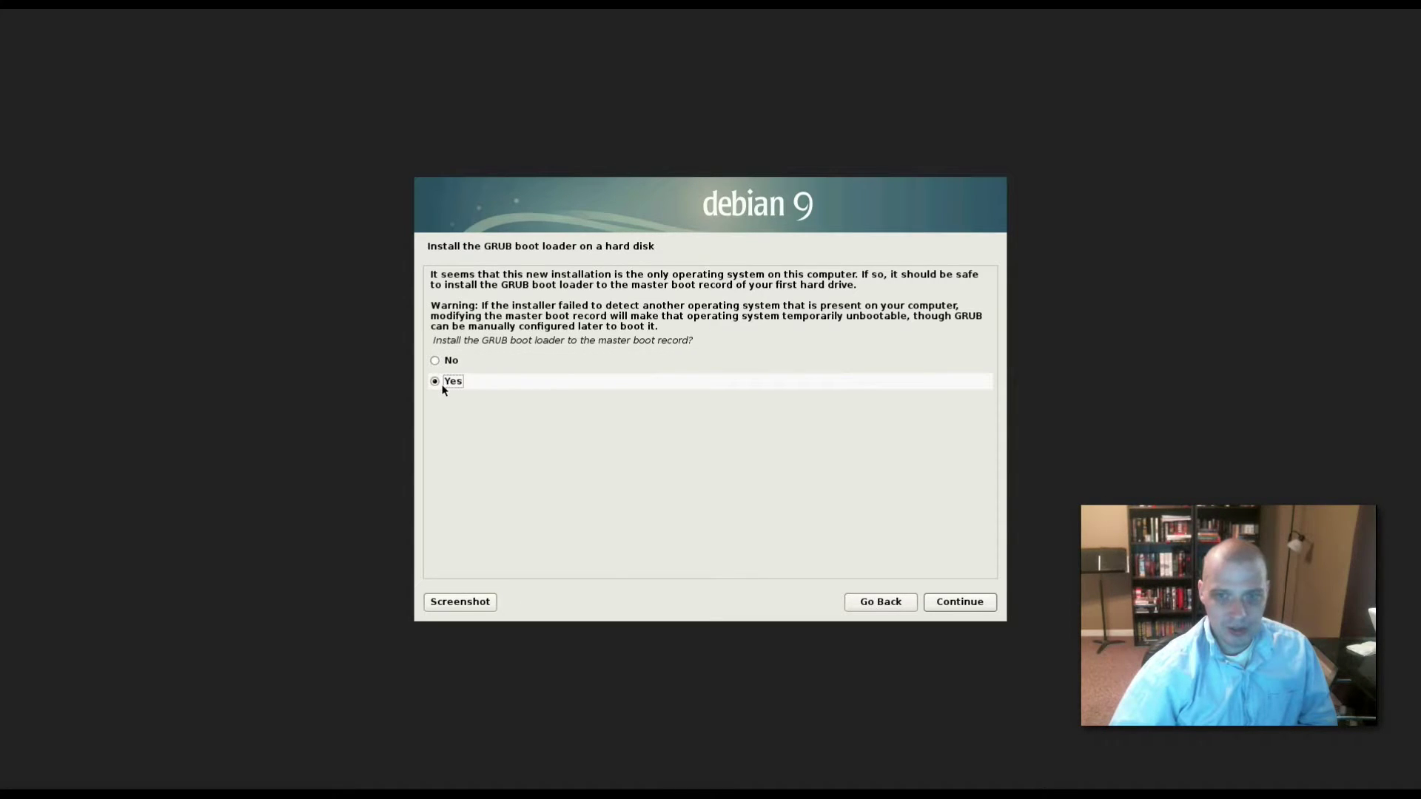
Install the GRUB boot loader to the master boot record of /dev/sda and boot SalentOS GNU/Linux.
click(971, 608)
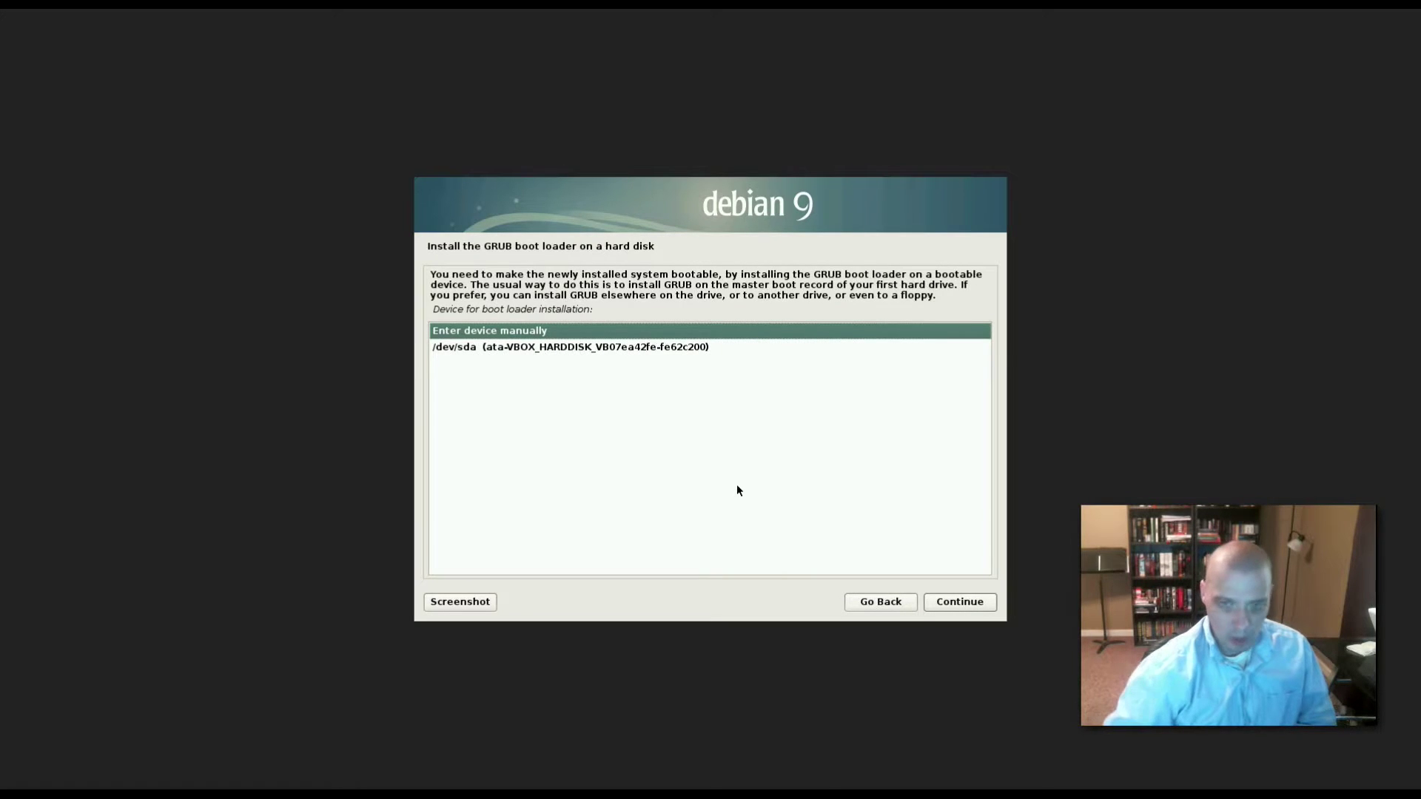
key(Down)
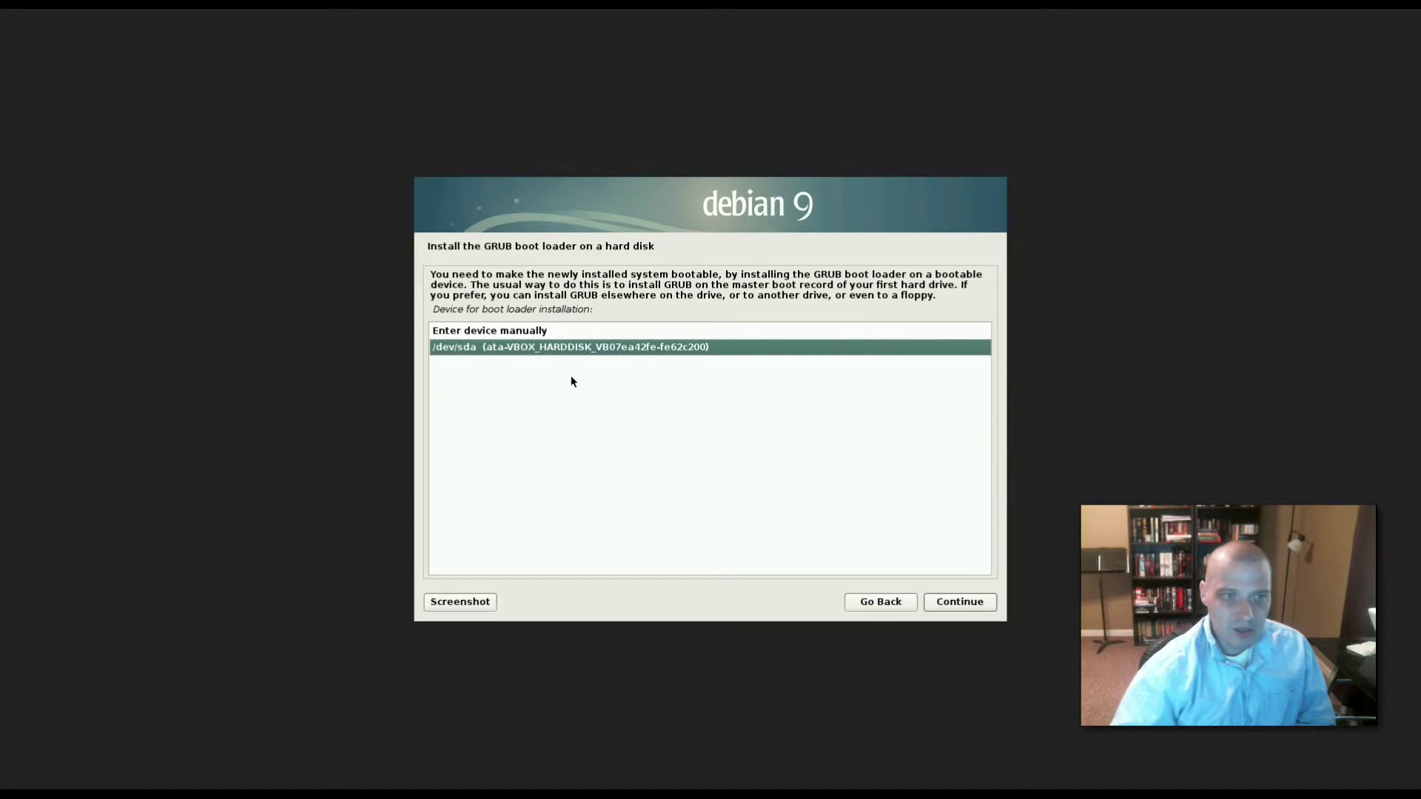
click(945, 601)
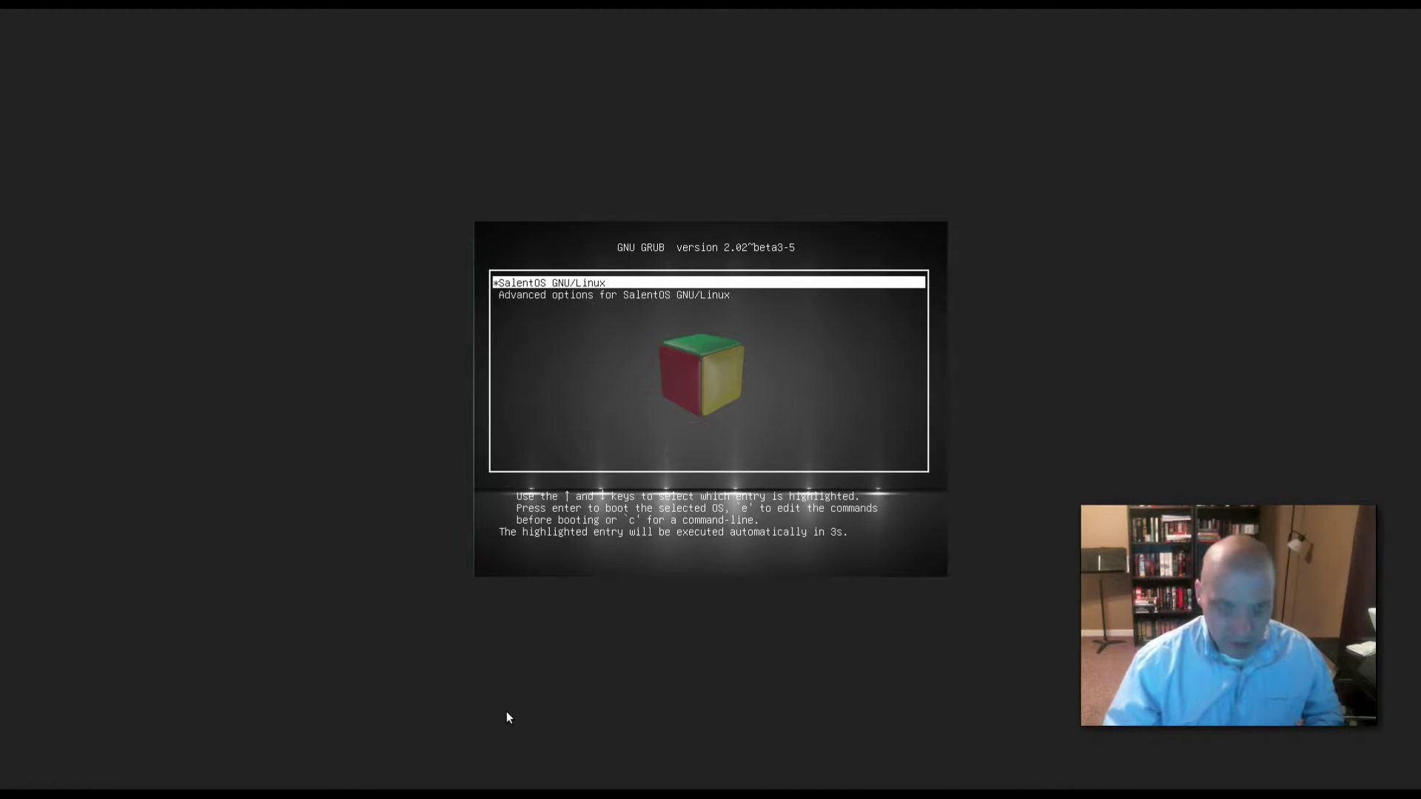
key(Return)
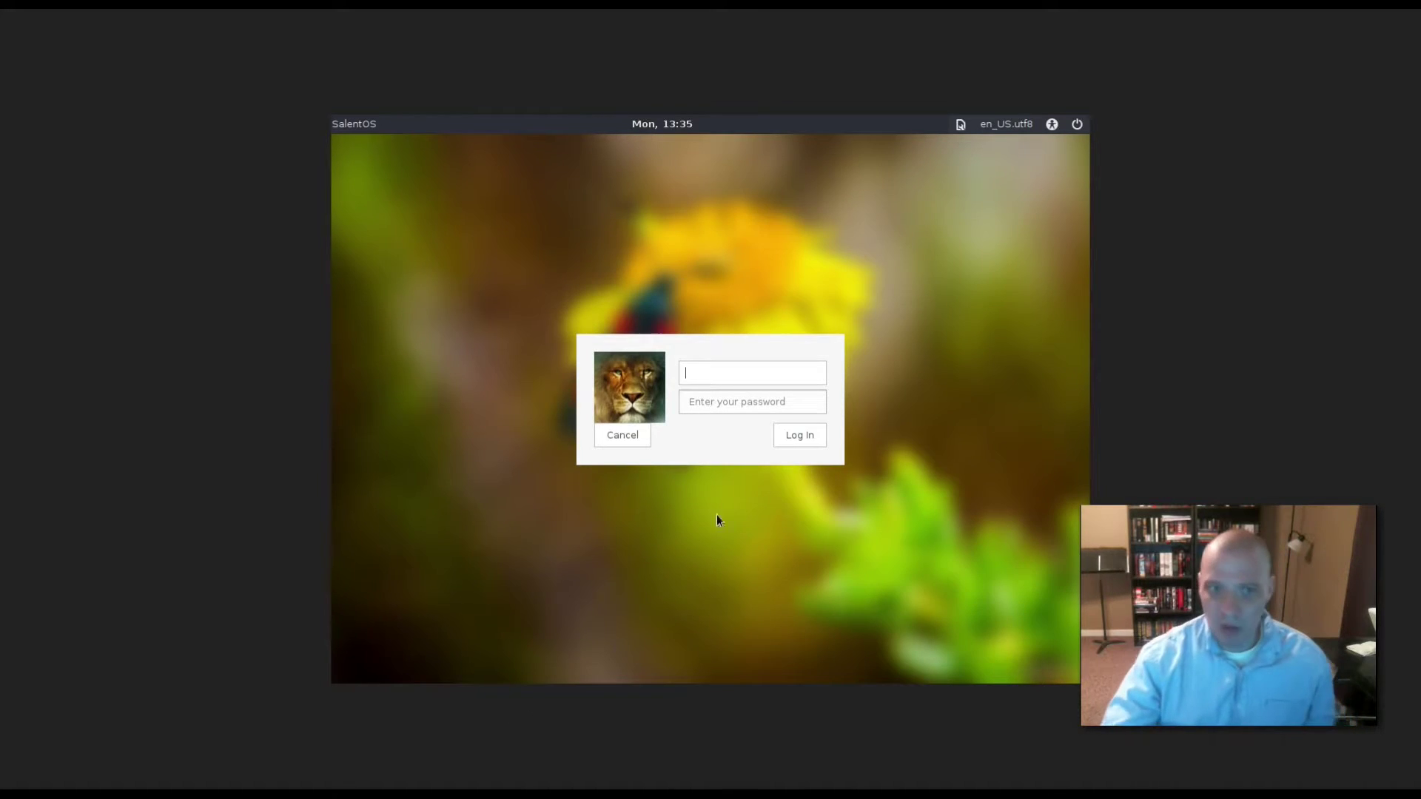
Log in as salent with the account password and start the automatic first-run setup.
text(salent)
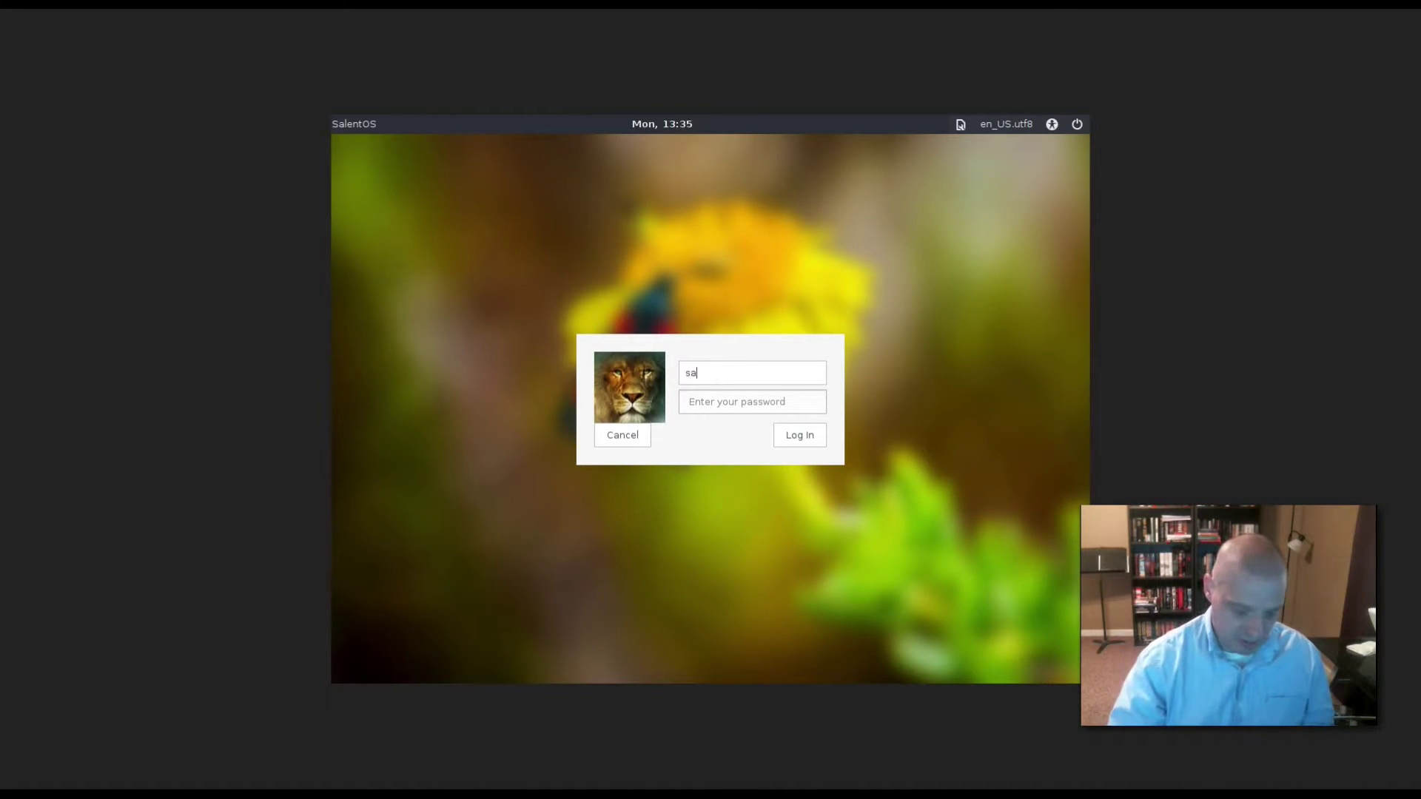
click(719, 401)
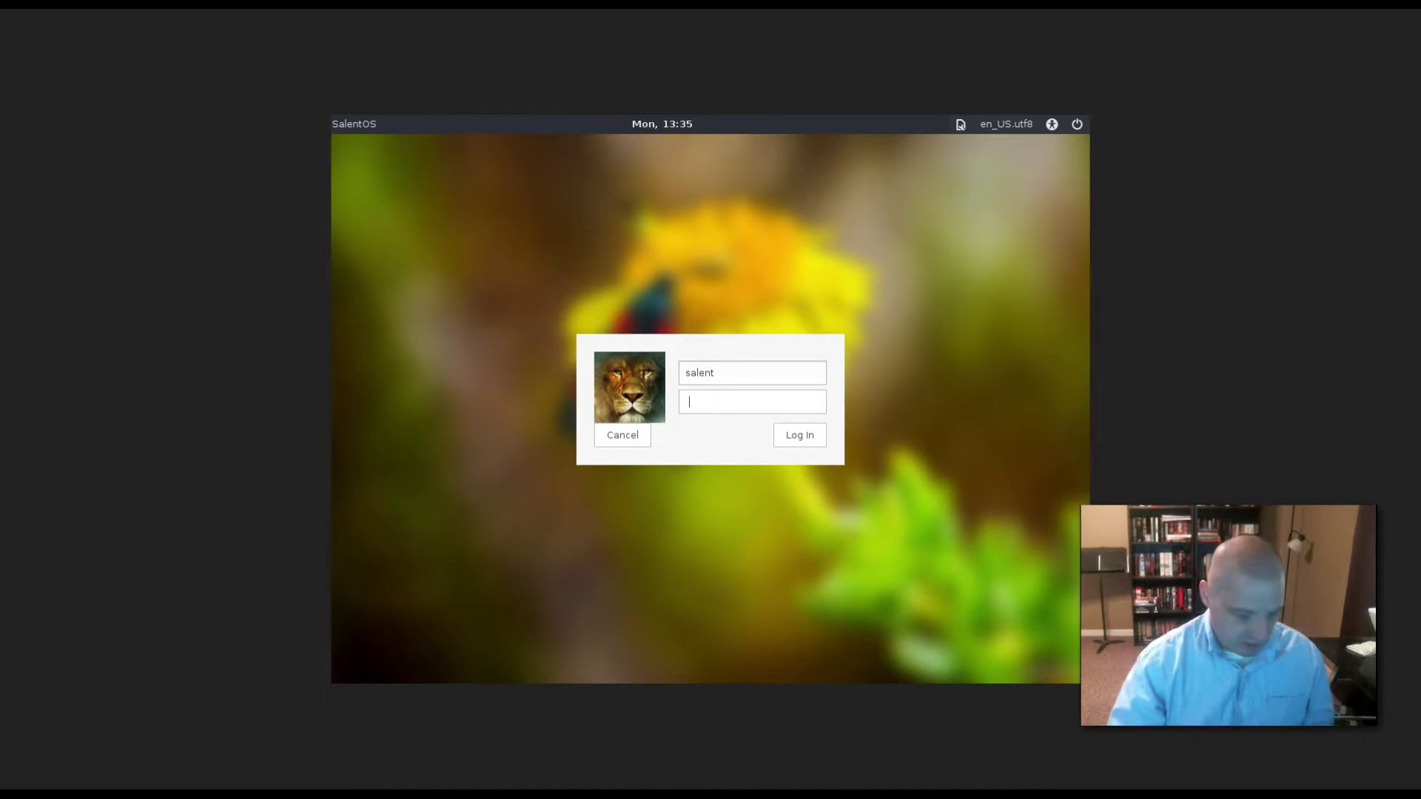
text(*******)
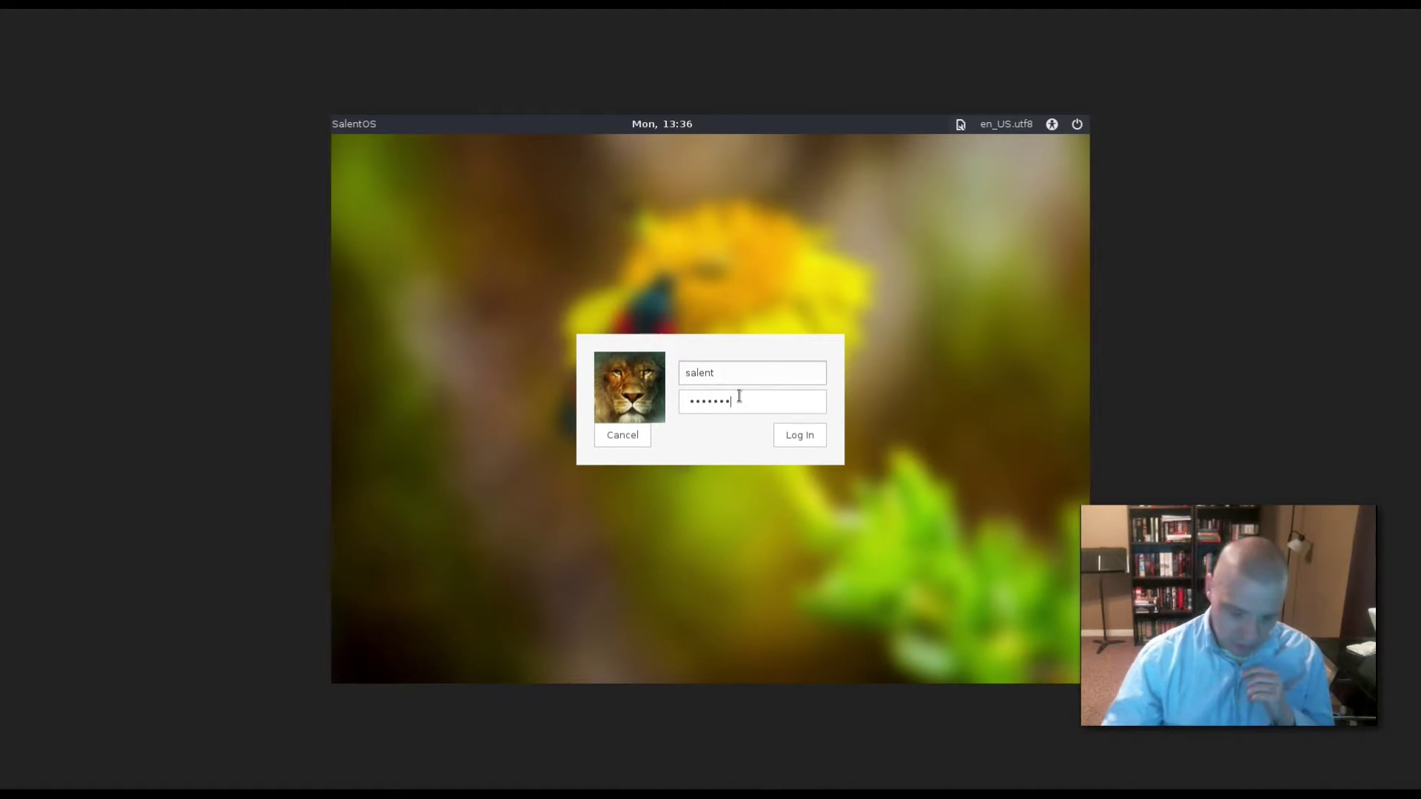
key(Return)
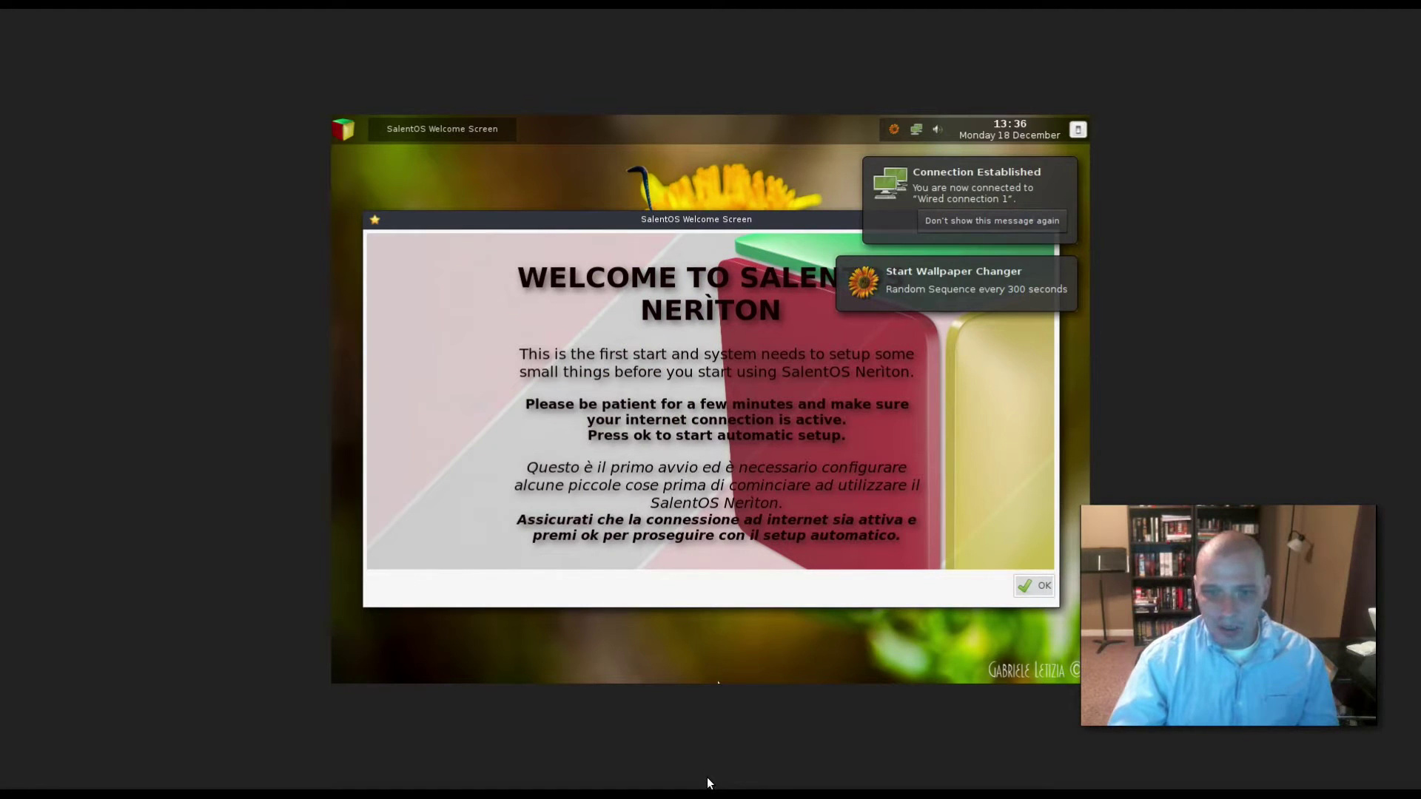
click(1029, 587)
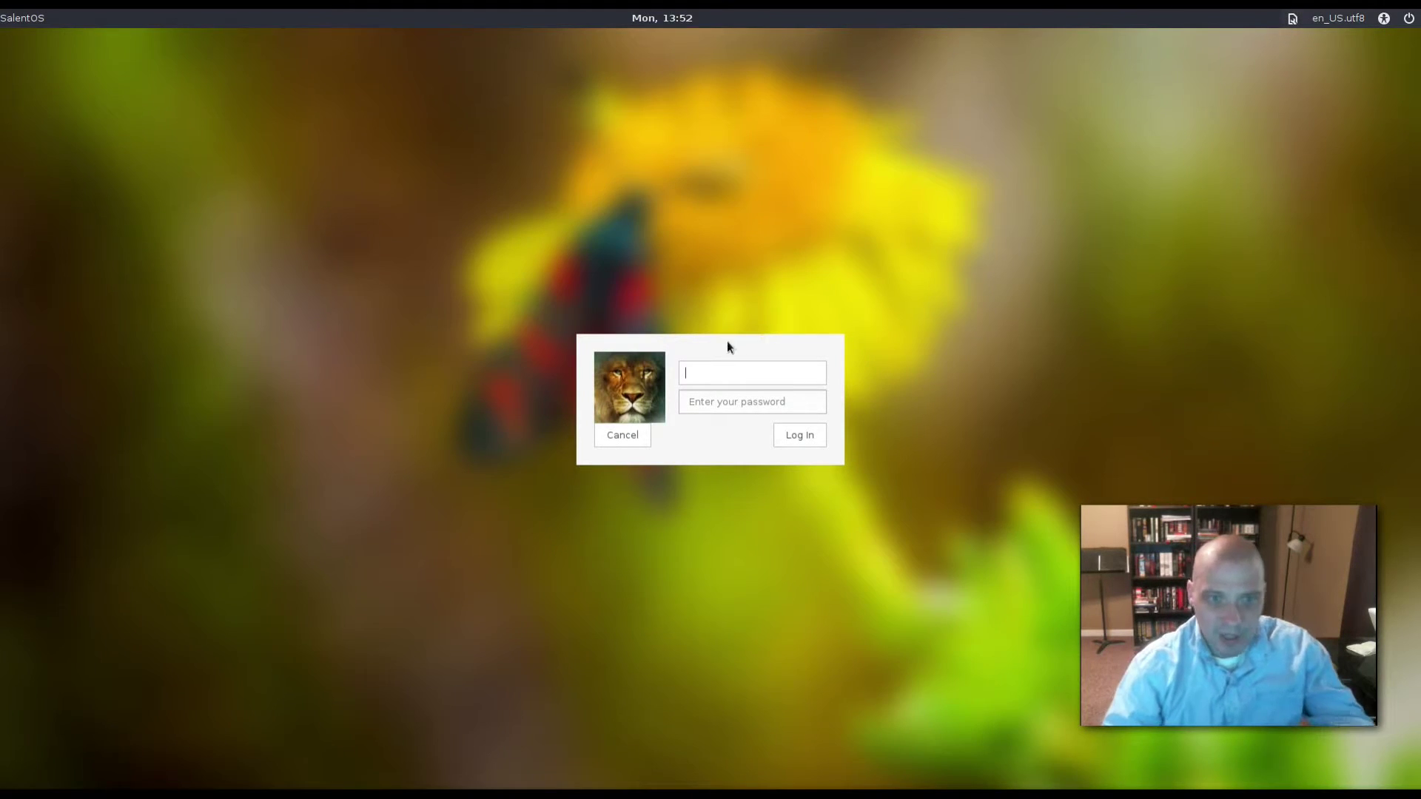
Log back in to the salent account by entering its username and password.
text(sa;emt)
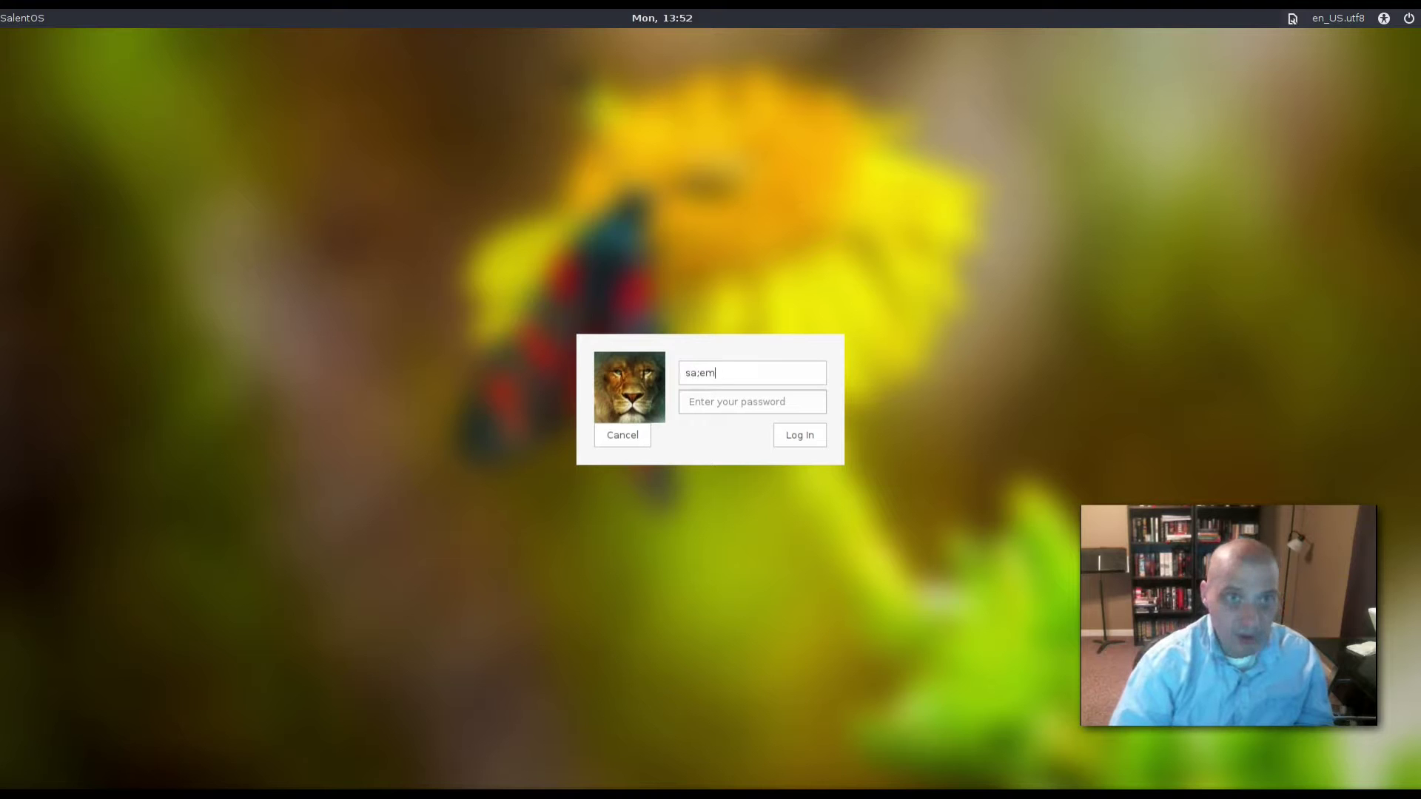
key(BackSpace)
key(BackSpace)
key(BackSpace)
key(BackSpace)
text(lent)
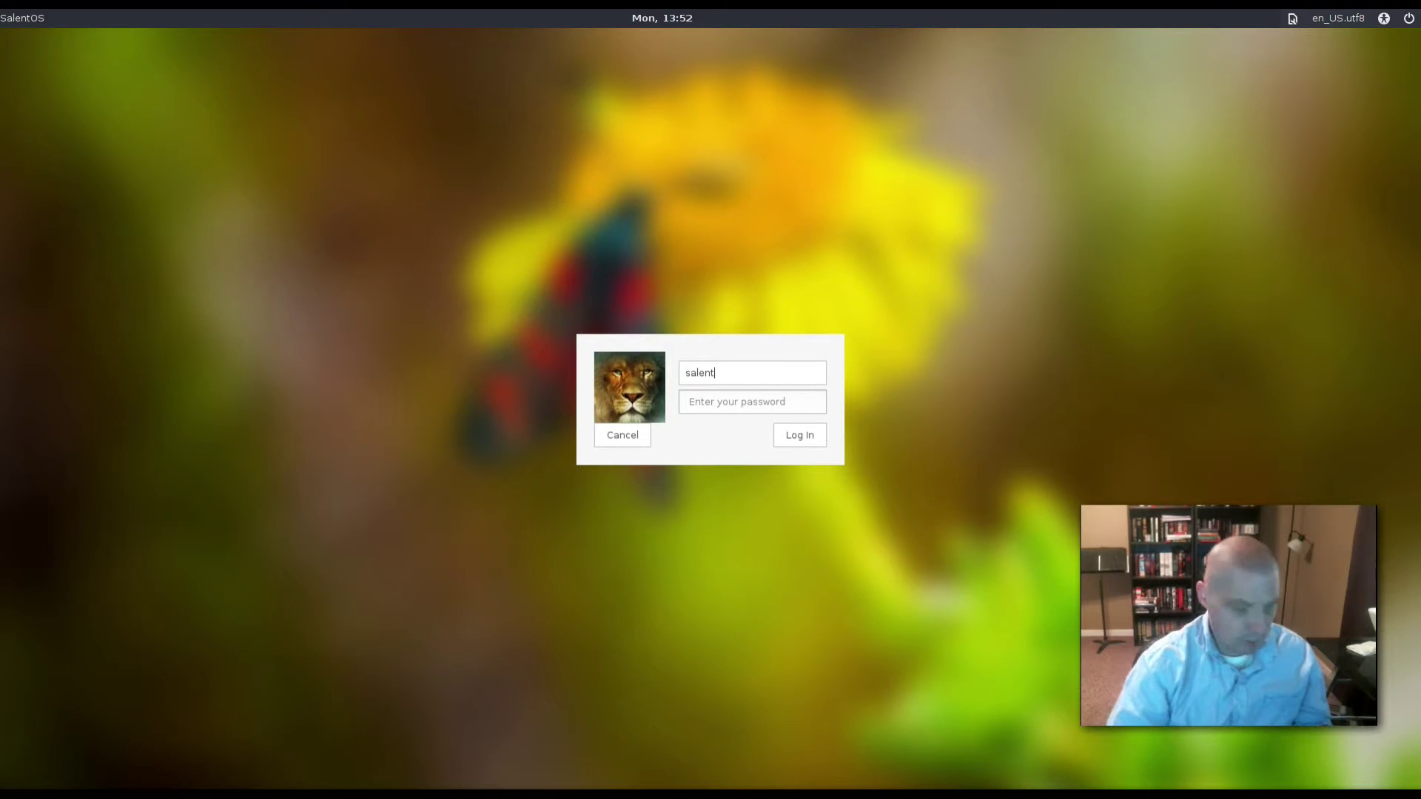
key(Tab)
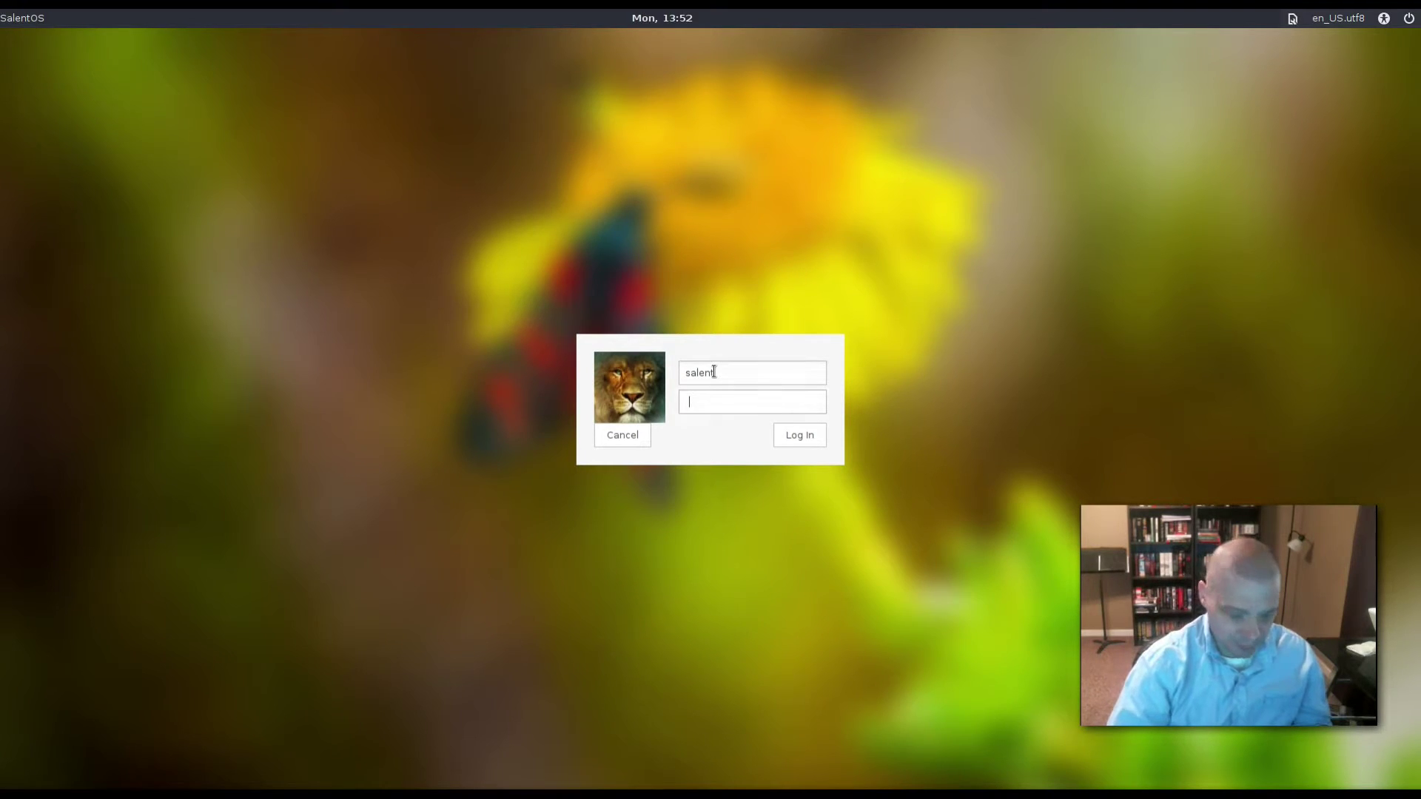
text(••••••••)
key(Return)
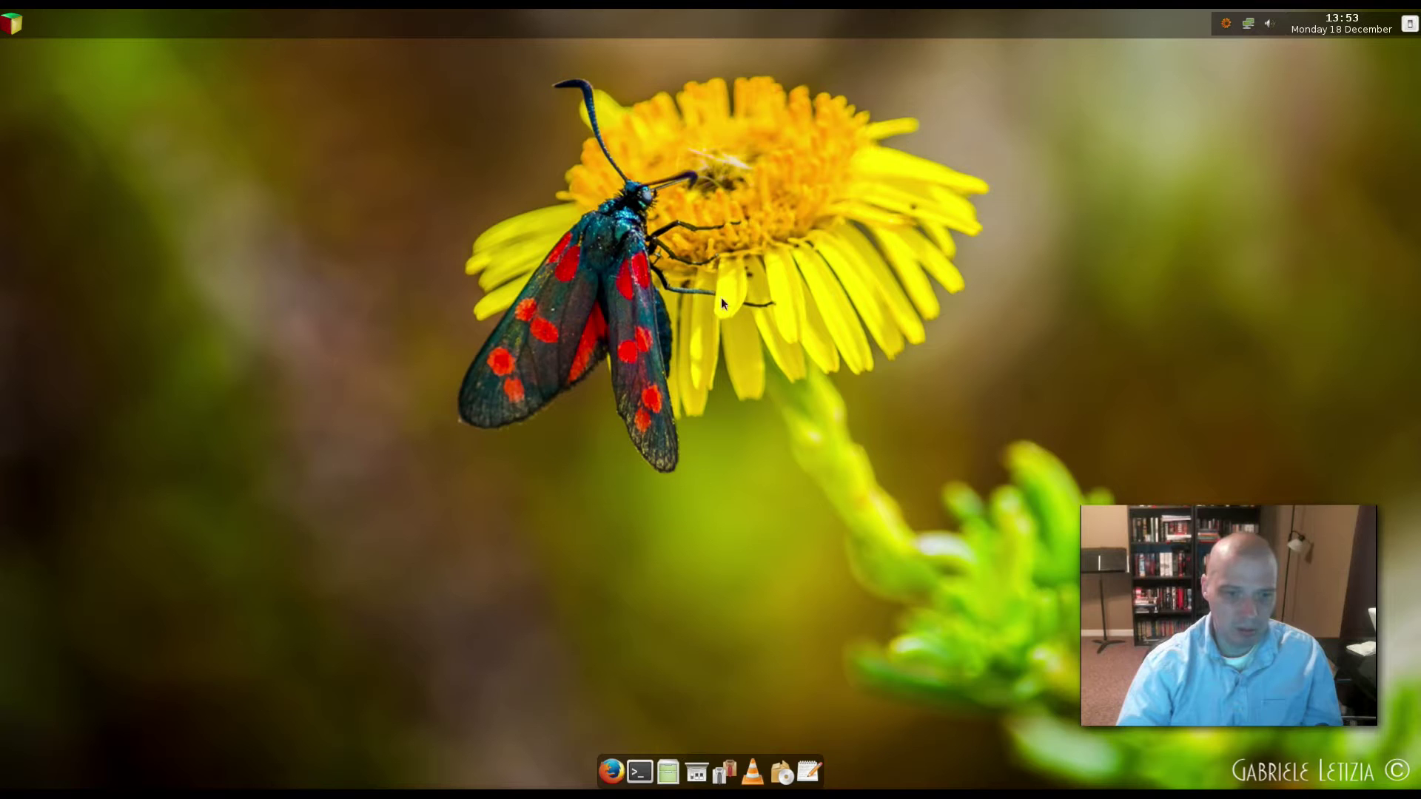
Open a terminal beside the file manager and switch back and forth between the two windows.
click(641, 774)
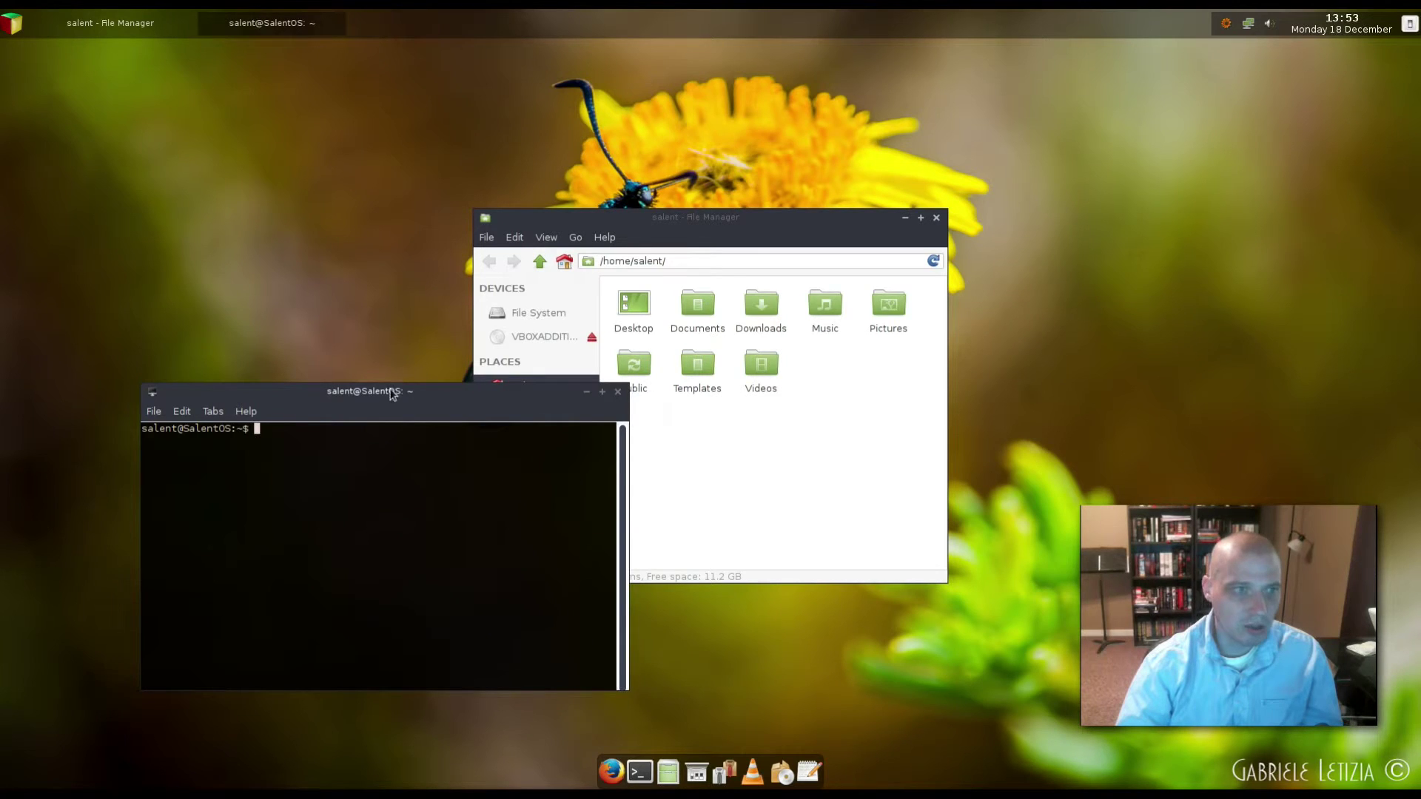
click(147, 26)
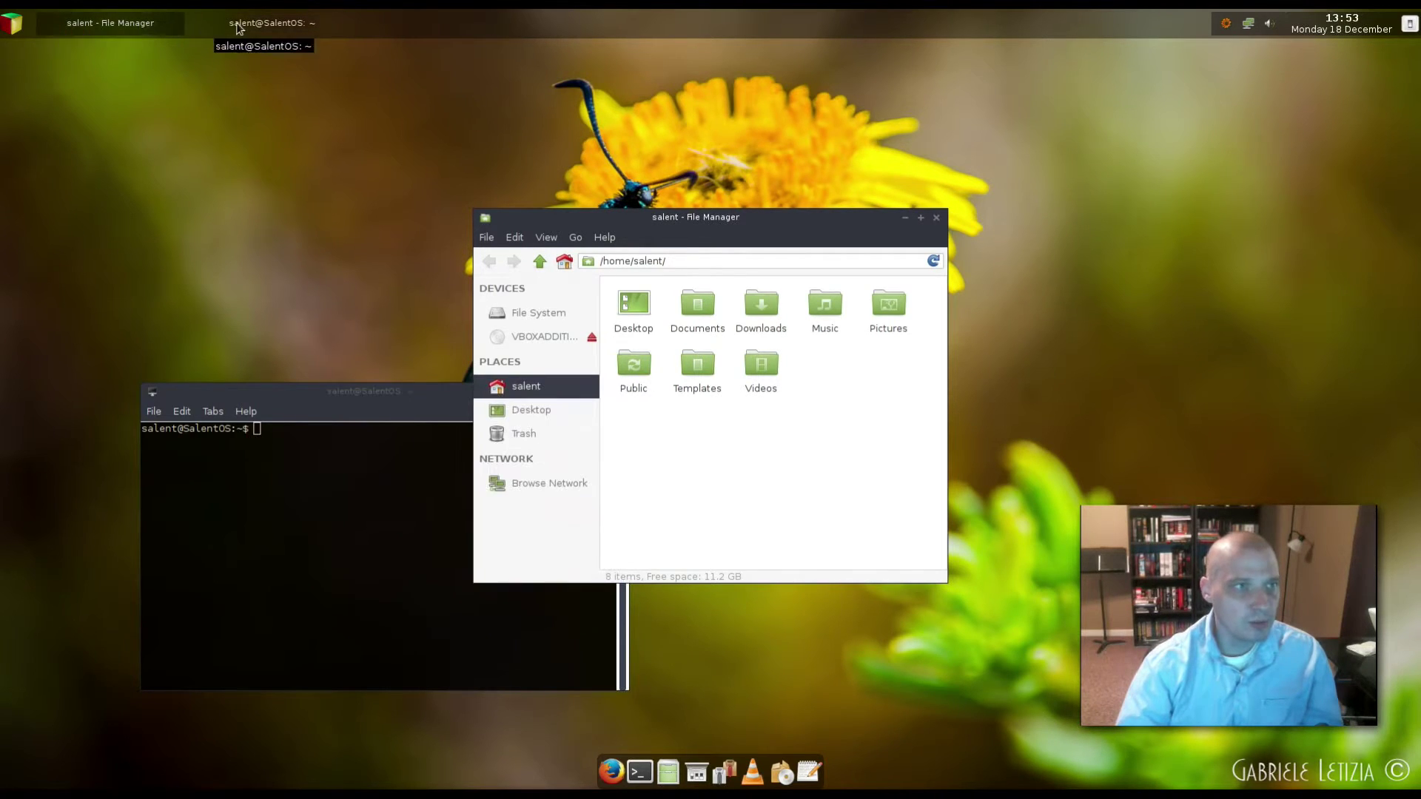
click(235, 26)
click(111, 26)
click(215, 29)
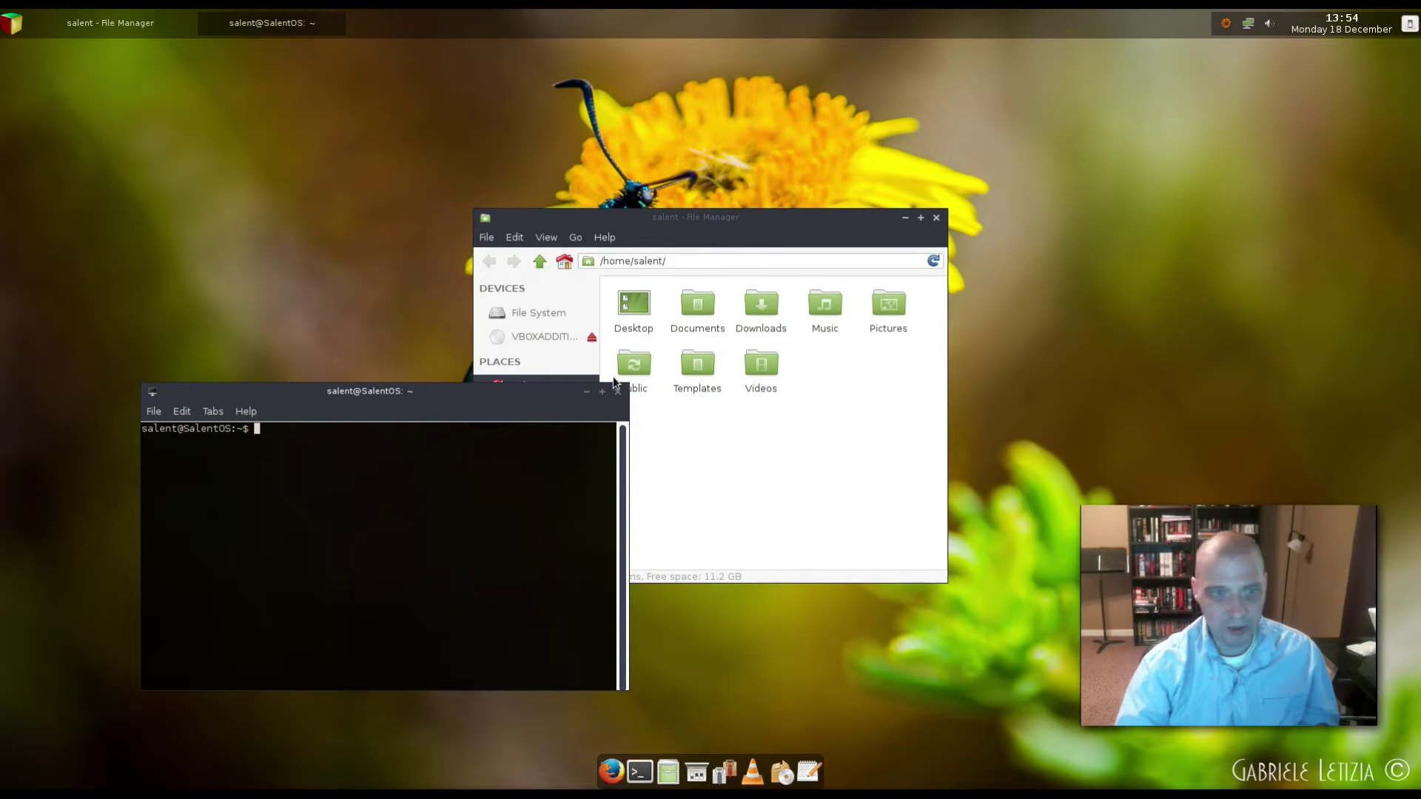
Check the terminal emulator's name and version in its About information and close the terminal.
click(252, 414)
click(265, 429)
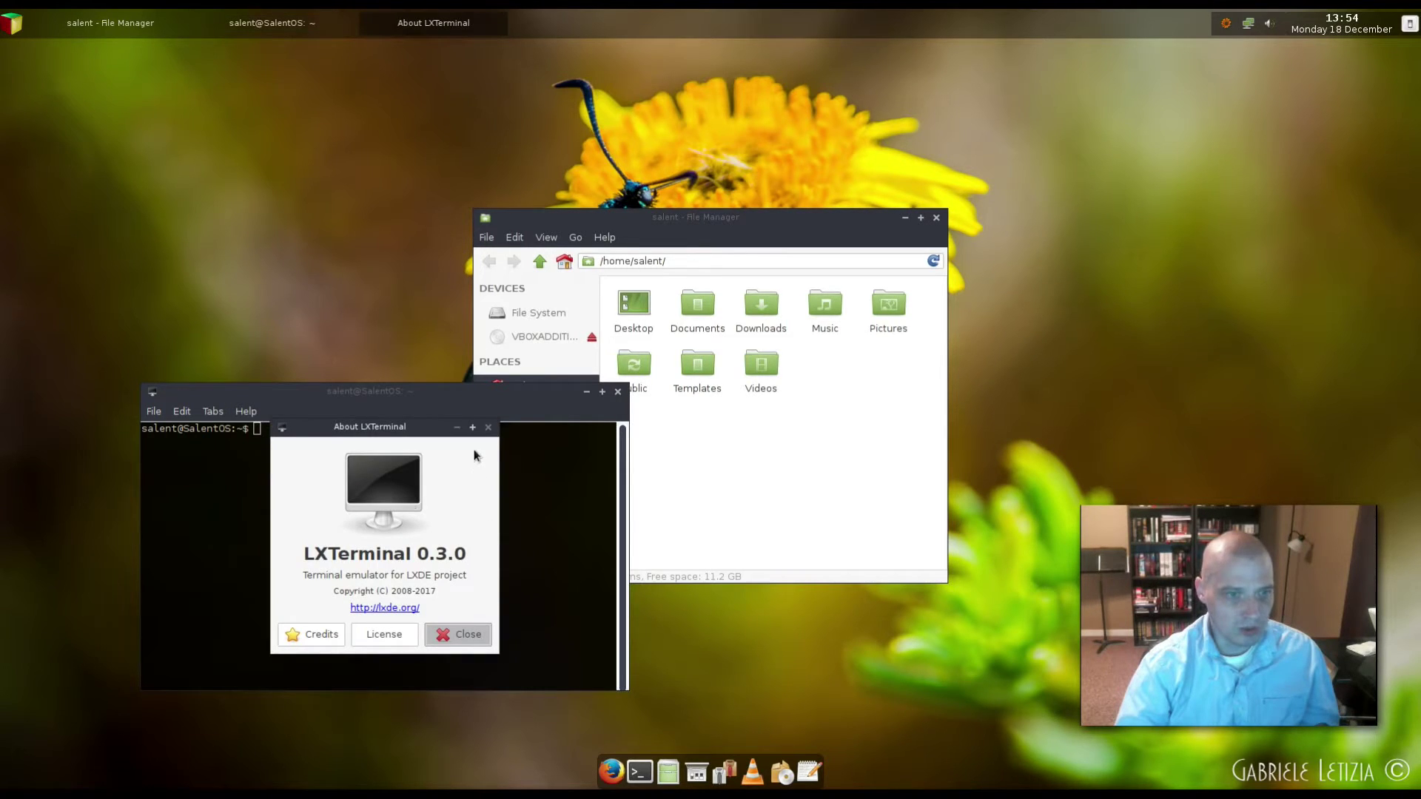
click(488, 427)
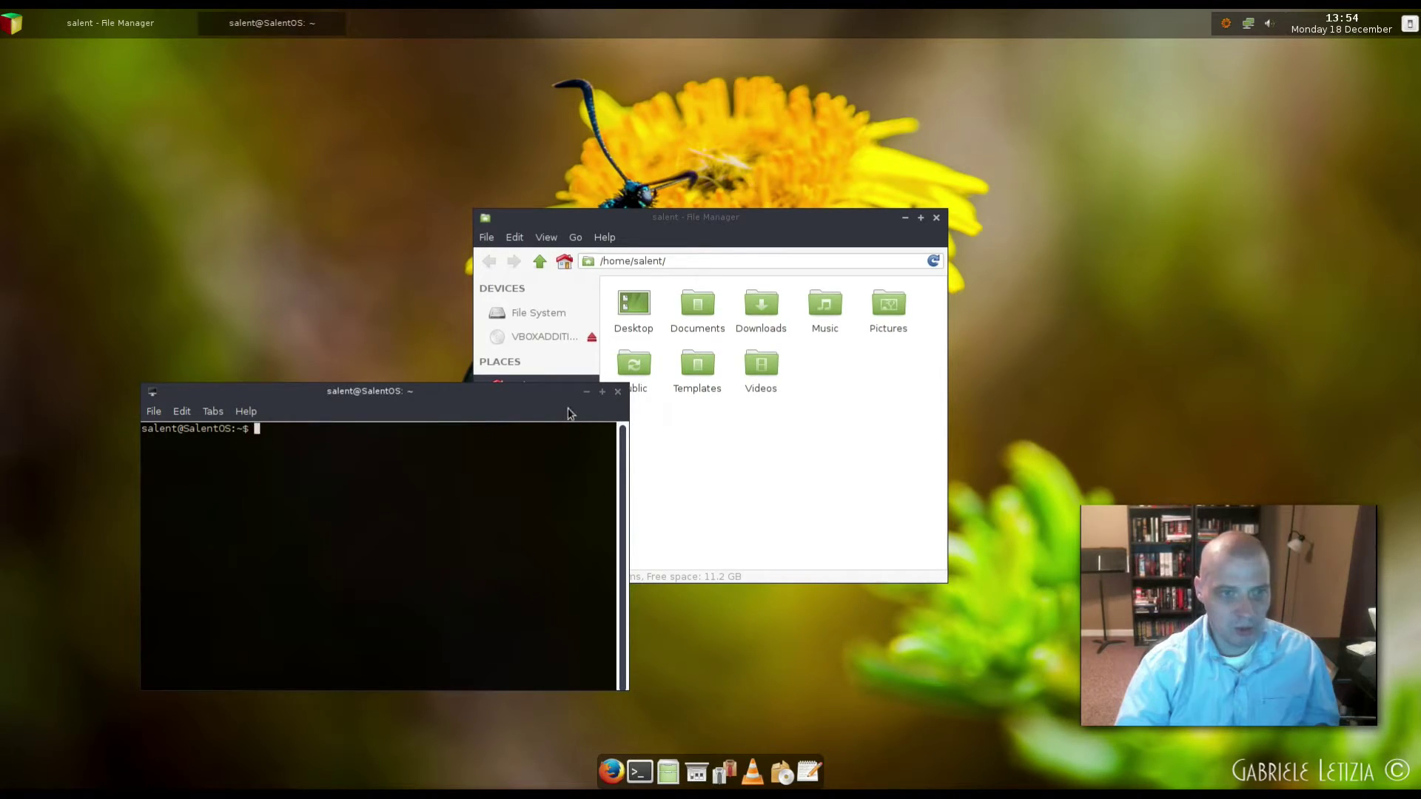
click(619, 393)
Check the file manager's name and version in its About information and close it.
click(613, 241)
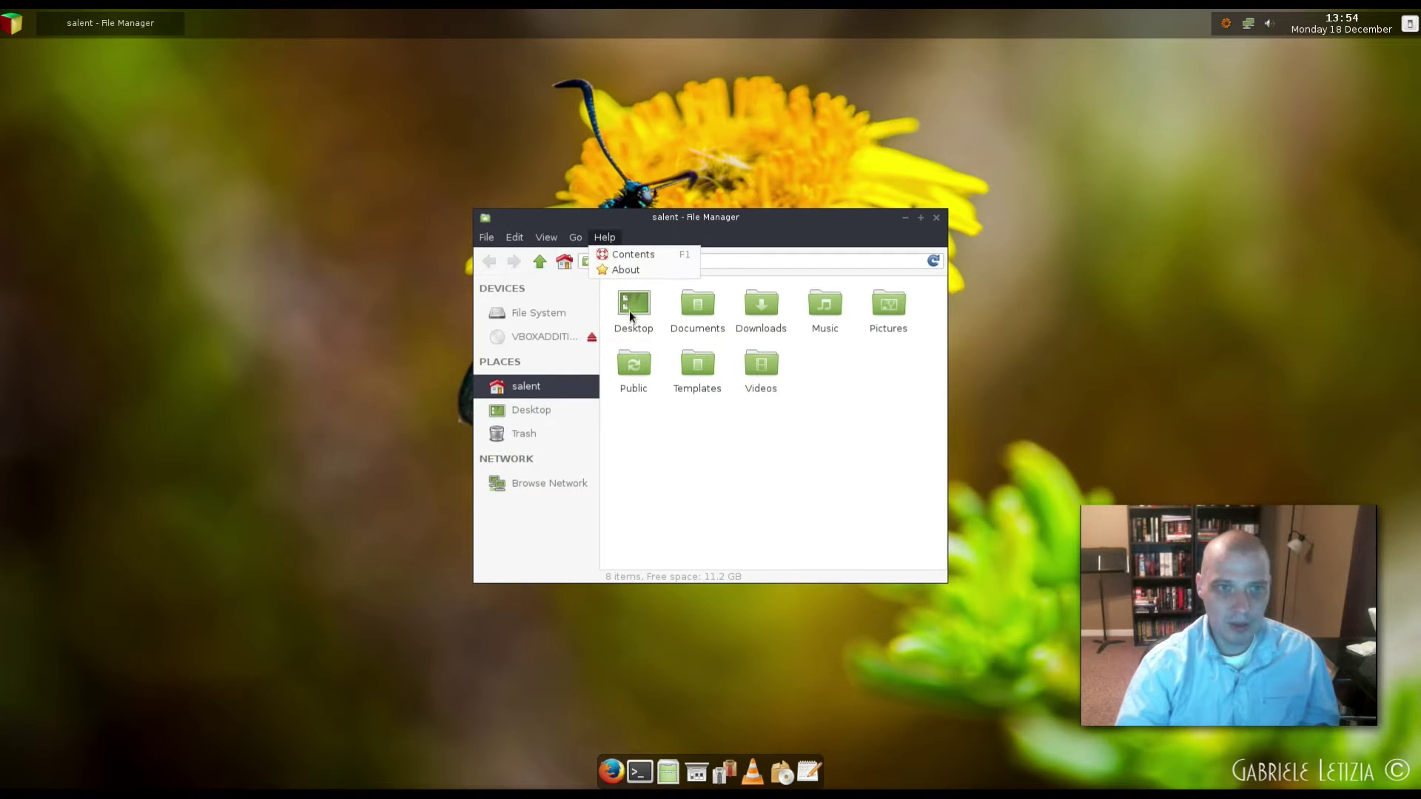
click(635, 270)
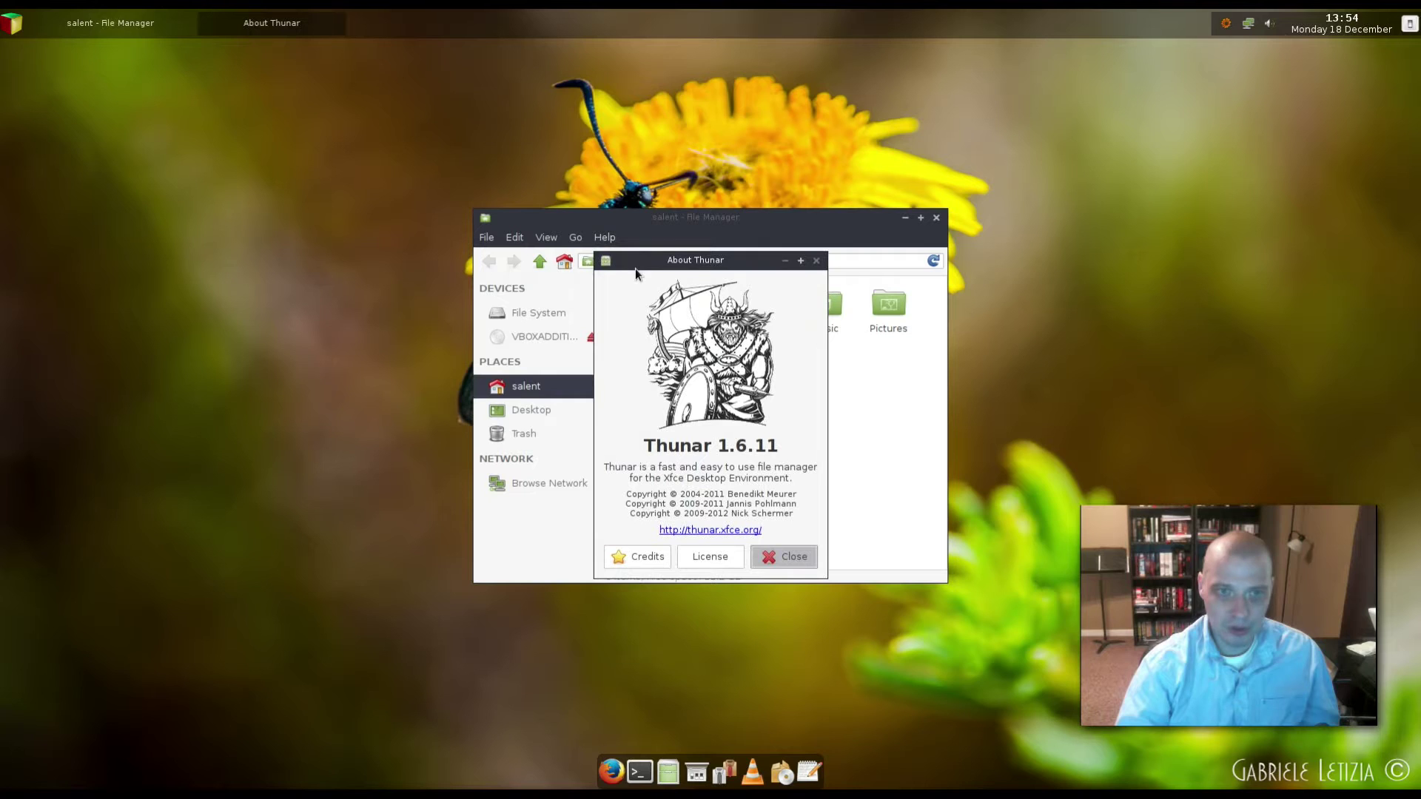
click(817, 260)
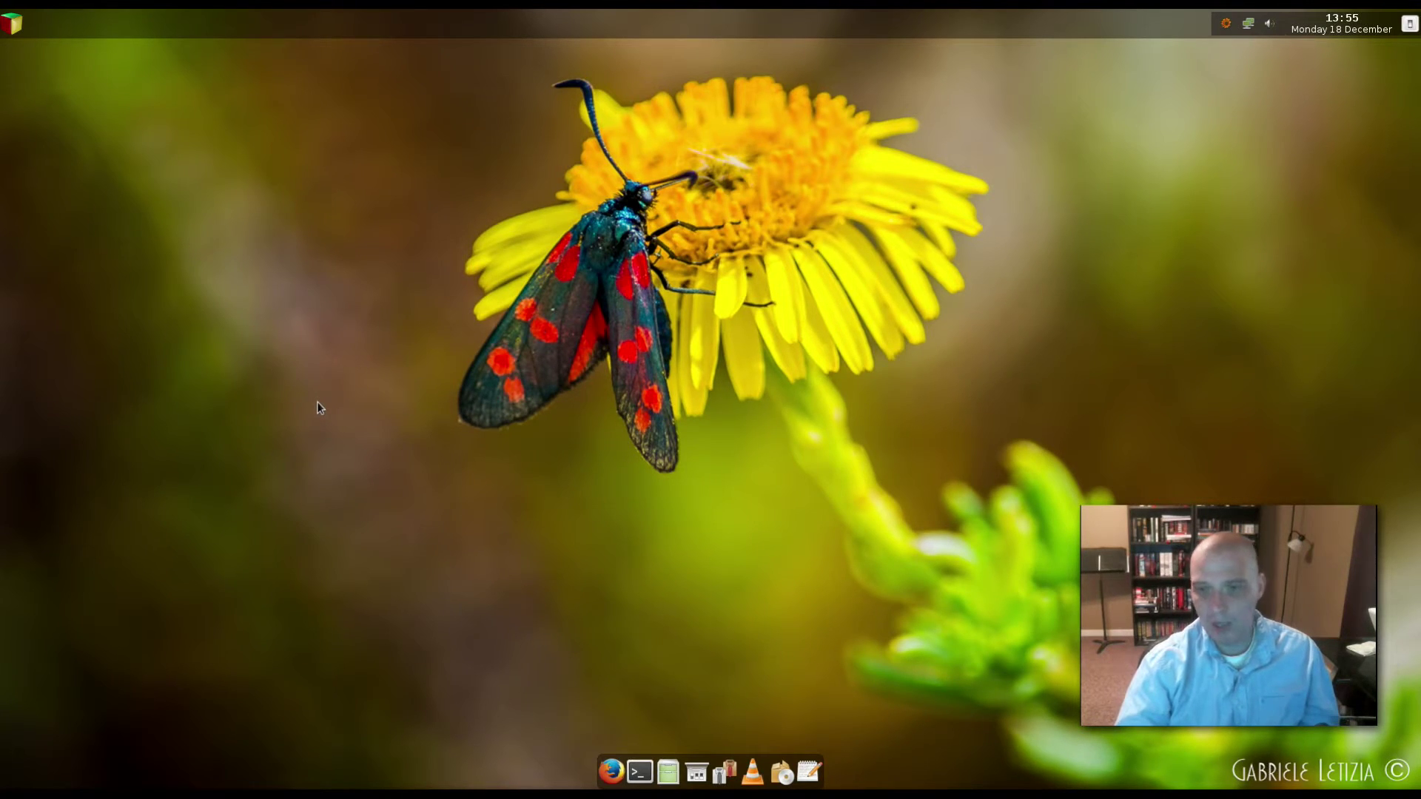
Examine the SalentOS menu from both the desktop and the panel, including its application categories and the Accessories list.
right_click(315, 291)
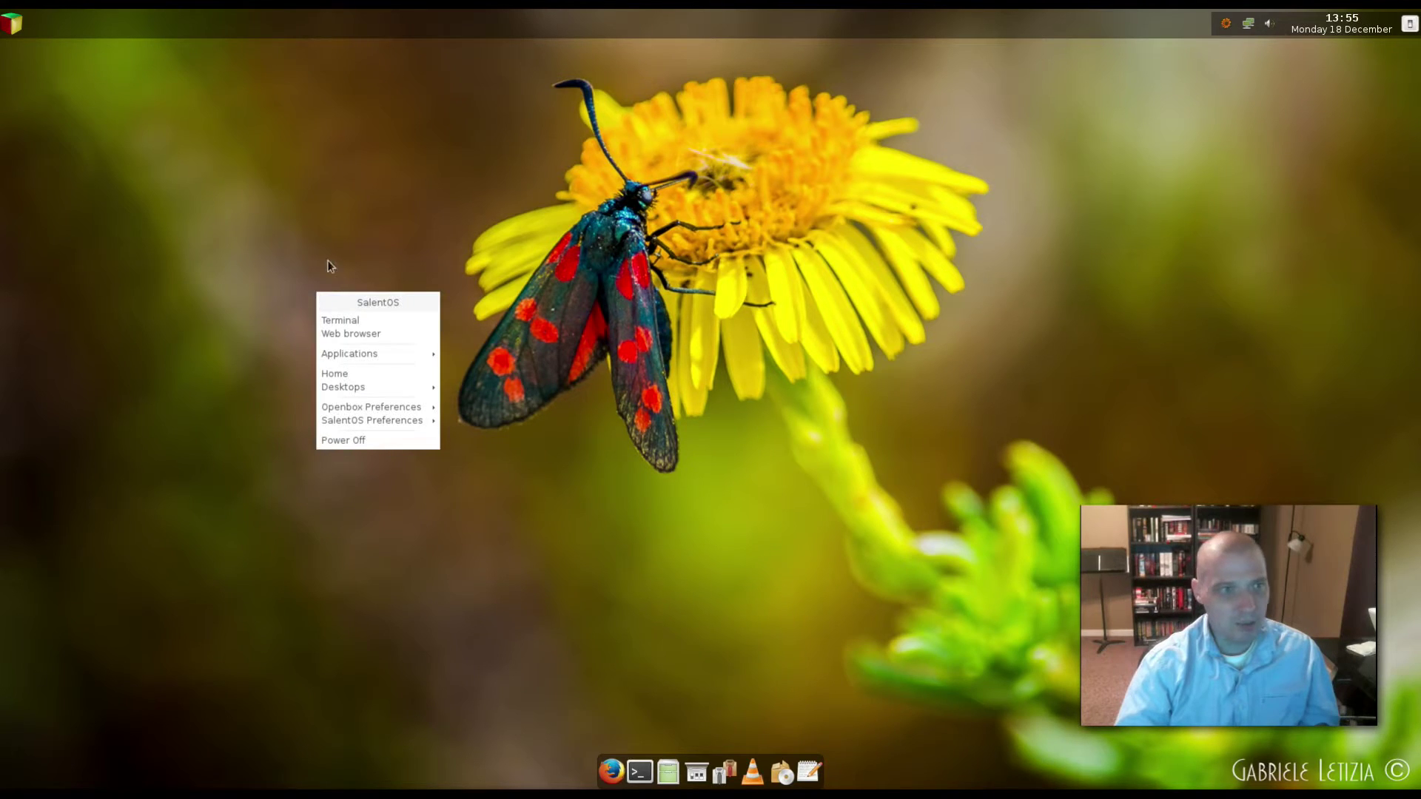
mouse_move(372, 356)
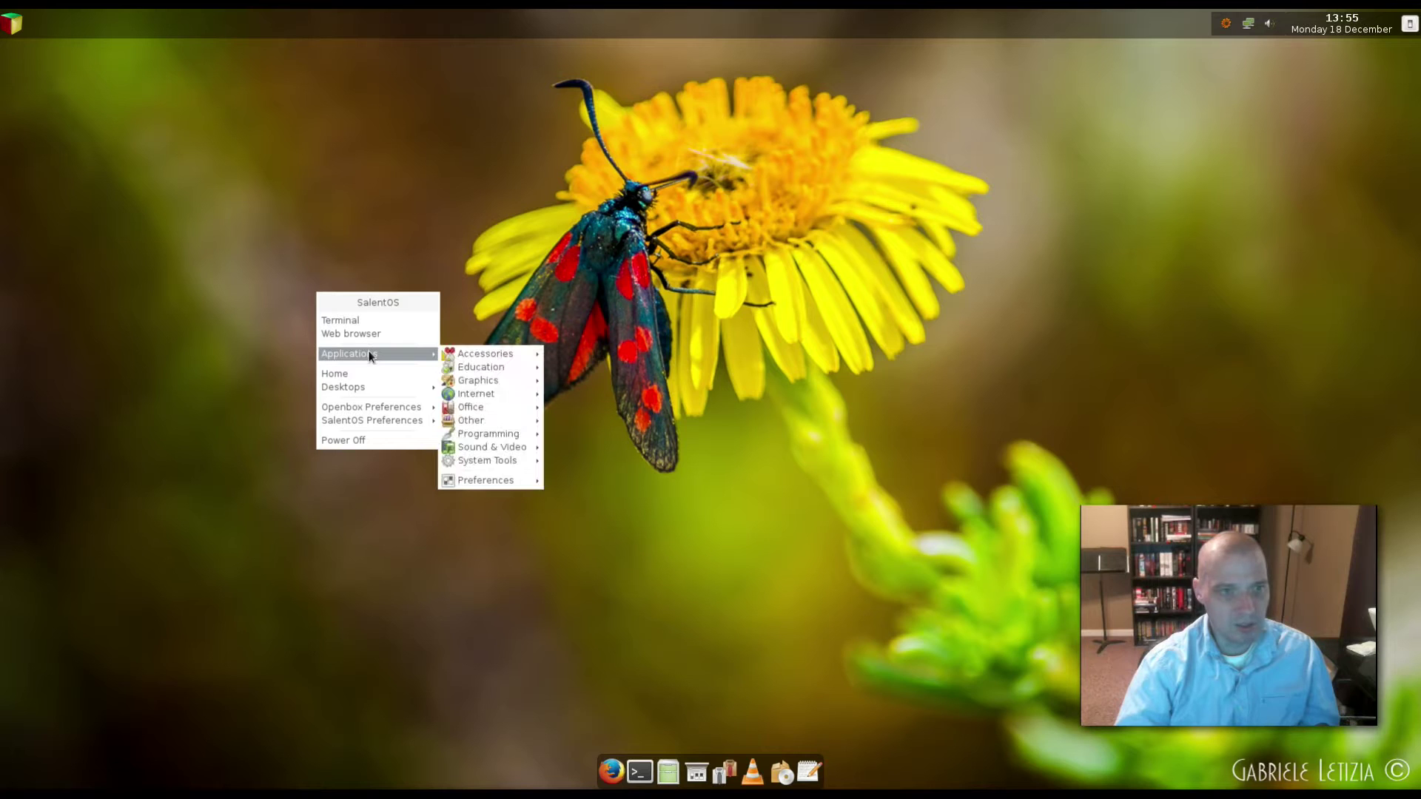
mouse_move(527, 353)
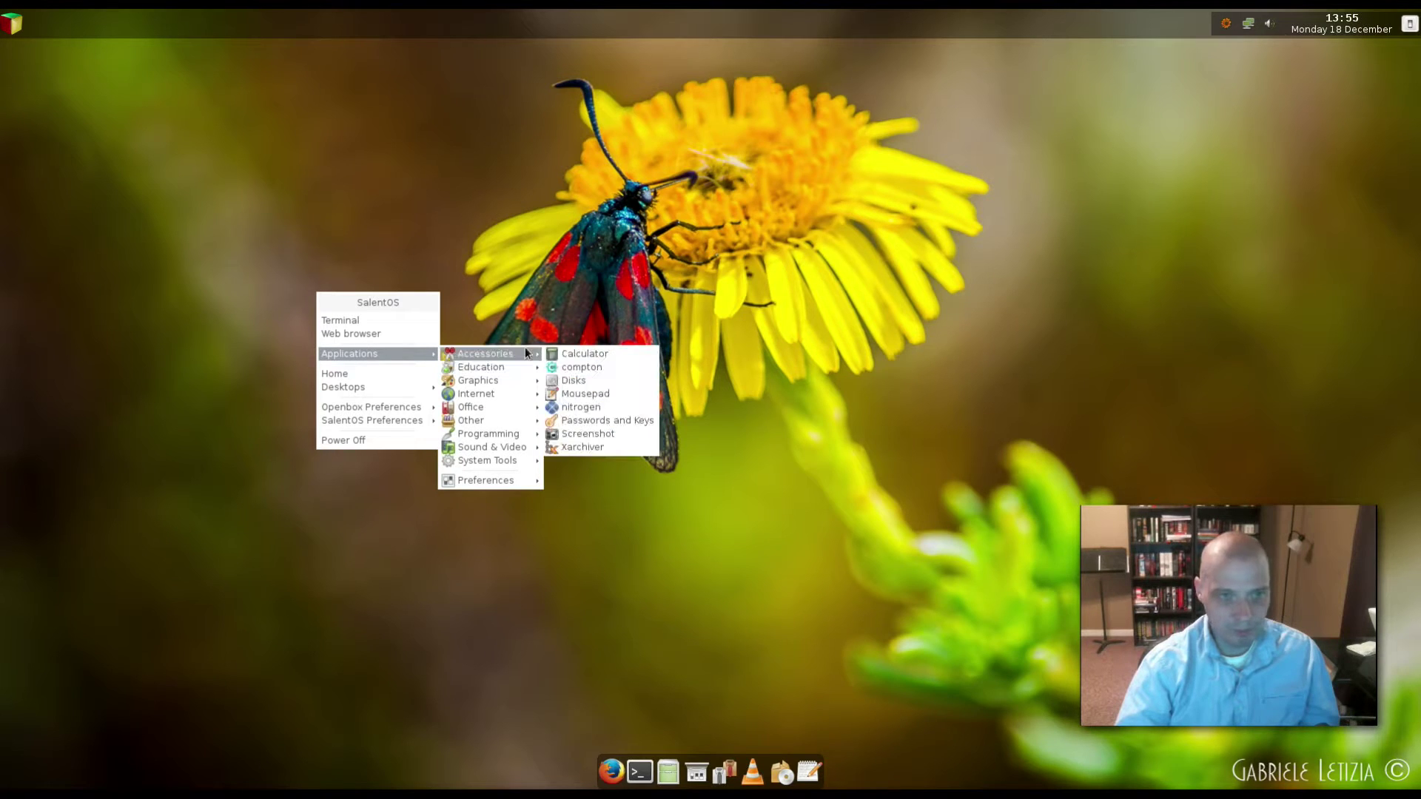
click(517, 265)
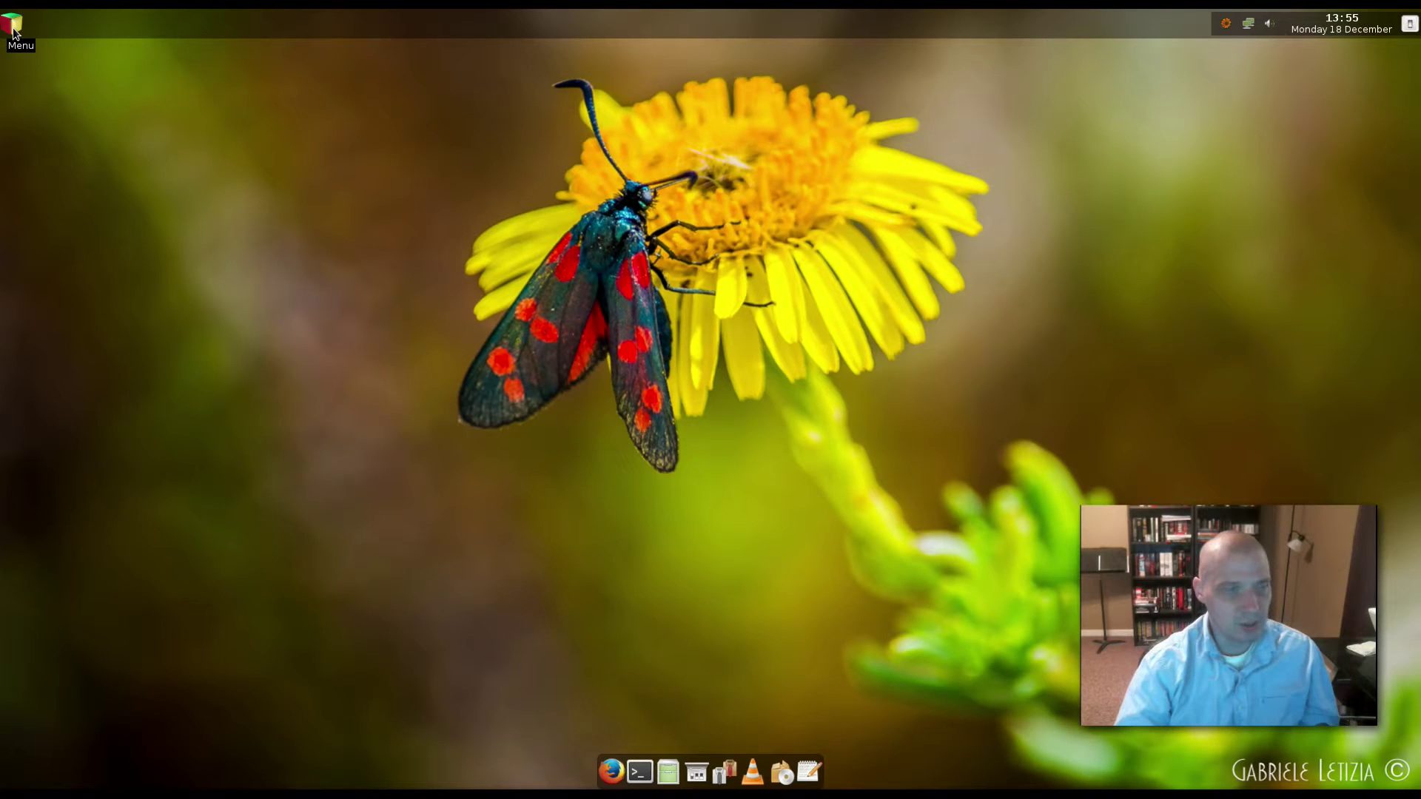
click(12, 27)
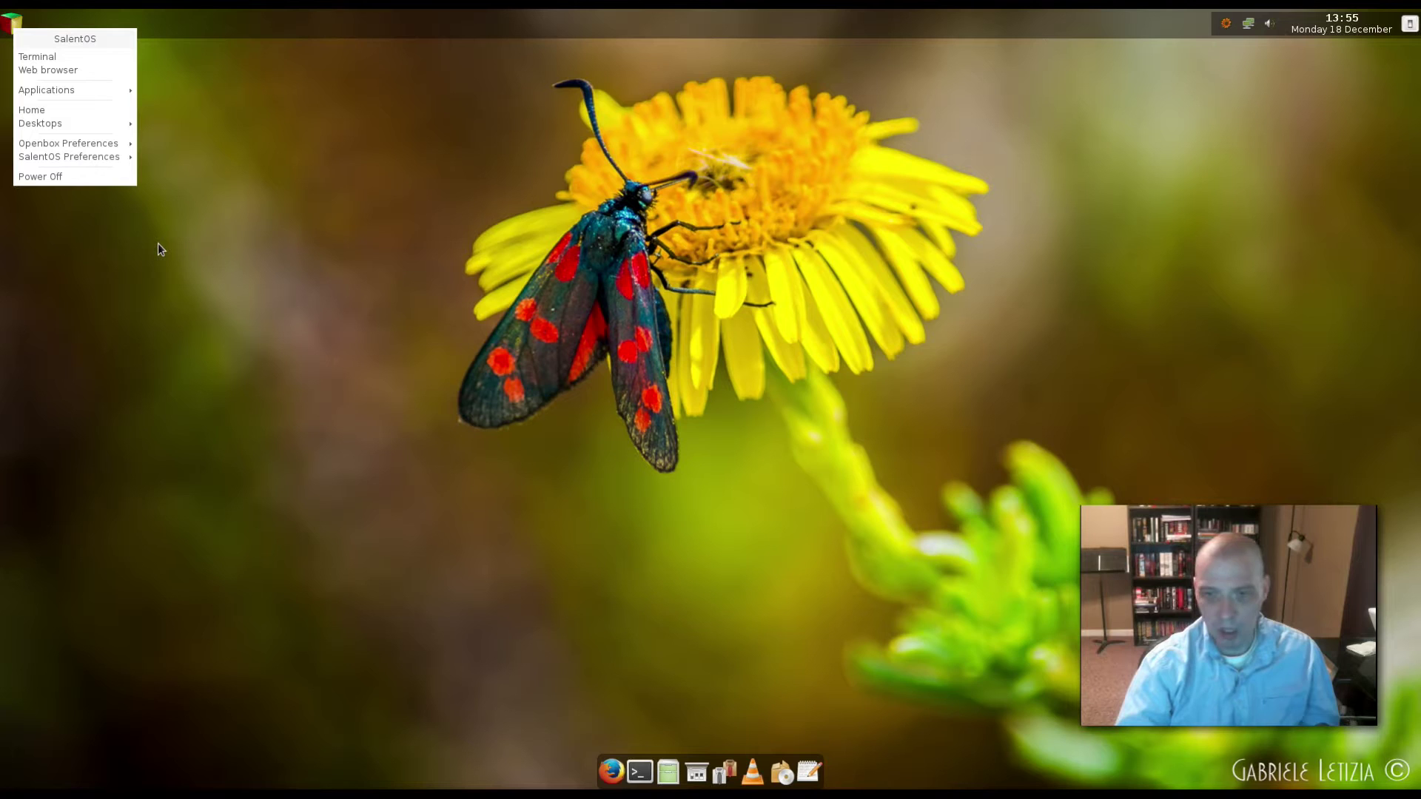
click(11, 25)
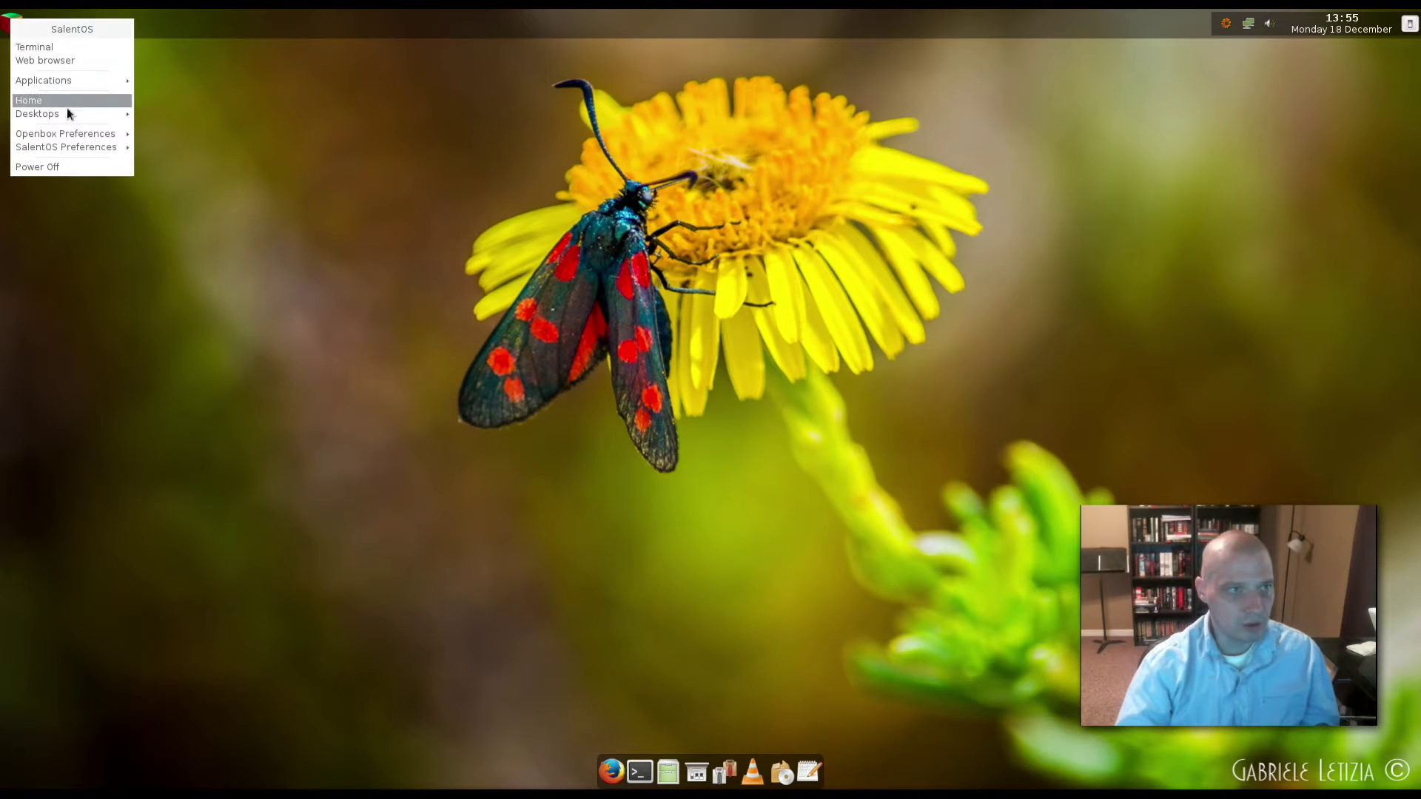
right_click(228, 363)
right_click(229, 363)
click(637, 344)
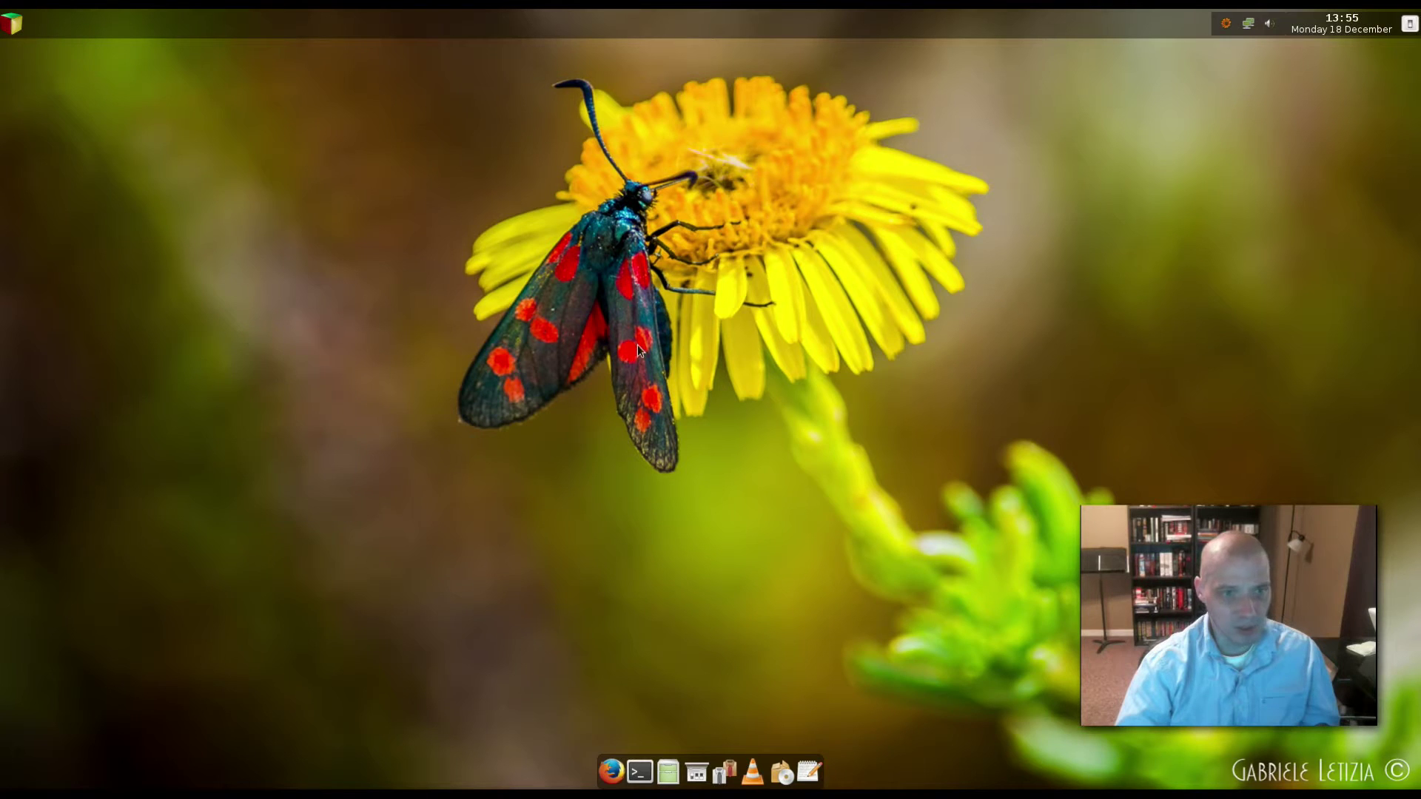
right_click(655, 278)
click(82, 101)
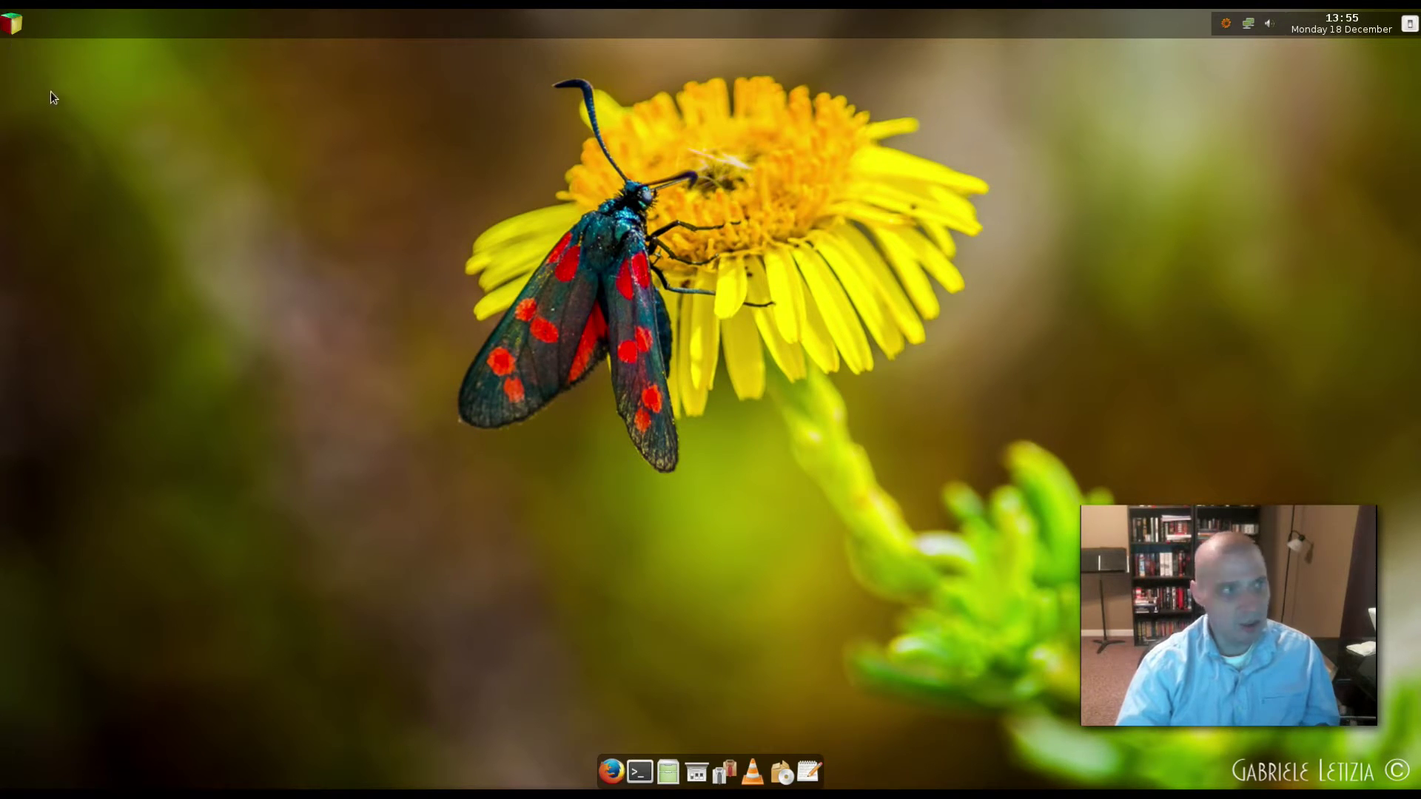
click(17, 23)
click(216, 277)
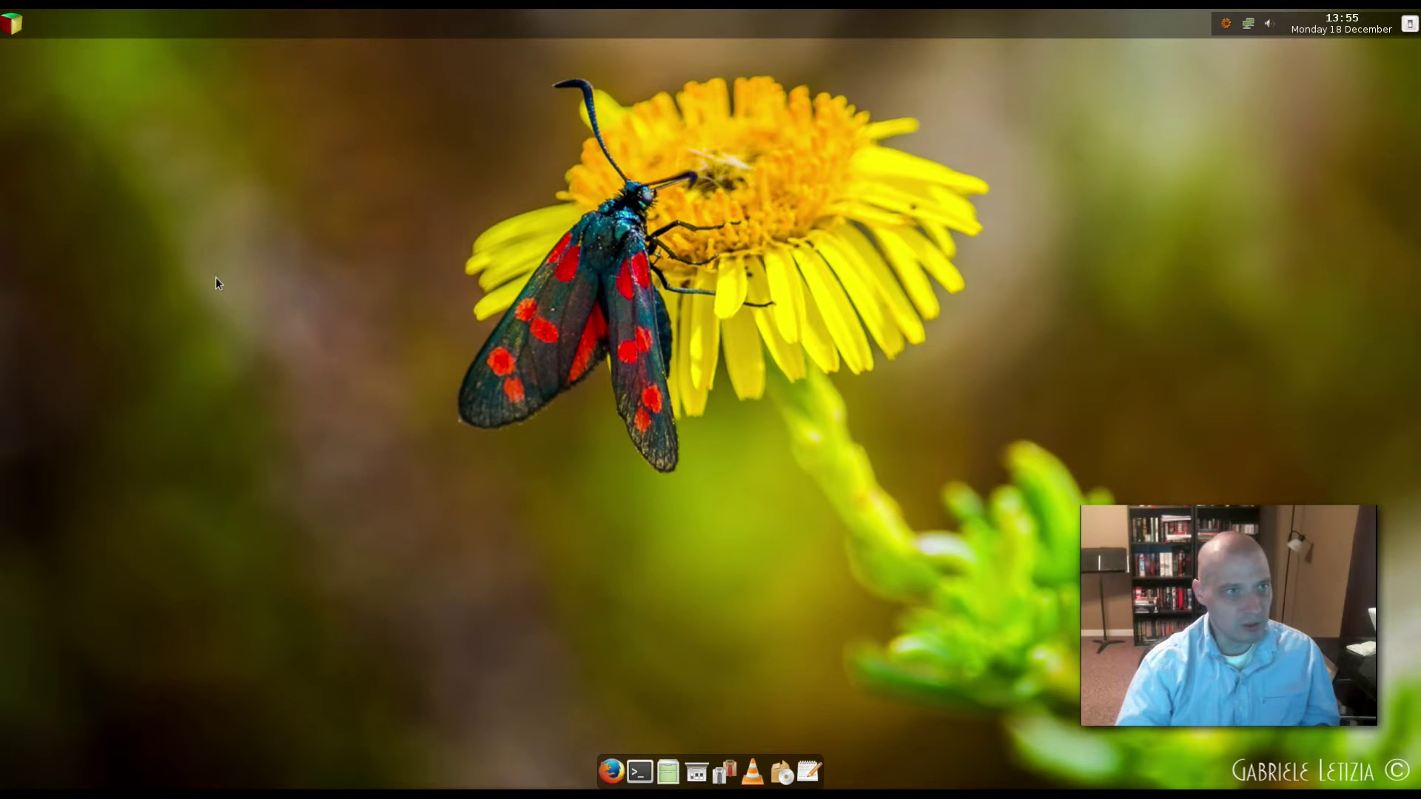
Launch the Mousepad text editor from the Accessories applications, reposition its window and close it.
right_click(330, 348)
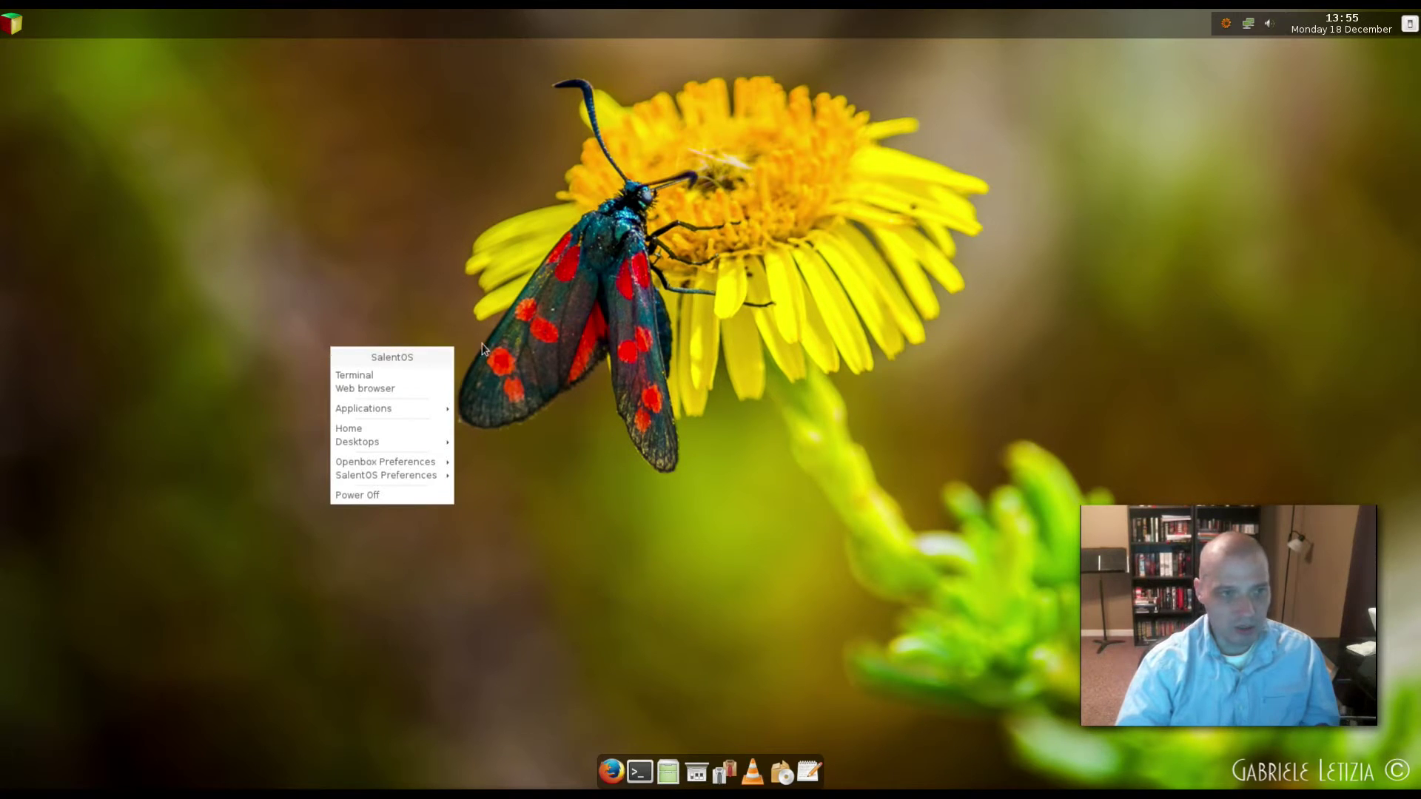
mouse_move(418, 414)
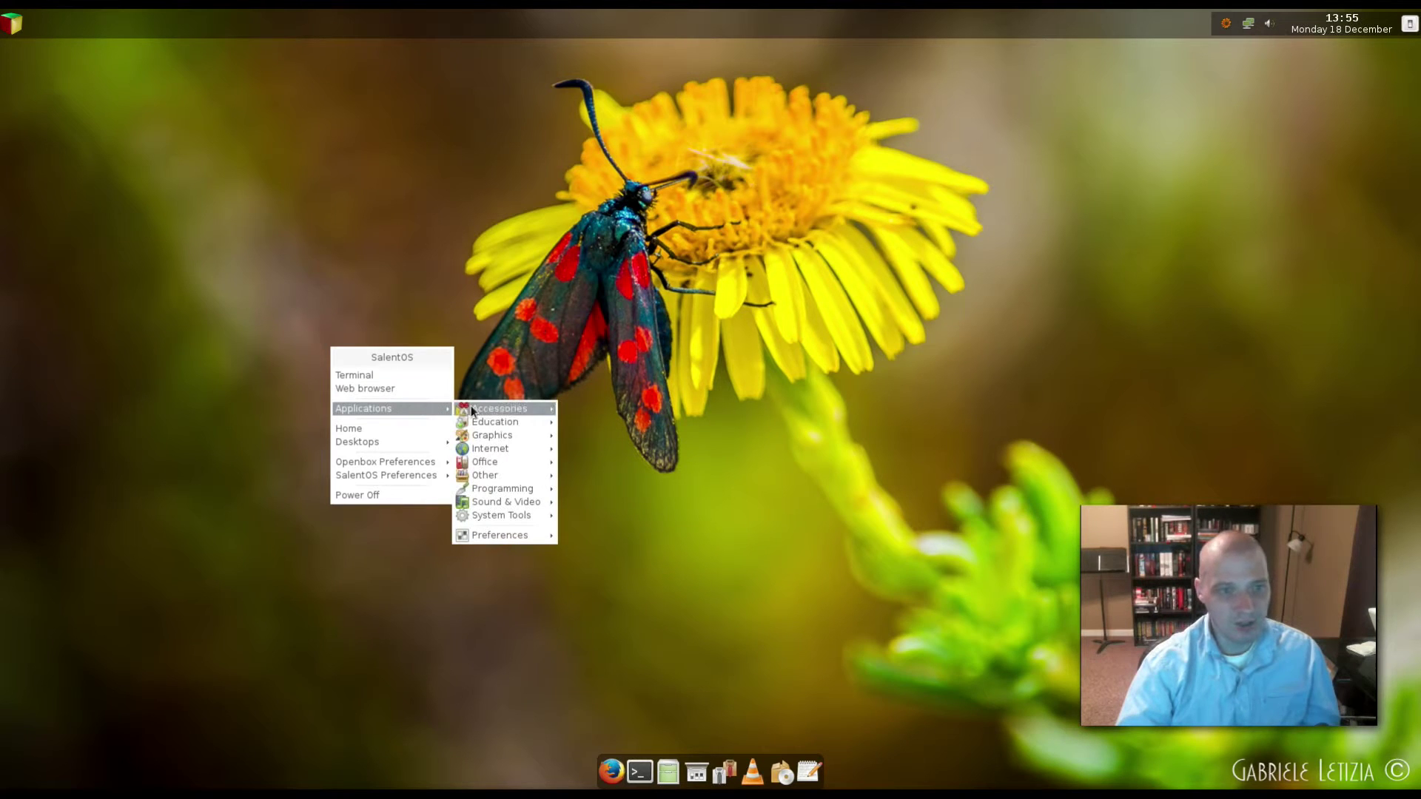
mouse_move(489, 407)
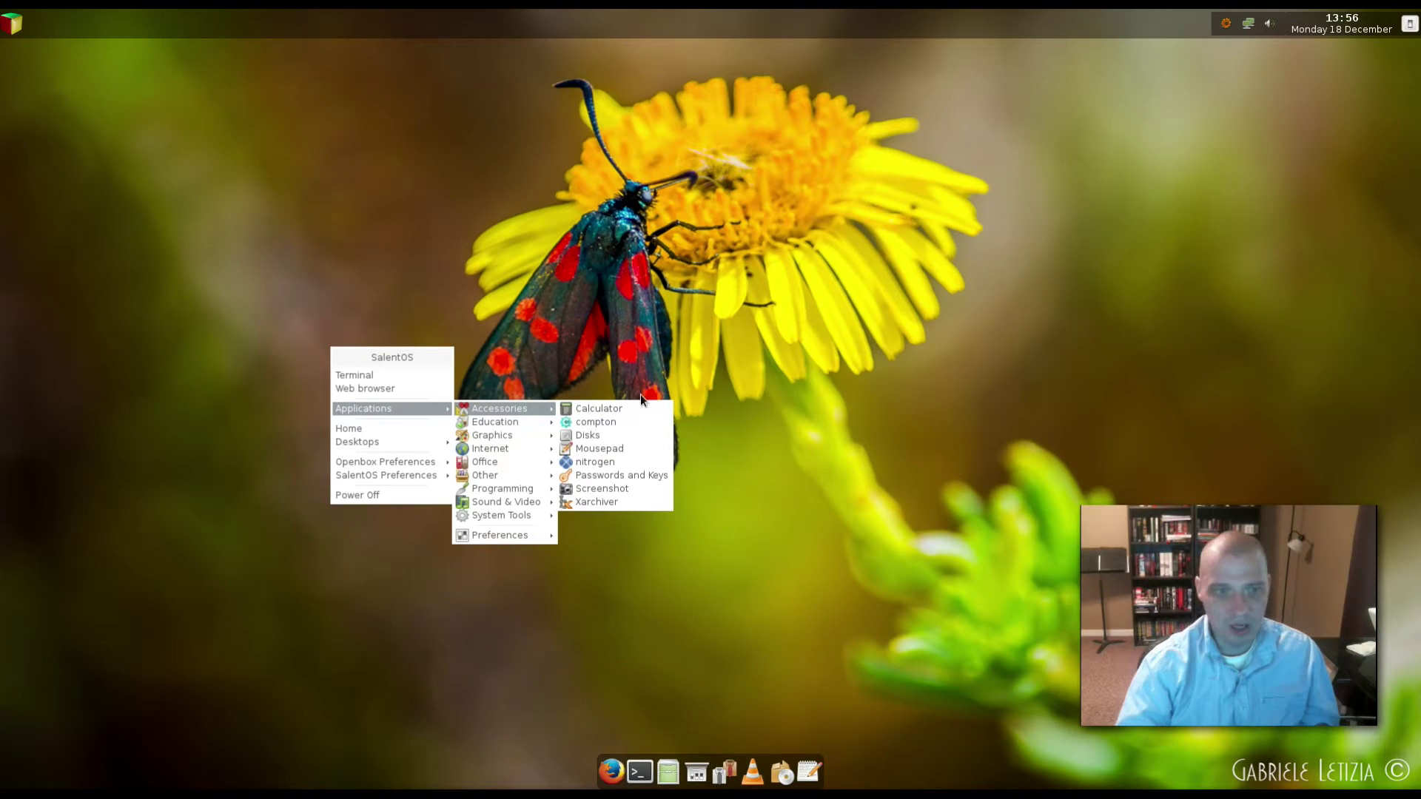
click(632, 445)
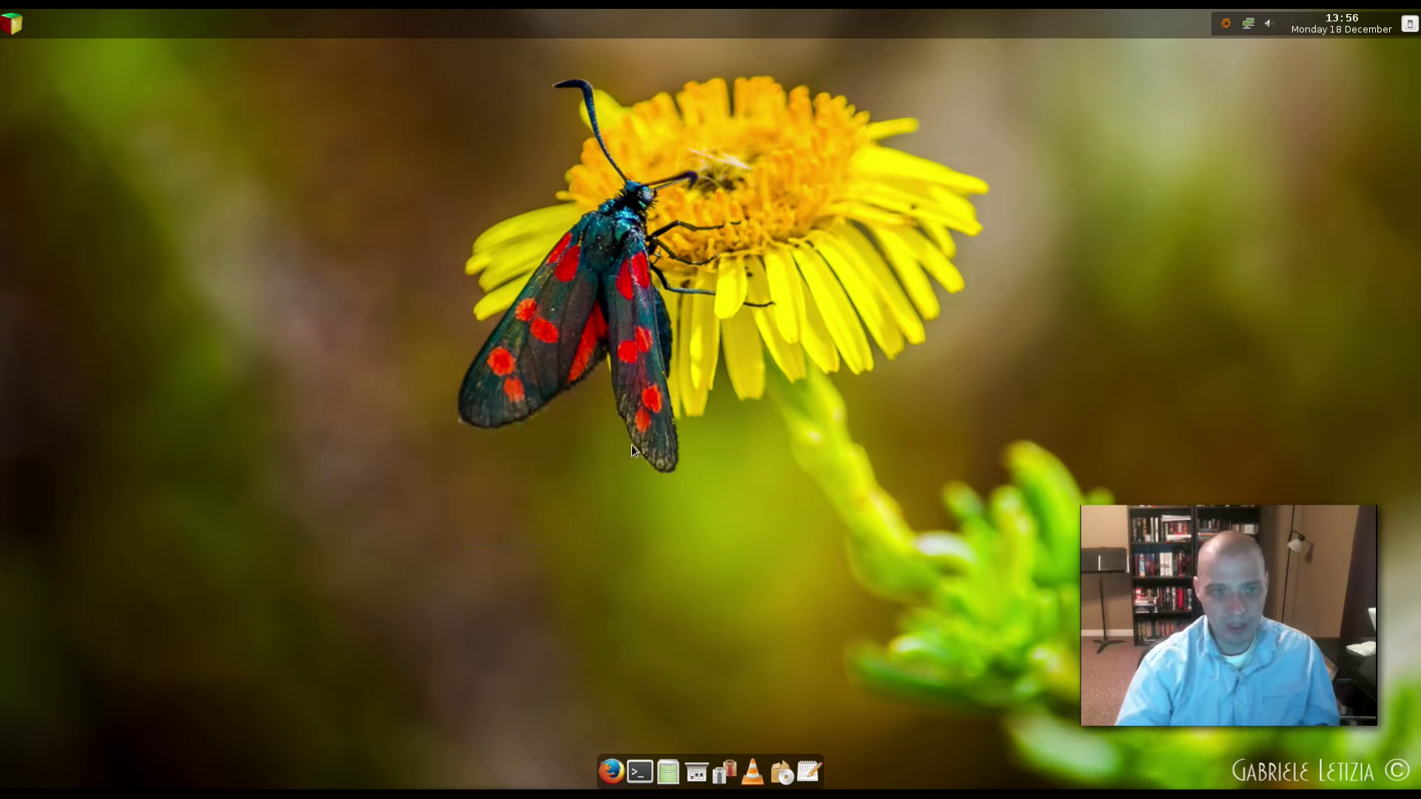
drag(860, 219, 642, 243)
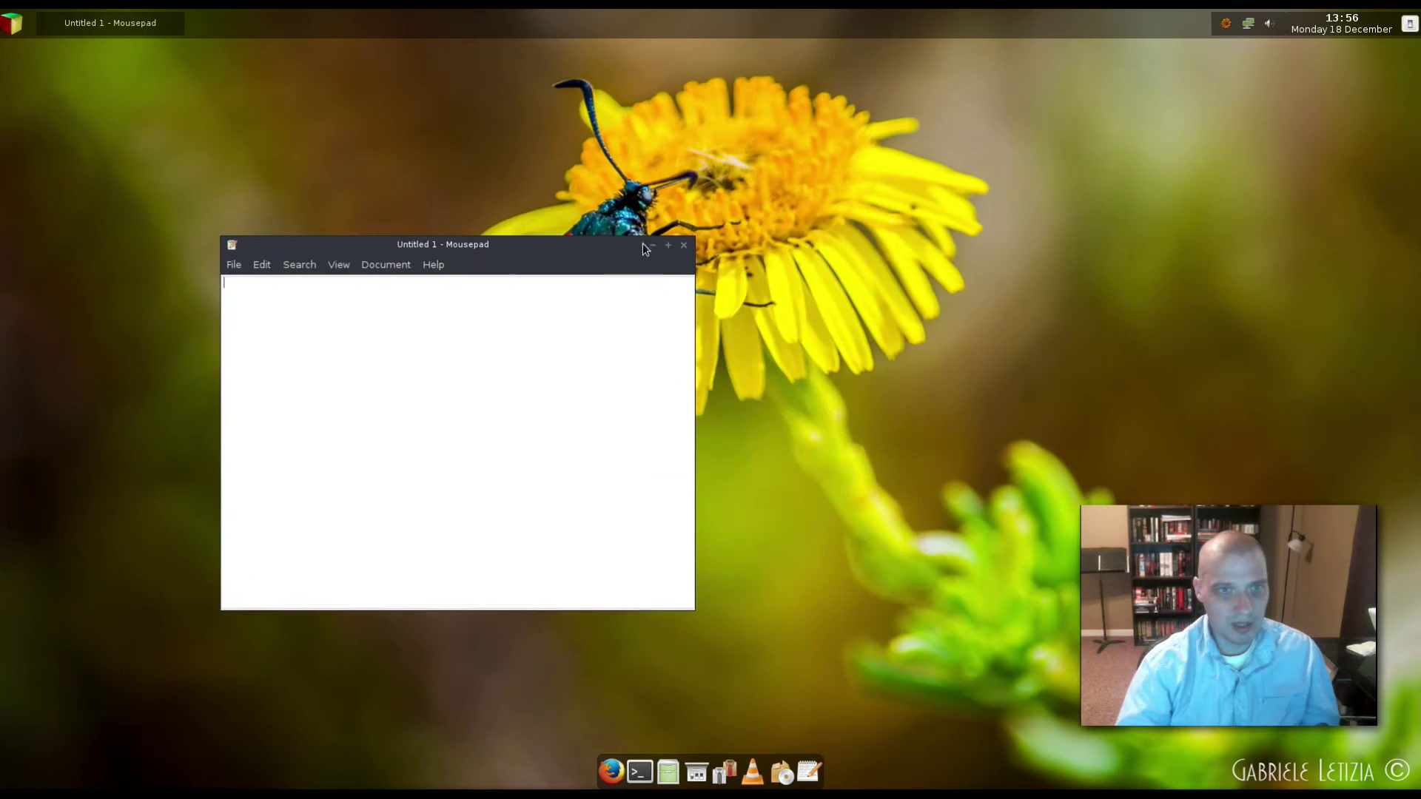
click(682, 242)
Launch the nitrogen wallpaper manager from the Accessories applications, then reposition and enlarge its window.
right_click(339, 283)
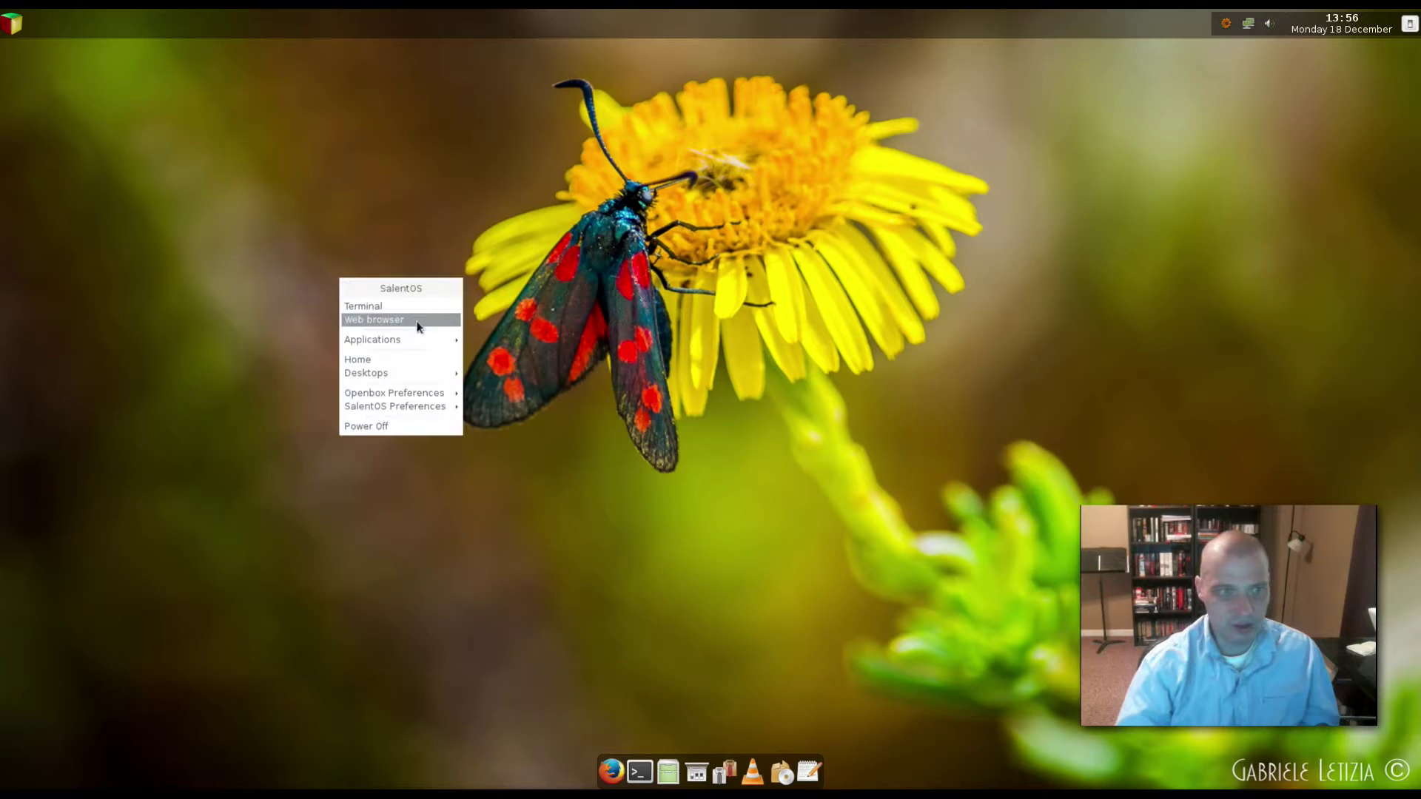
mouse_move(411, 340)
mouse_move(557, 357)
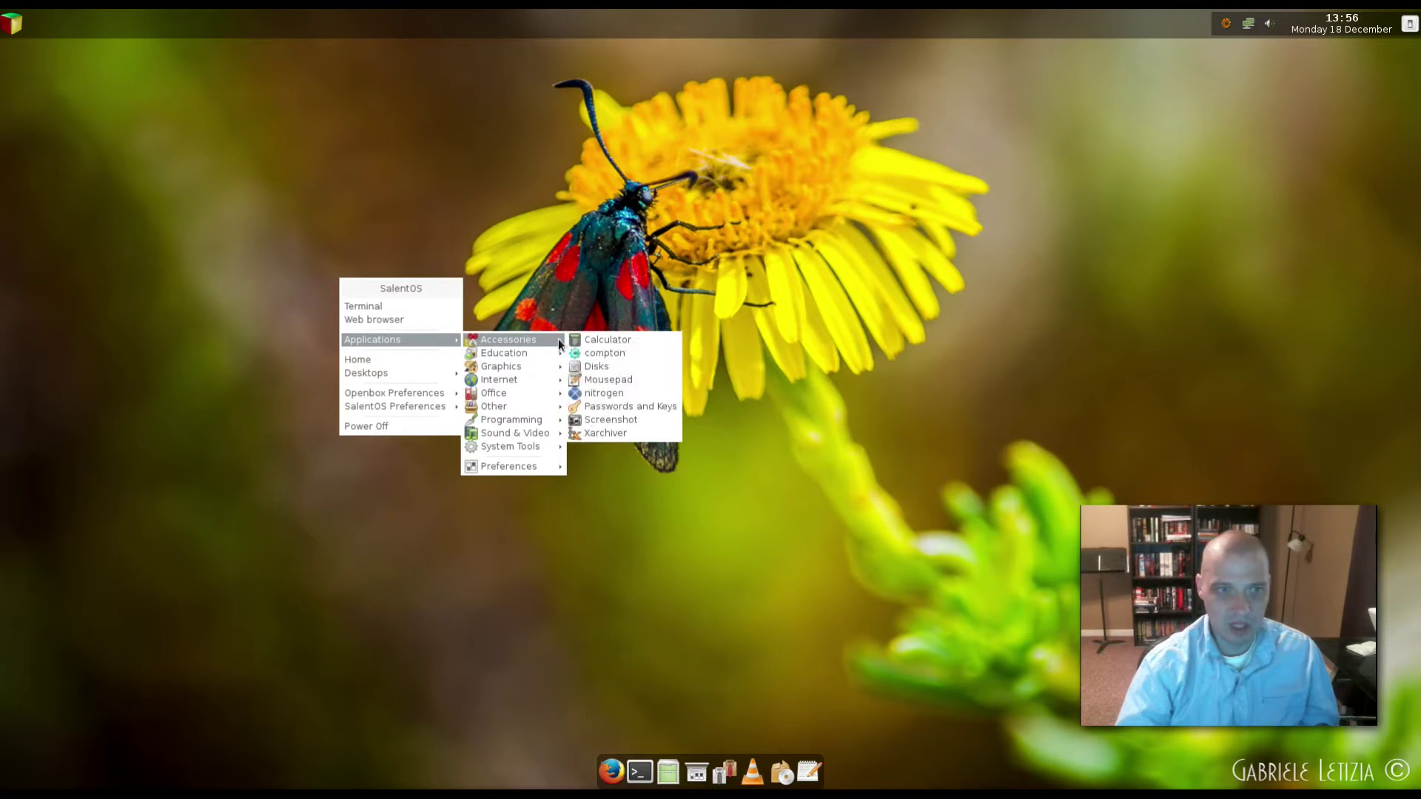
click(650, 395)
drag(273, 52, 516, 289)
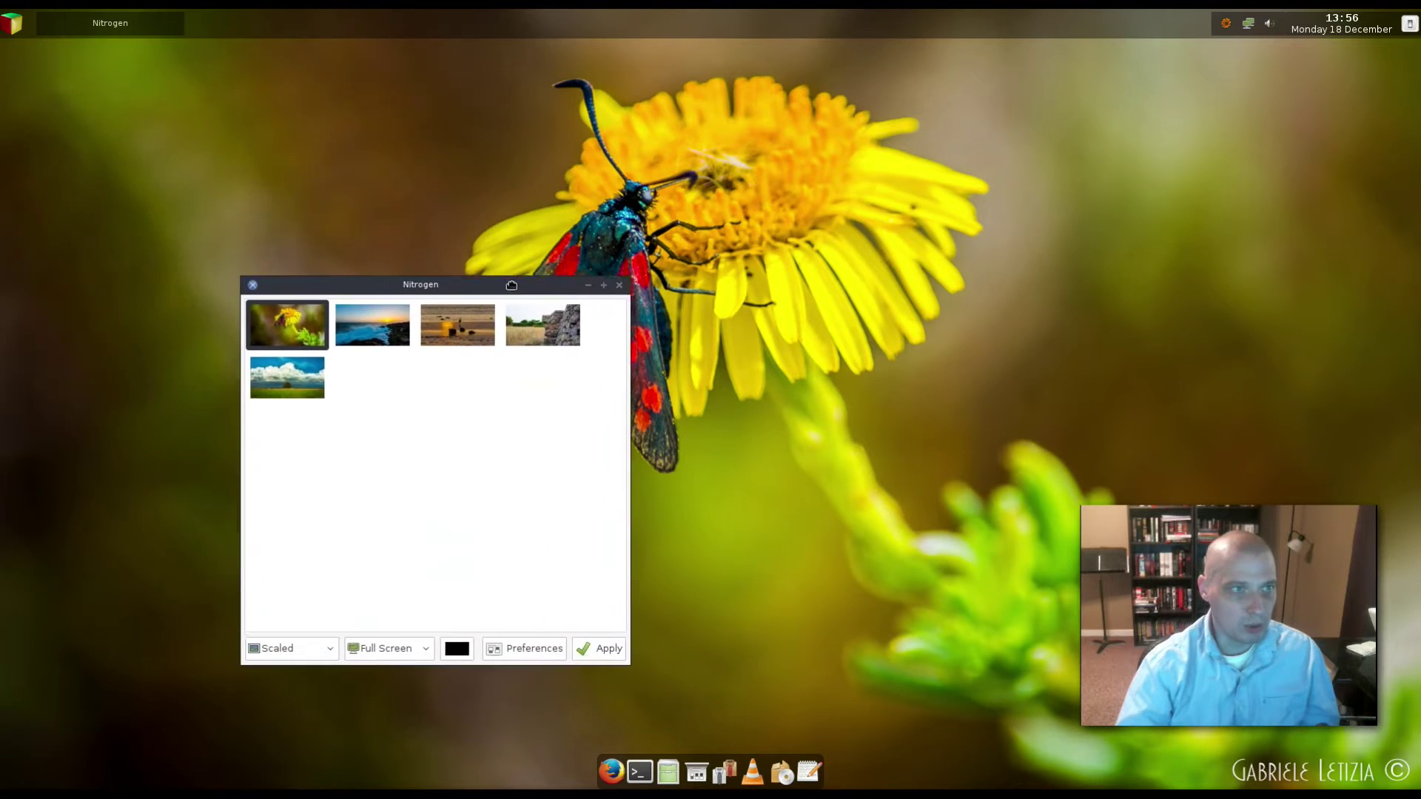
drag(629, 282, 725, 219)
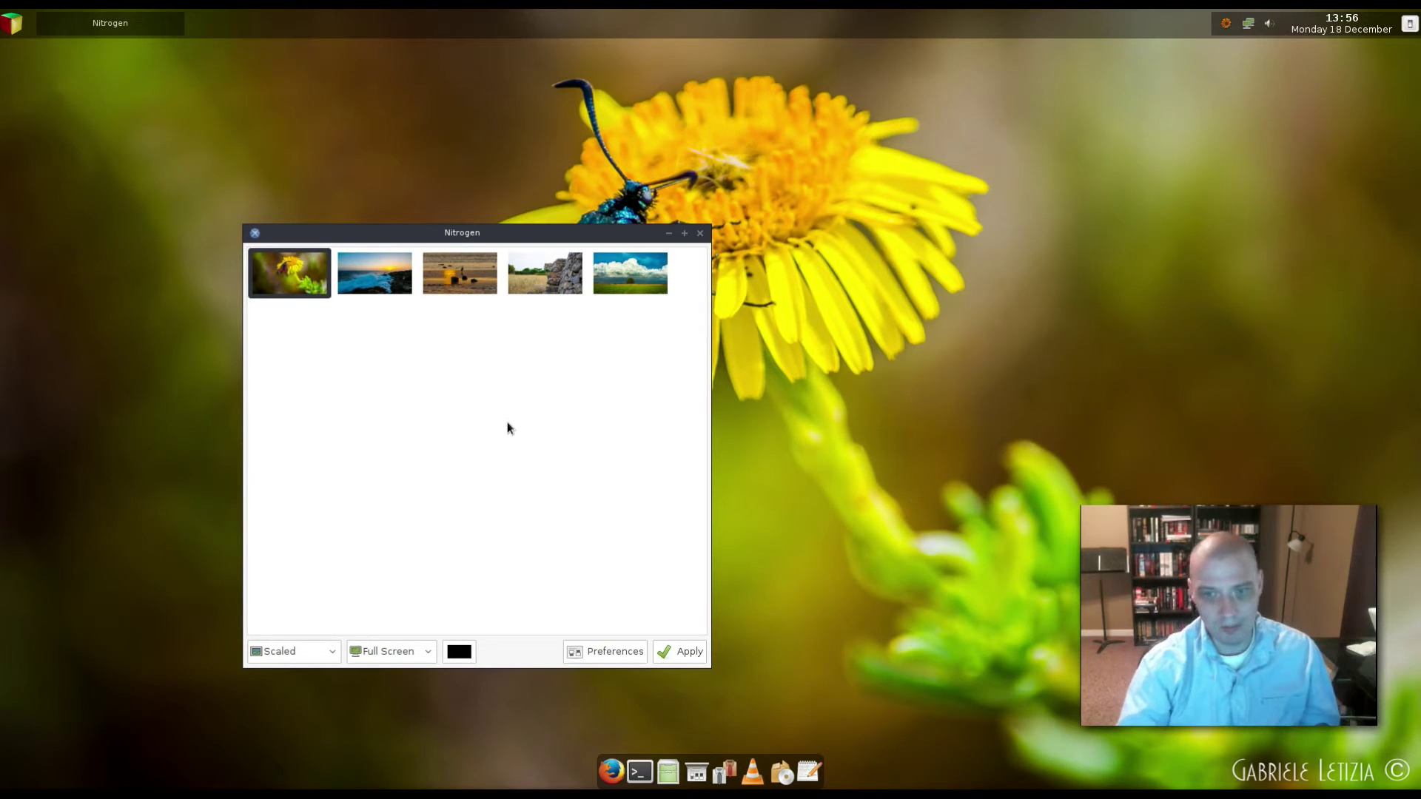
Try out the sea sunset, heron, stone ruins and lone tree wallpapers one after another, moving the wallpaper window aside.
click(373, 283)
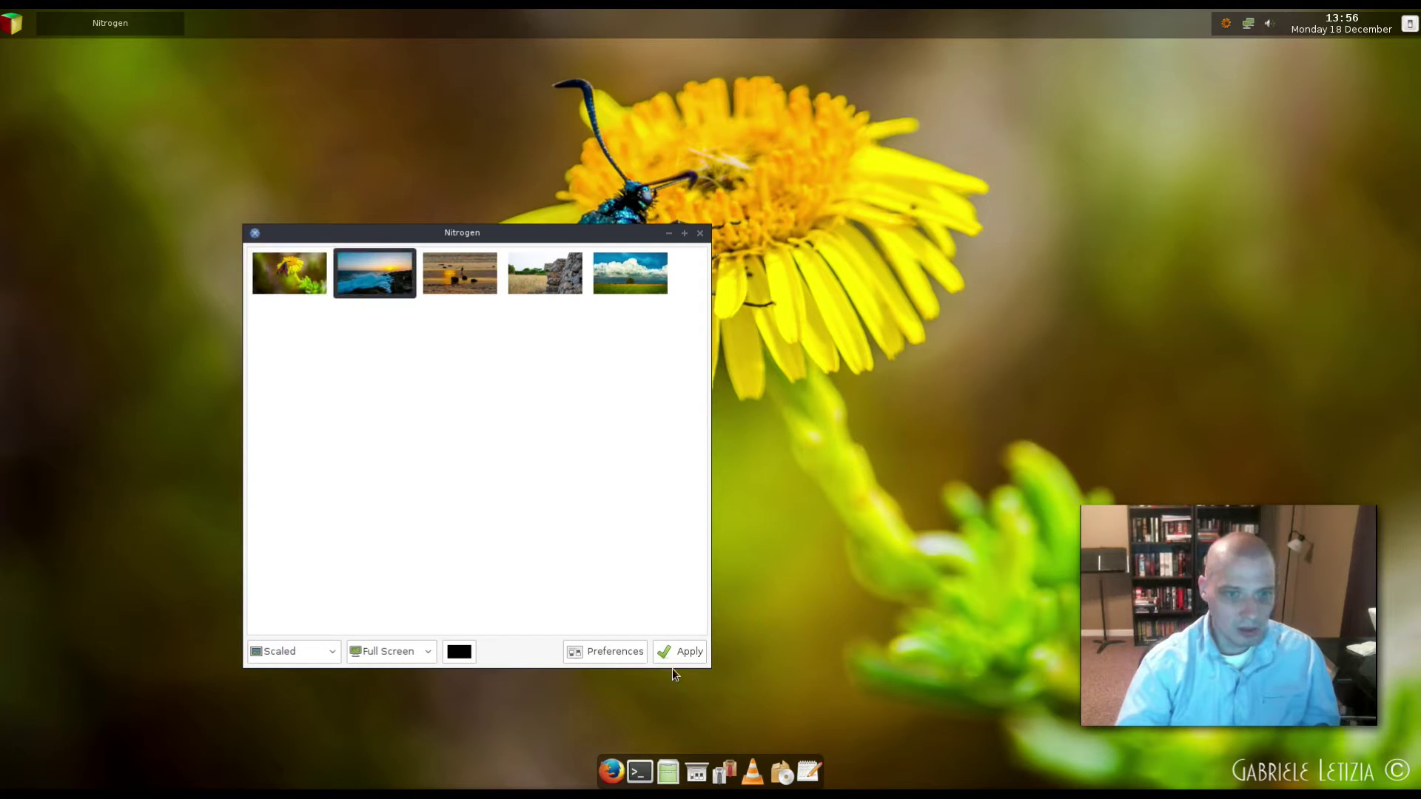
click(680, 652)
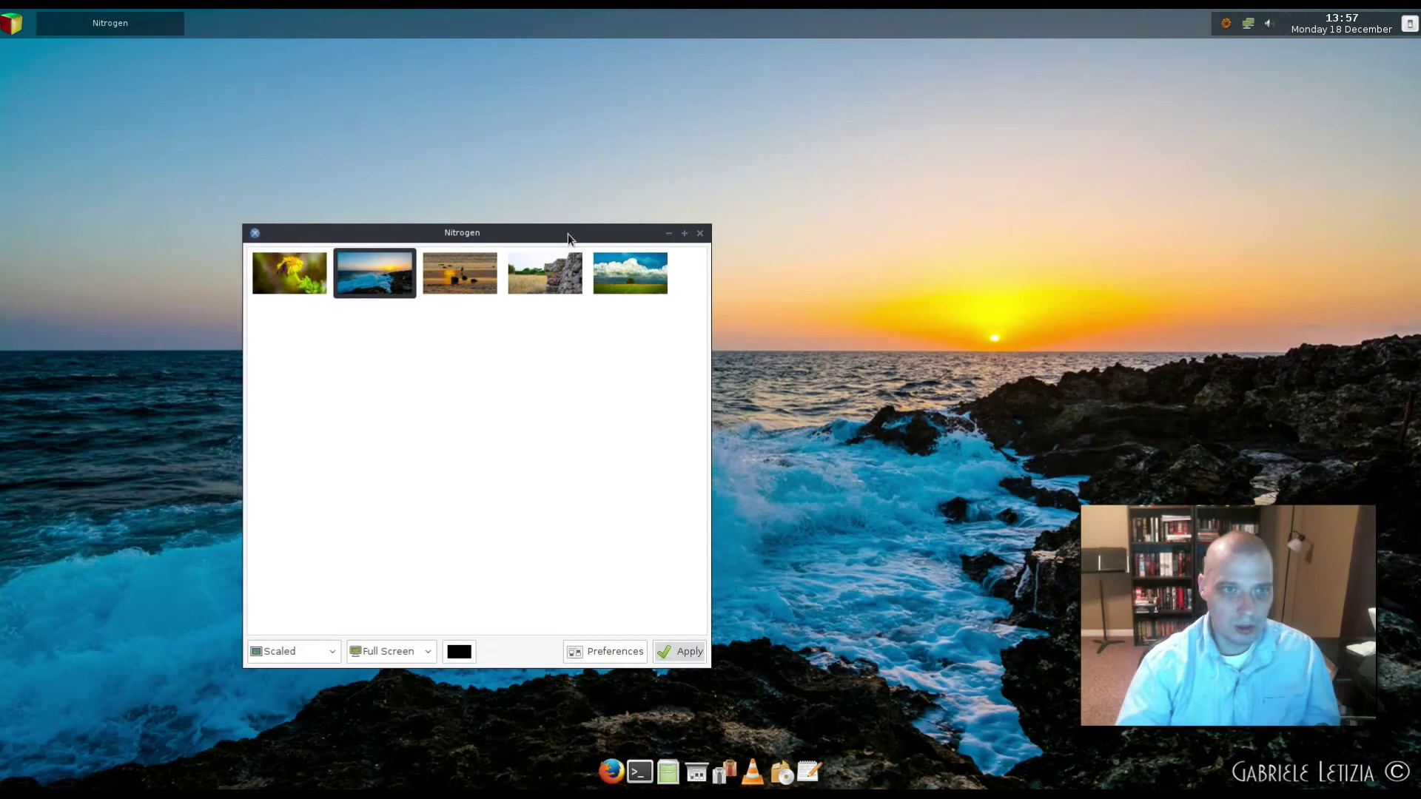
drag(567, 233, 394, 235)
click(292, 285)
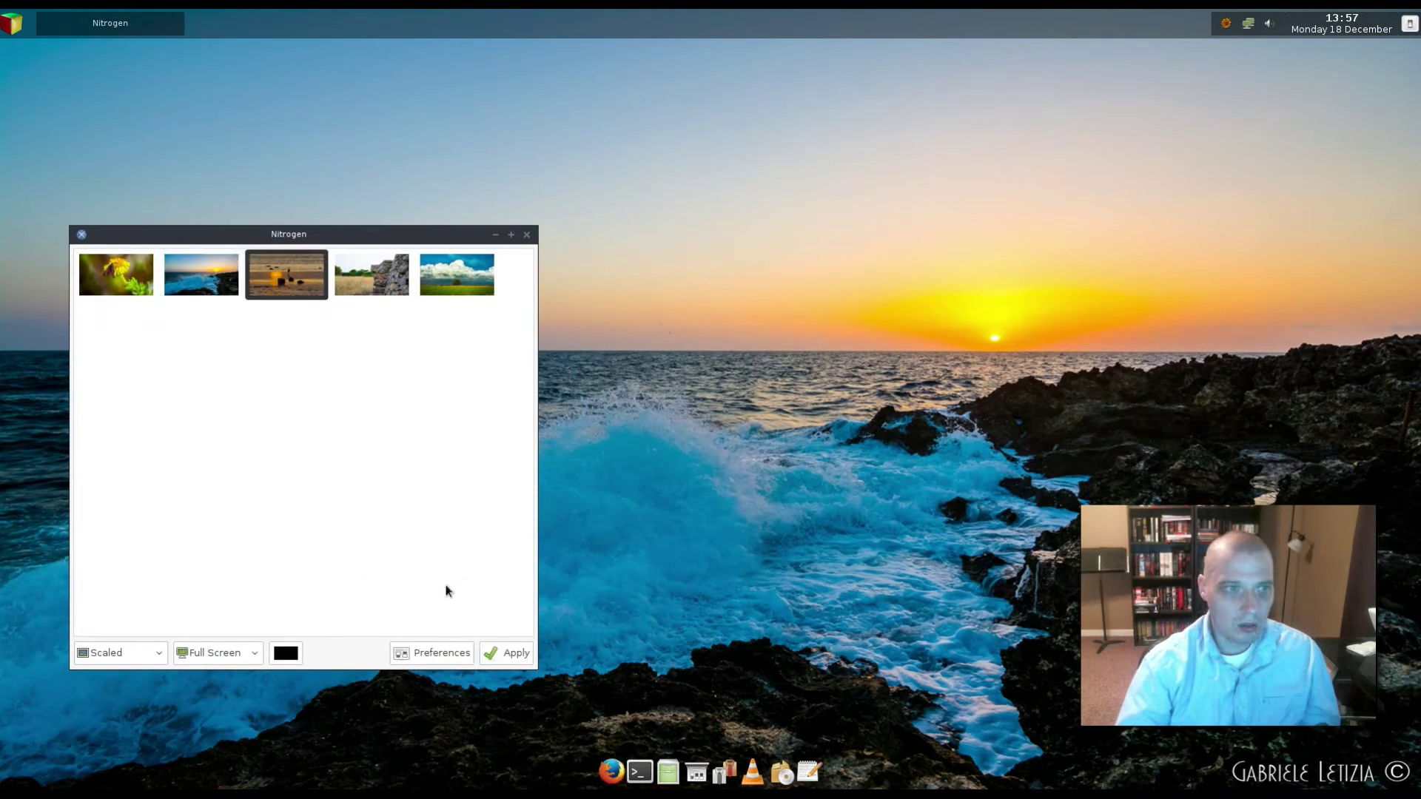
click(515, 653)
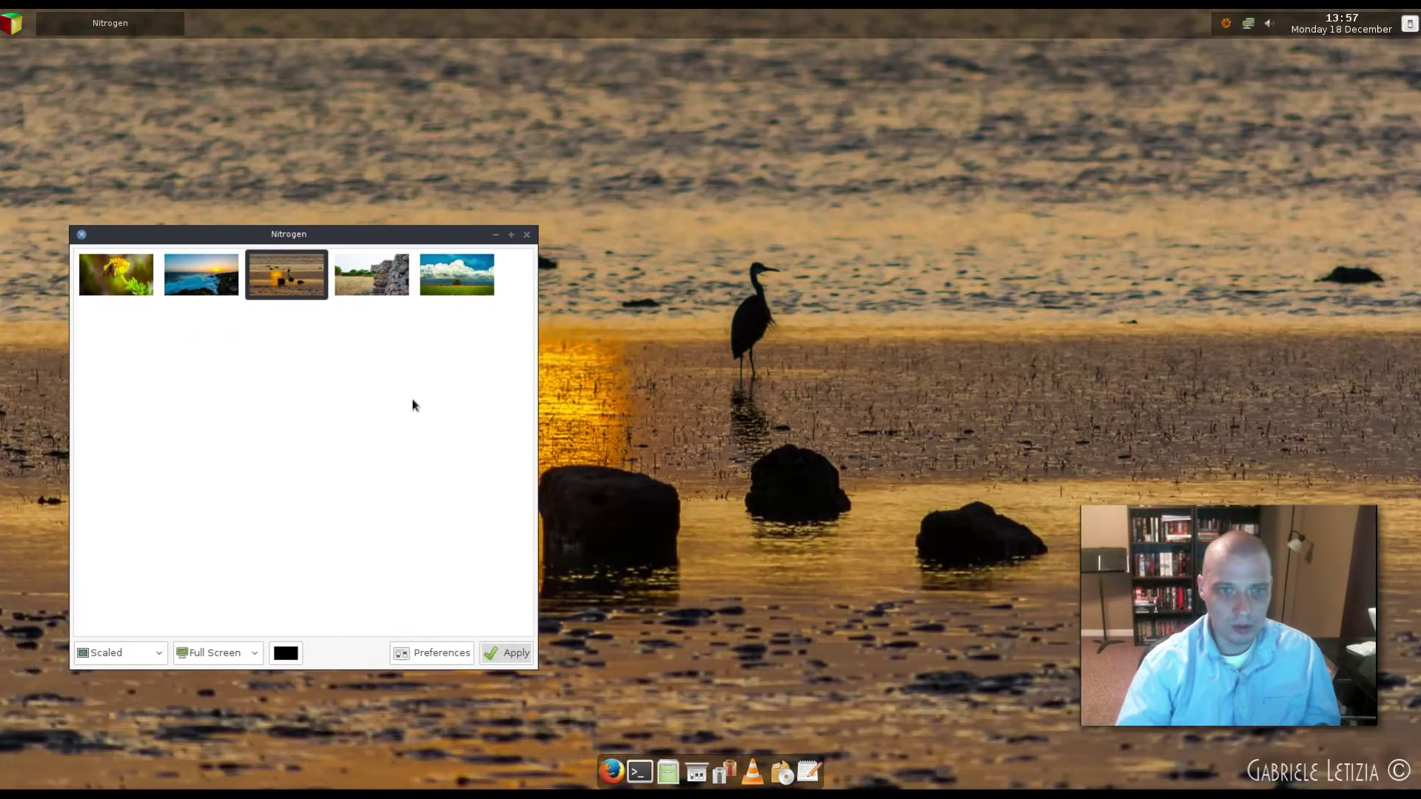
click(371, 291)
click(523, 656)
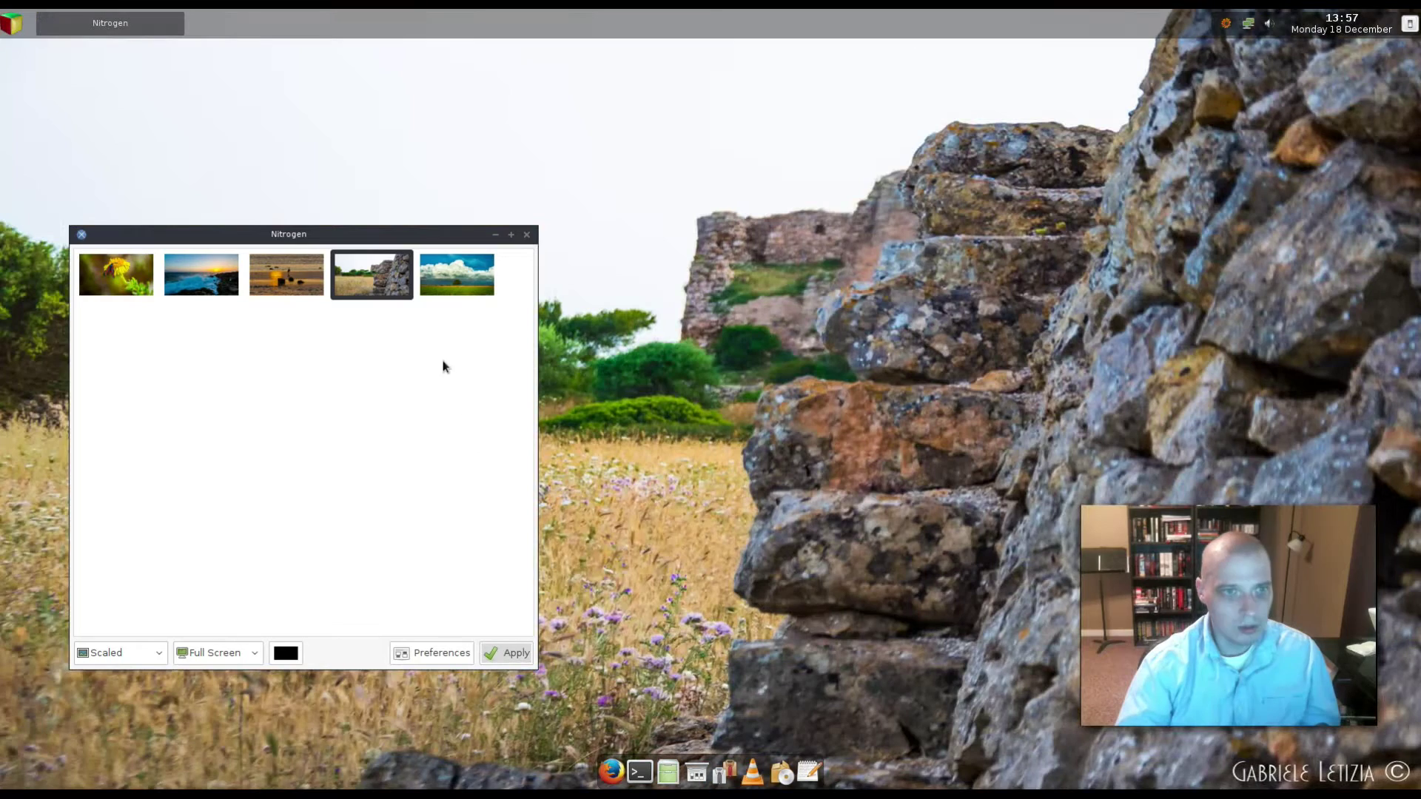
click(471, 288)
click(501, 647)
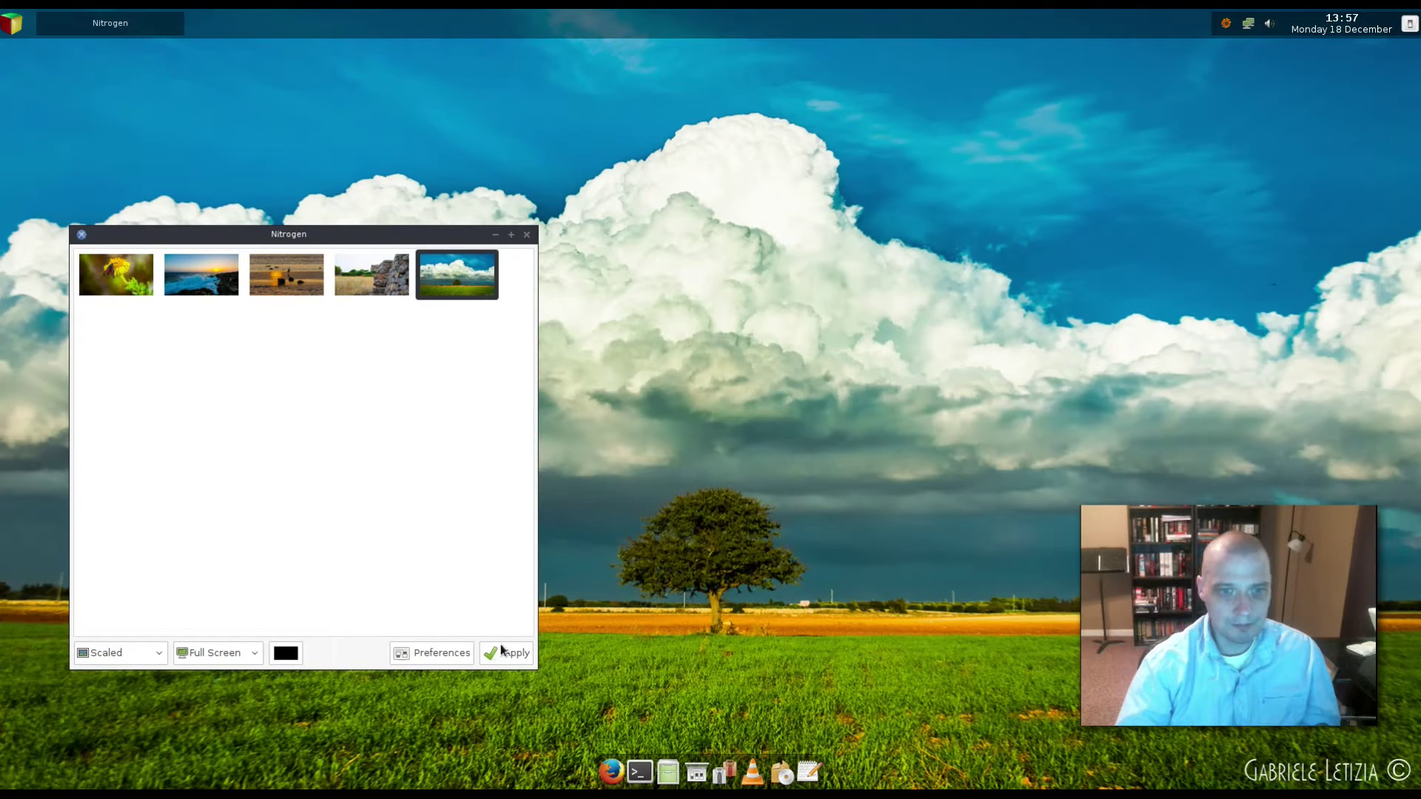
Apply the sea sunset image as the desktop wallpaper and close the wallpaper manager.
click(133, 290)
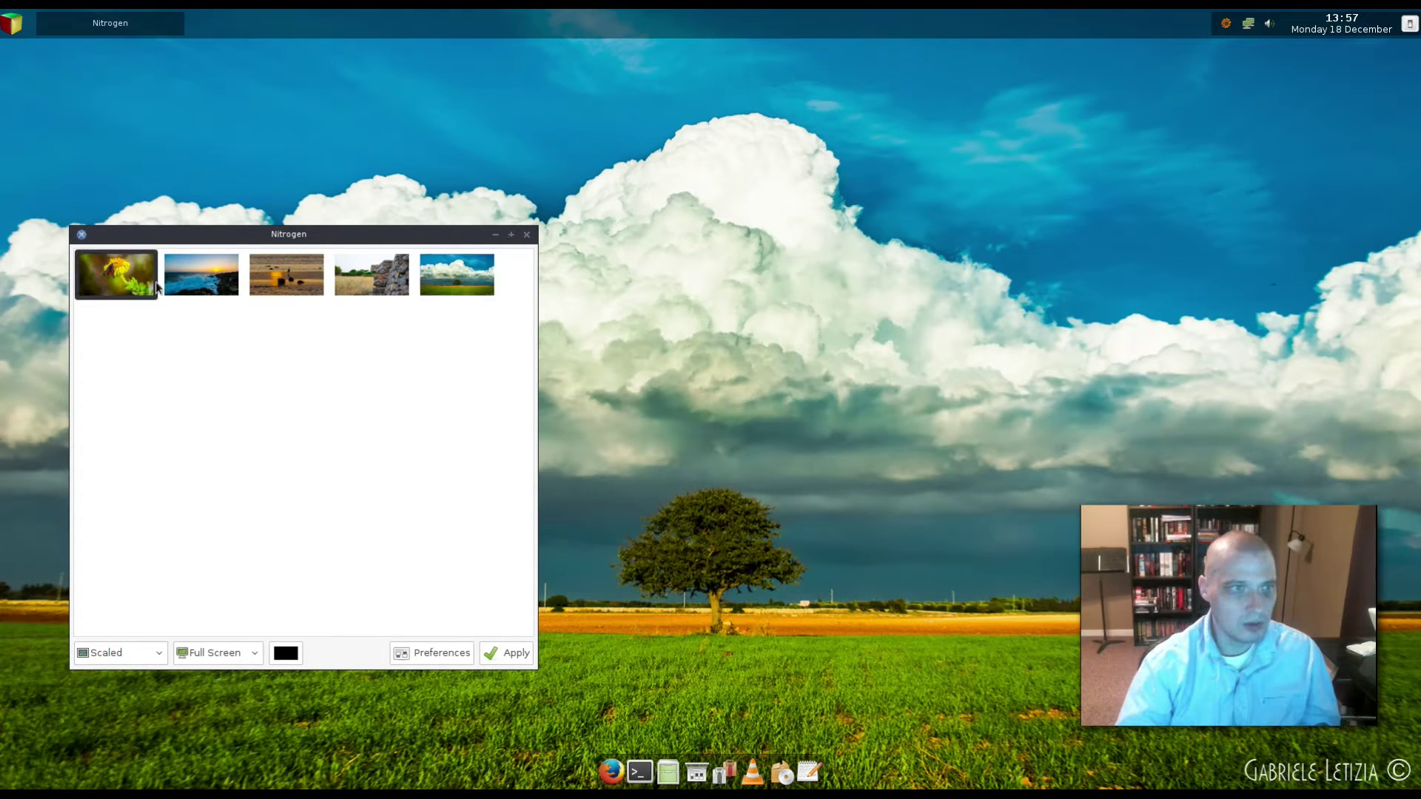
click(185, 287)
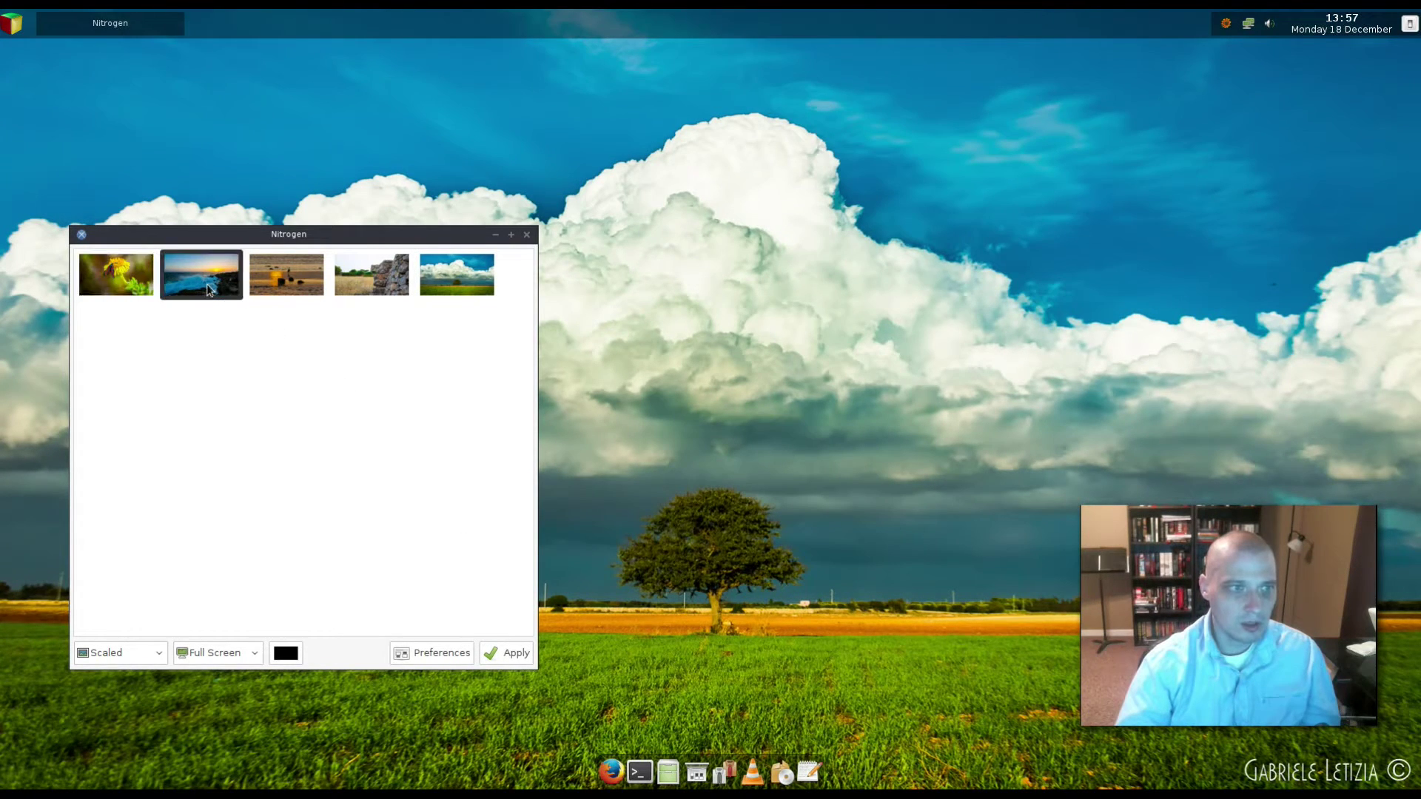
click(494, 655)
click(526, 234)
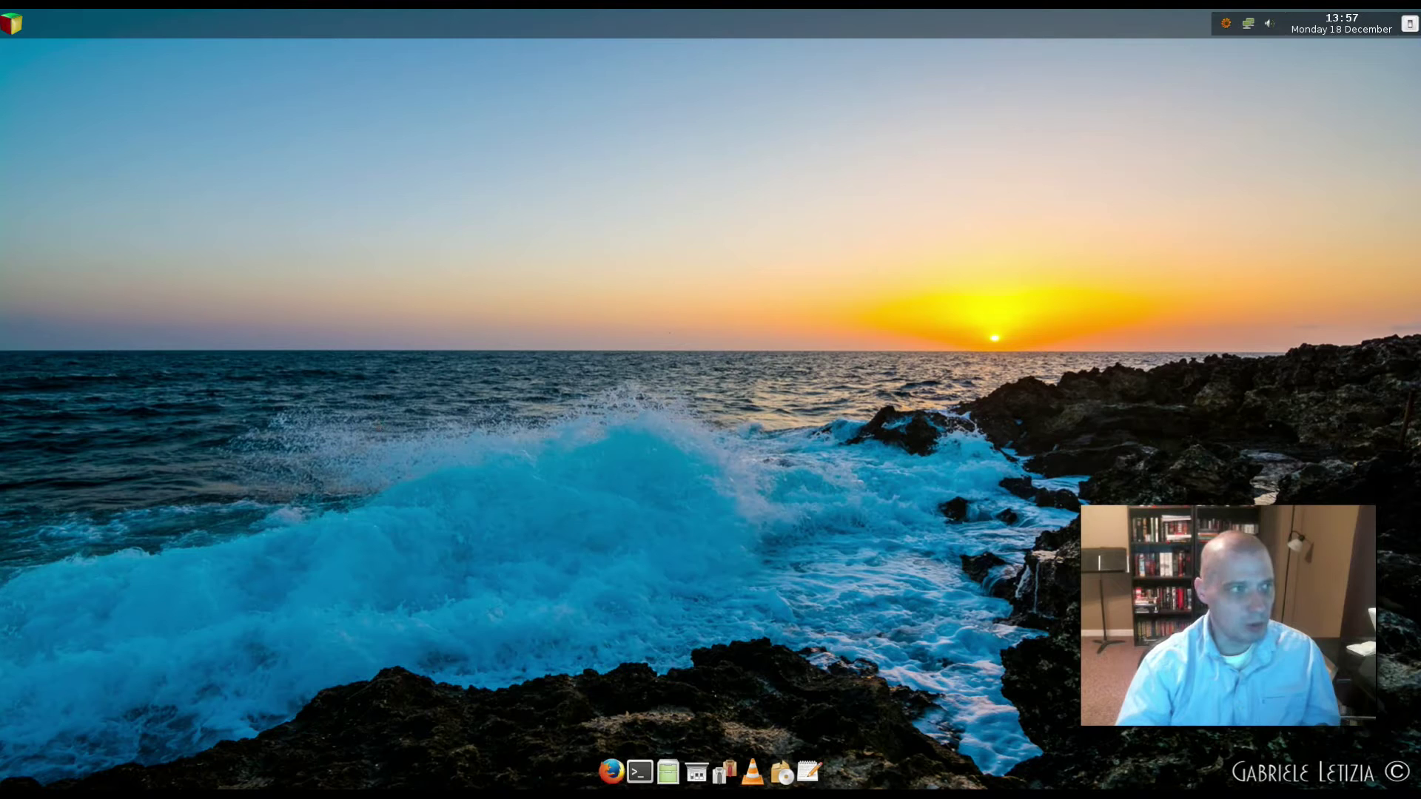
Launch the Mirage image viewer from the Graphics applications, check its version in the About information and close it.
right_click(400, 234)
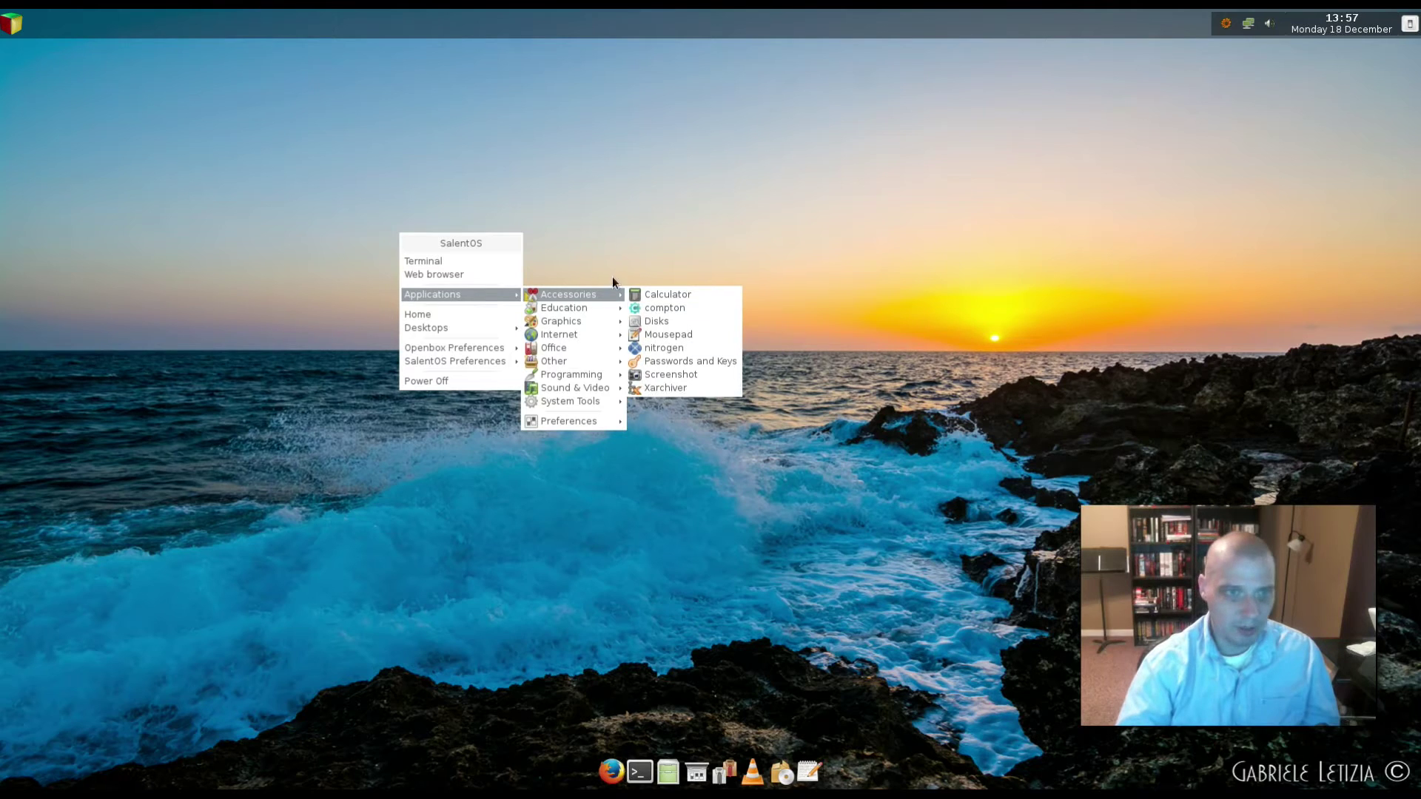
mouse_move(590, 308)
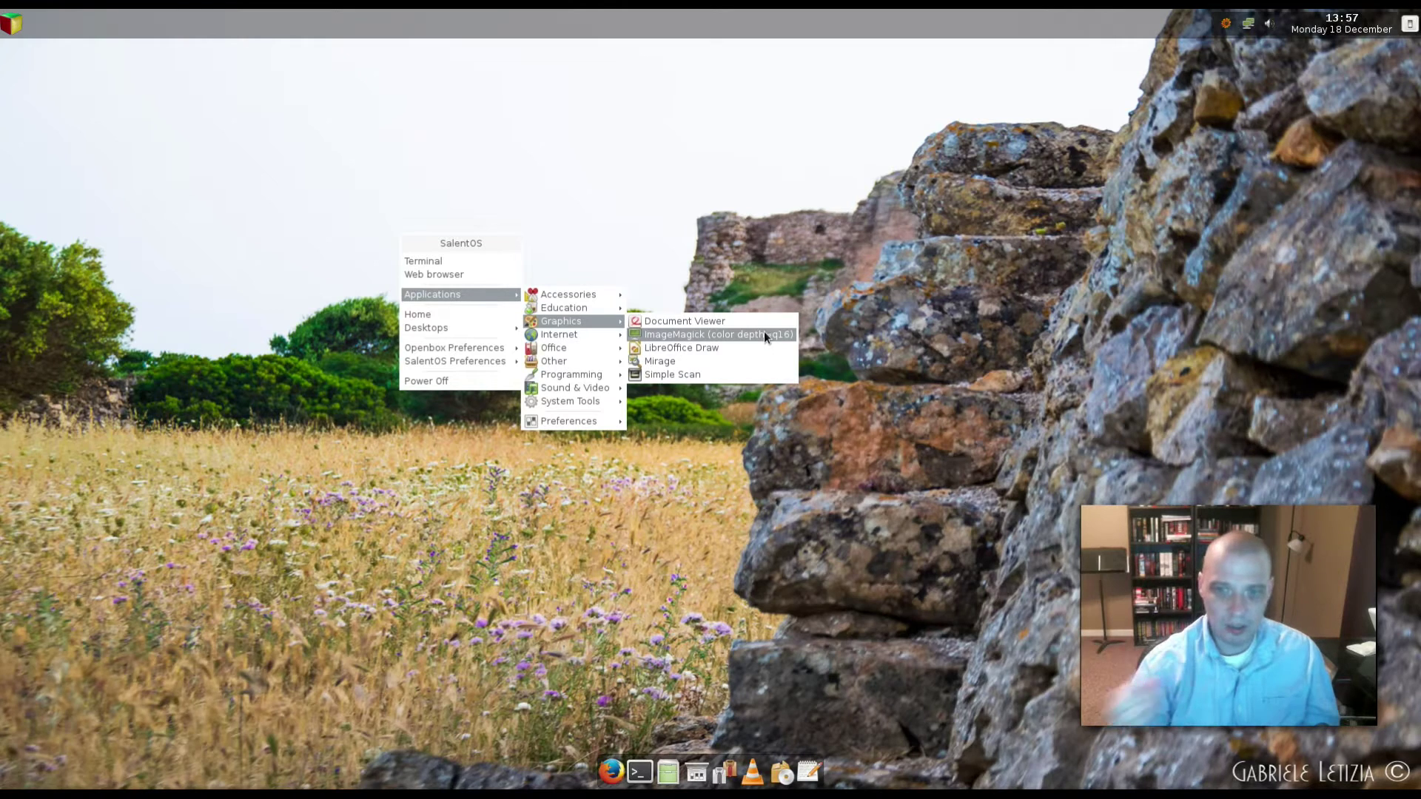
click(692, 361)
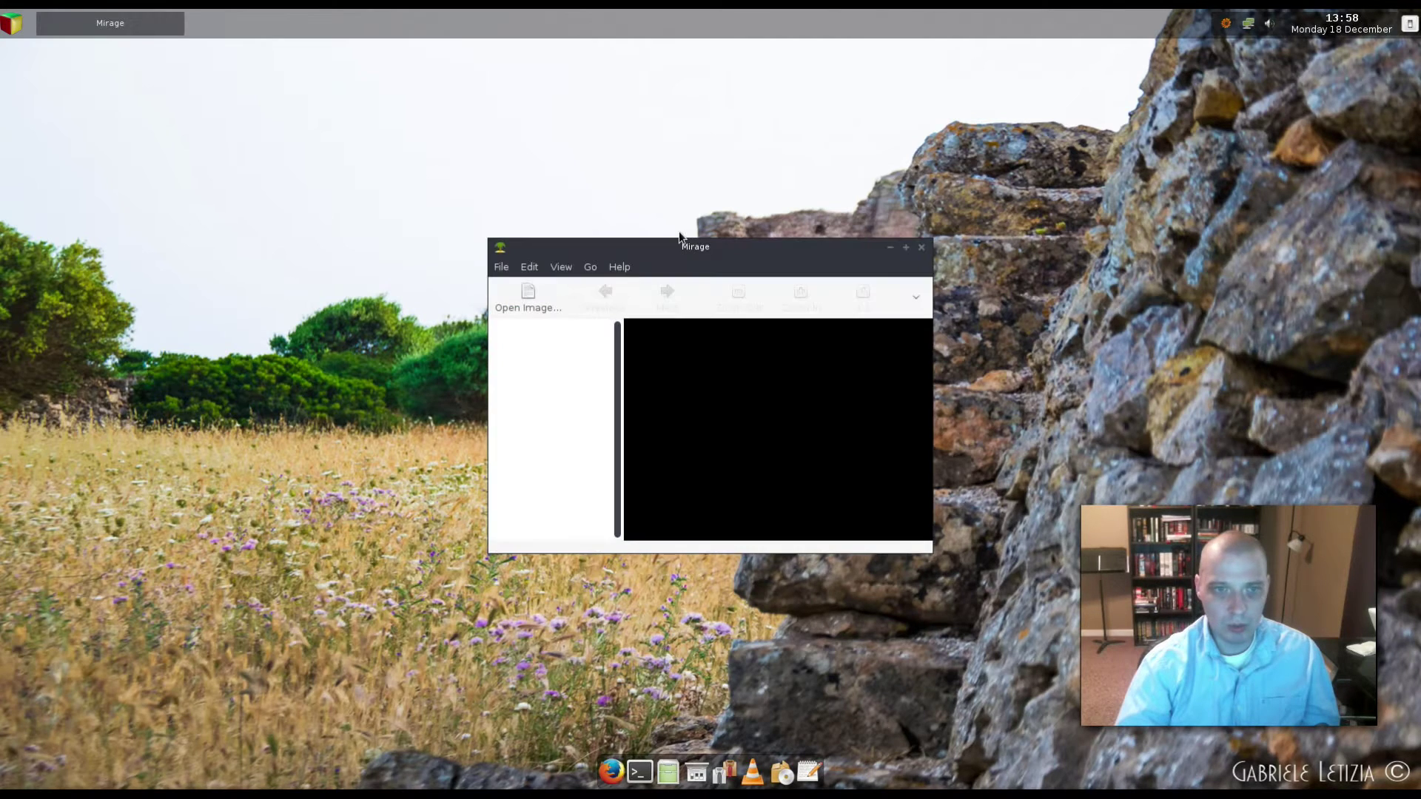
click(619, 267)
click(671, 297)
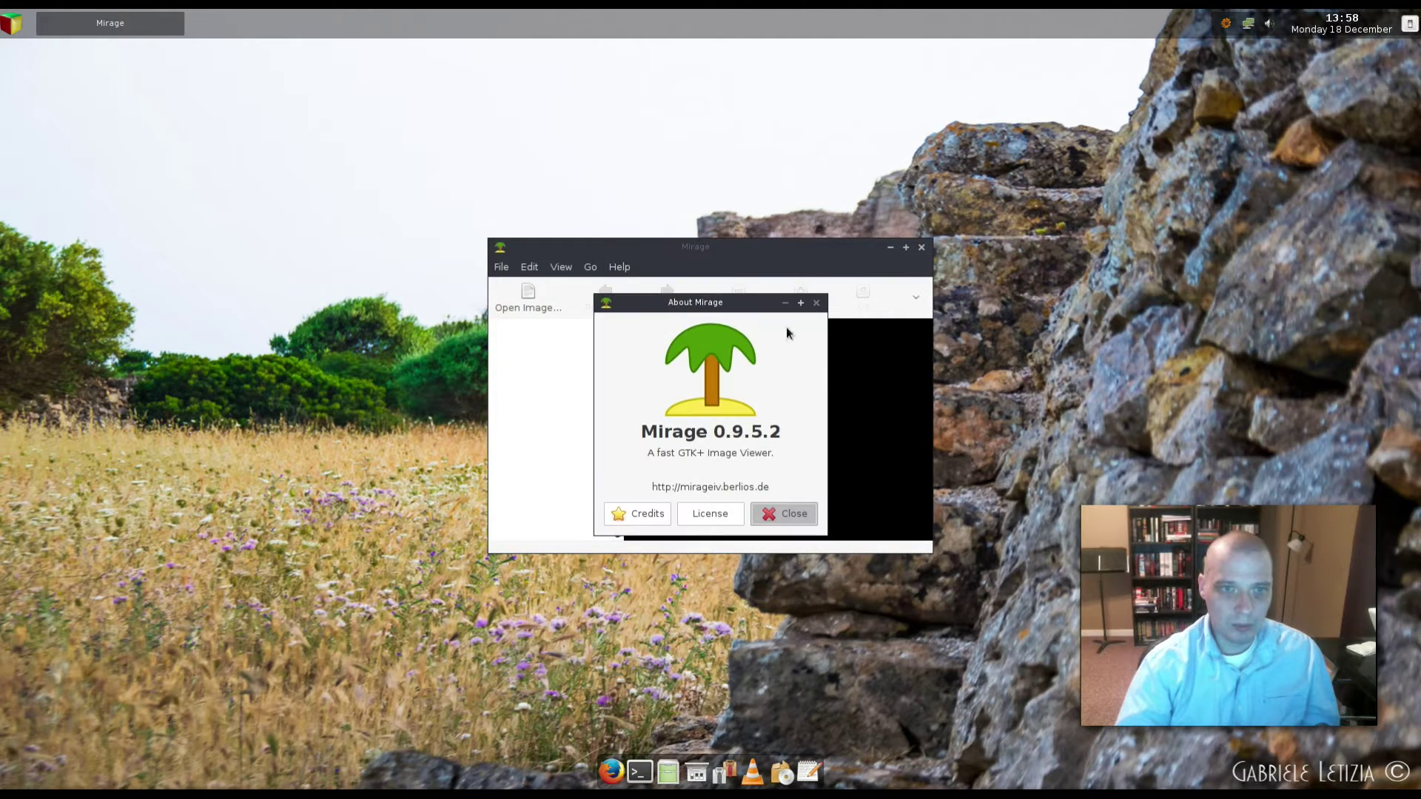
click(816, 304)
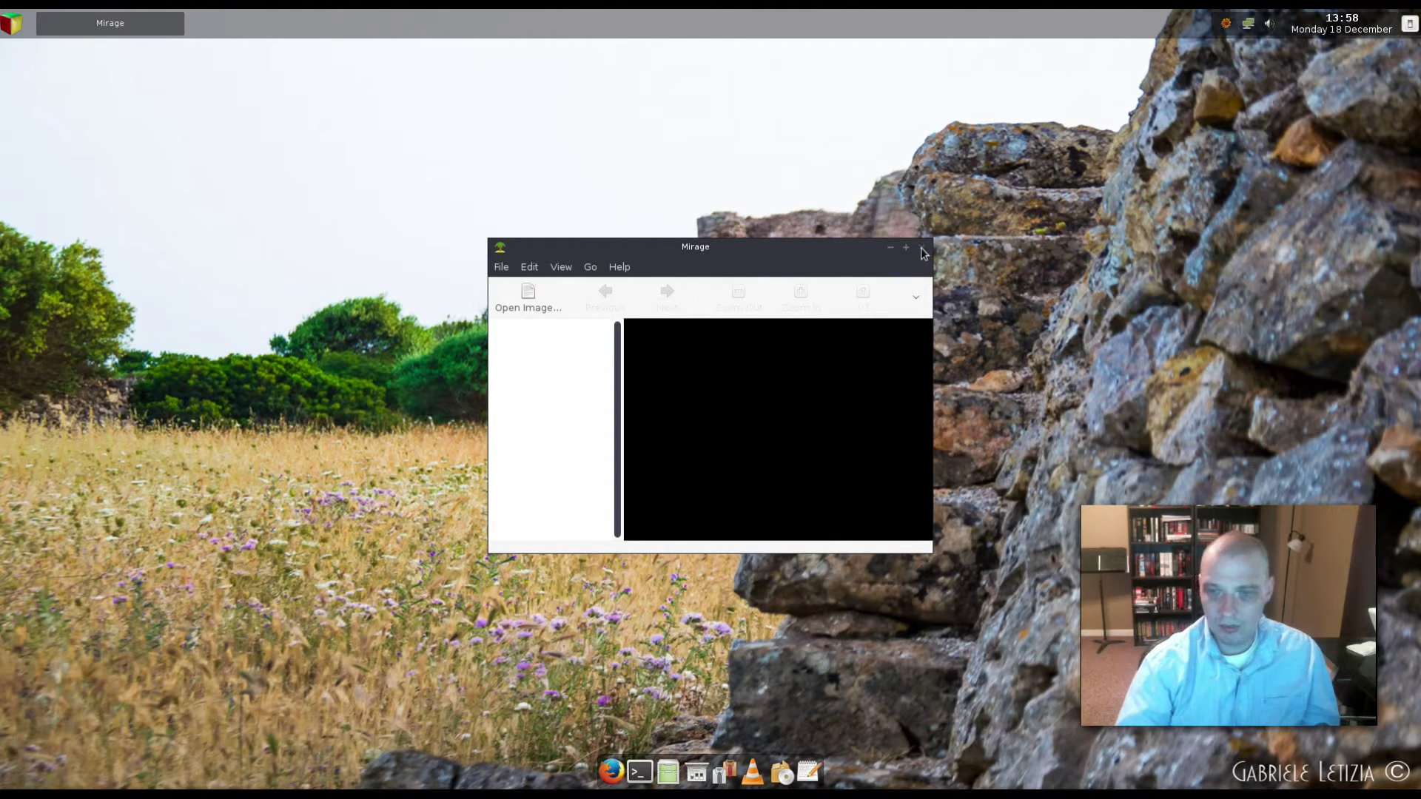
click(922, 249)
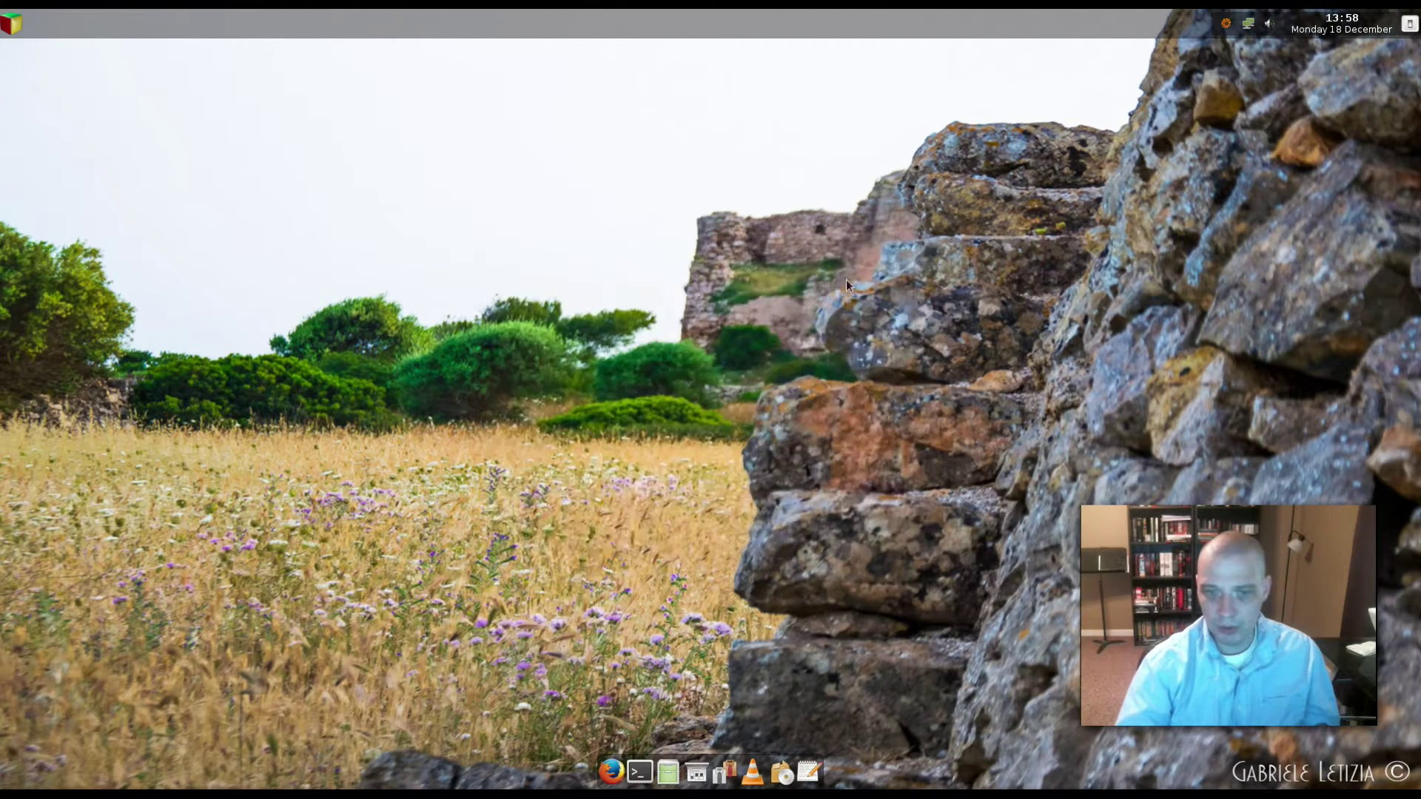
Launch the Transmission file sharing program from the Internet applications.
right_click(377, 246)
mouse_move(480, 297)
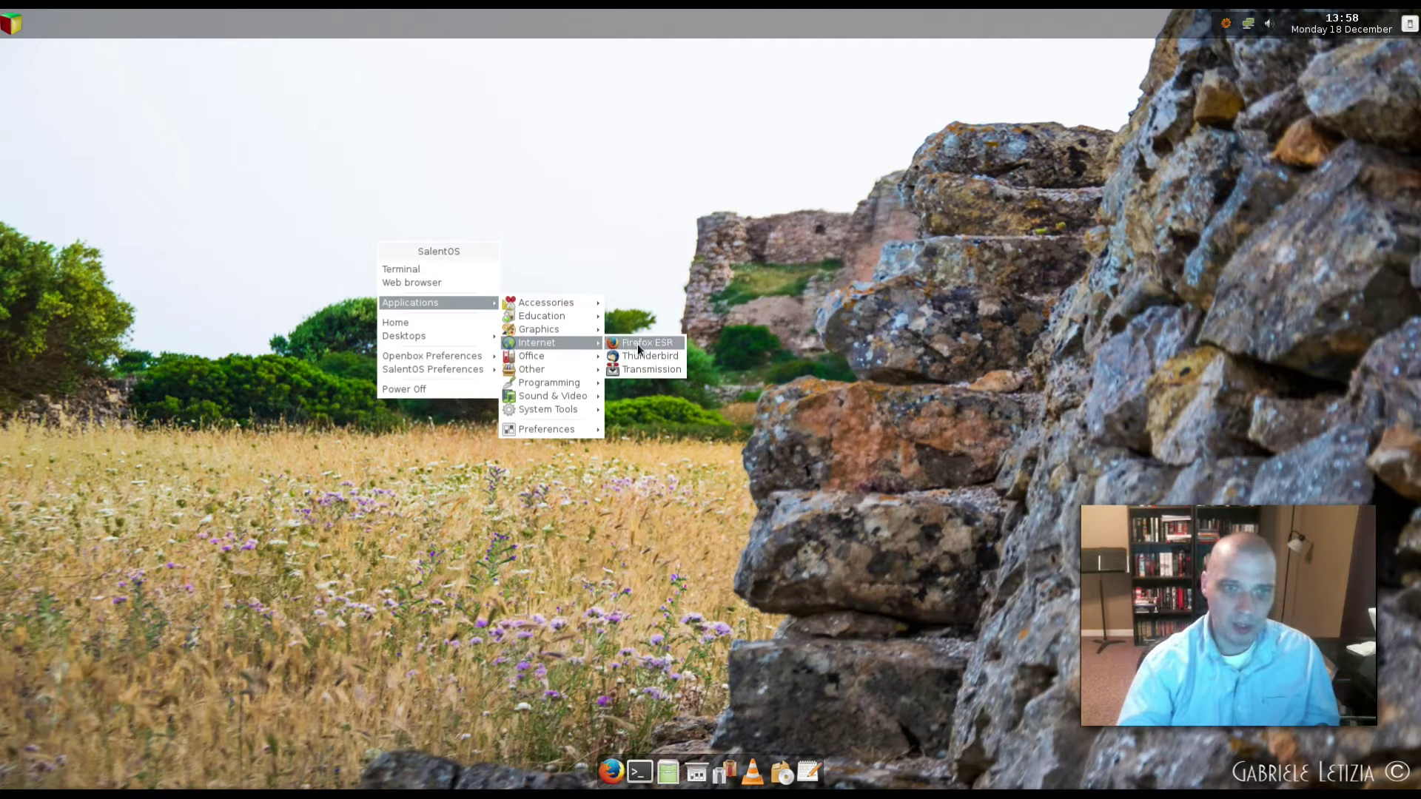
click(672, 370)
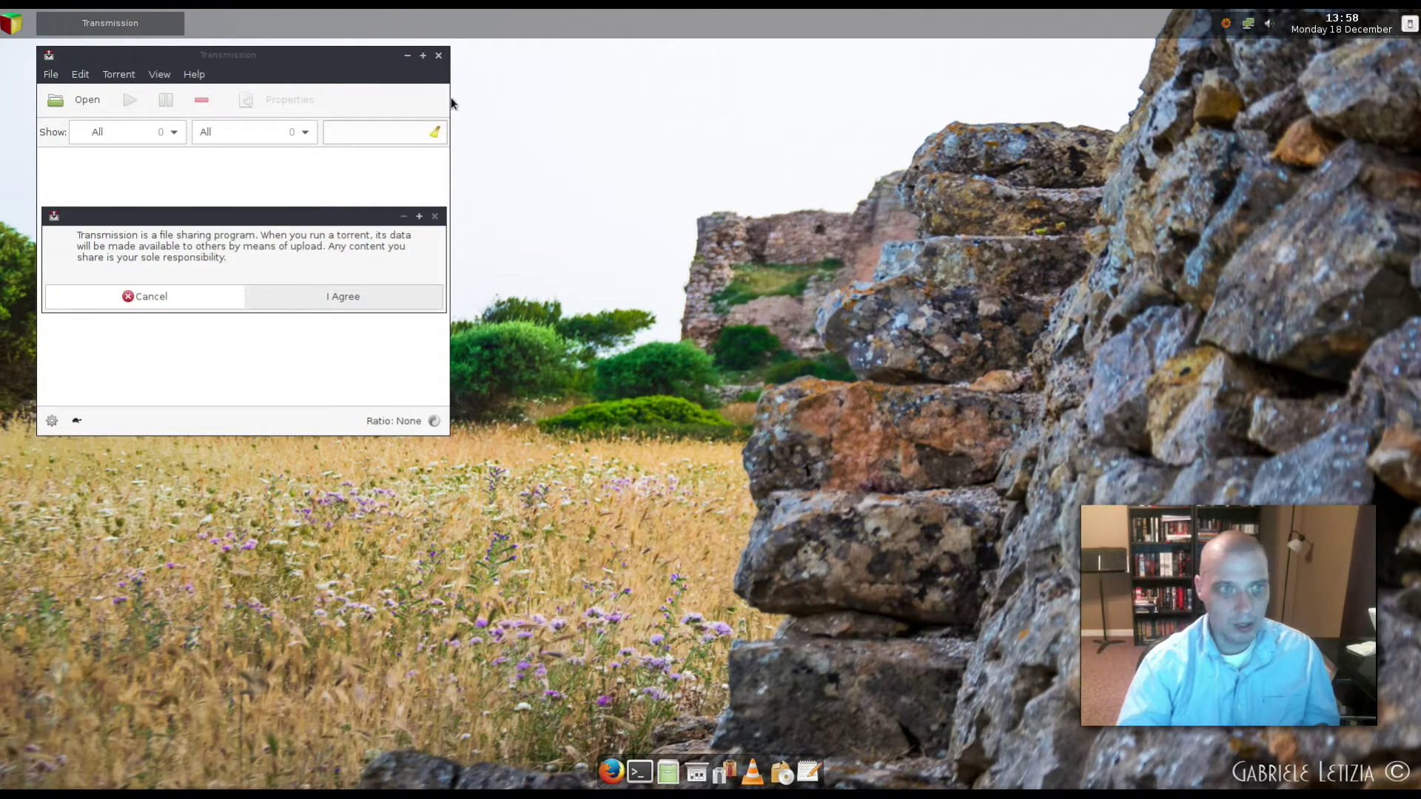
Move the Transmission window aside, agree to the file sharing notice and close the program.
drag(316, 62, 612, 237)
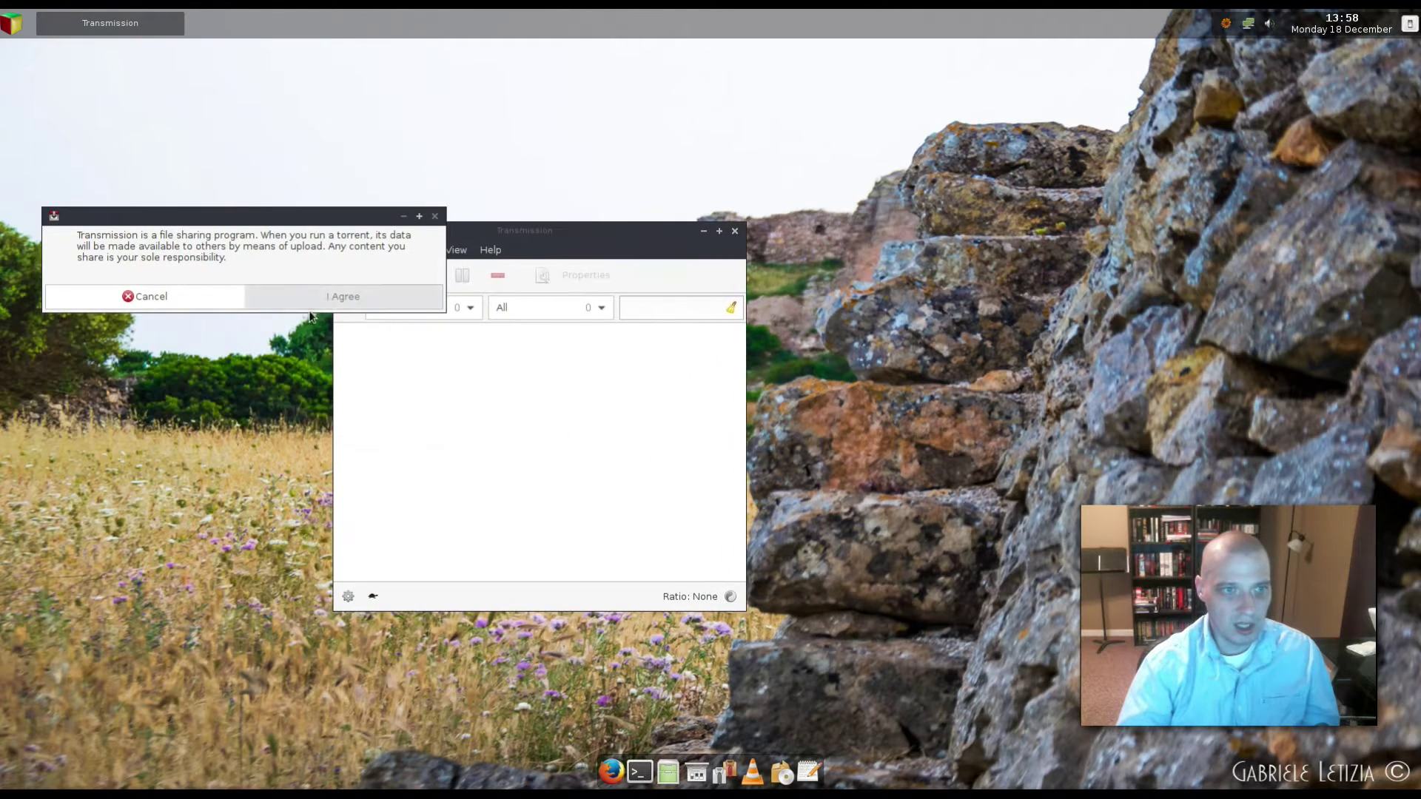
click(291, 297)
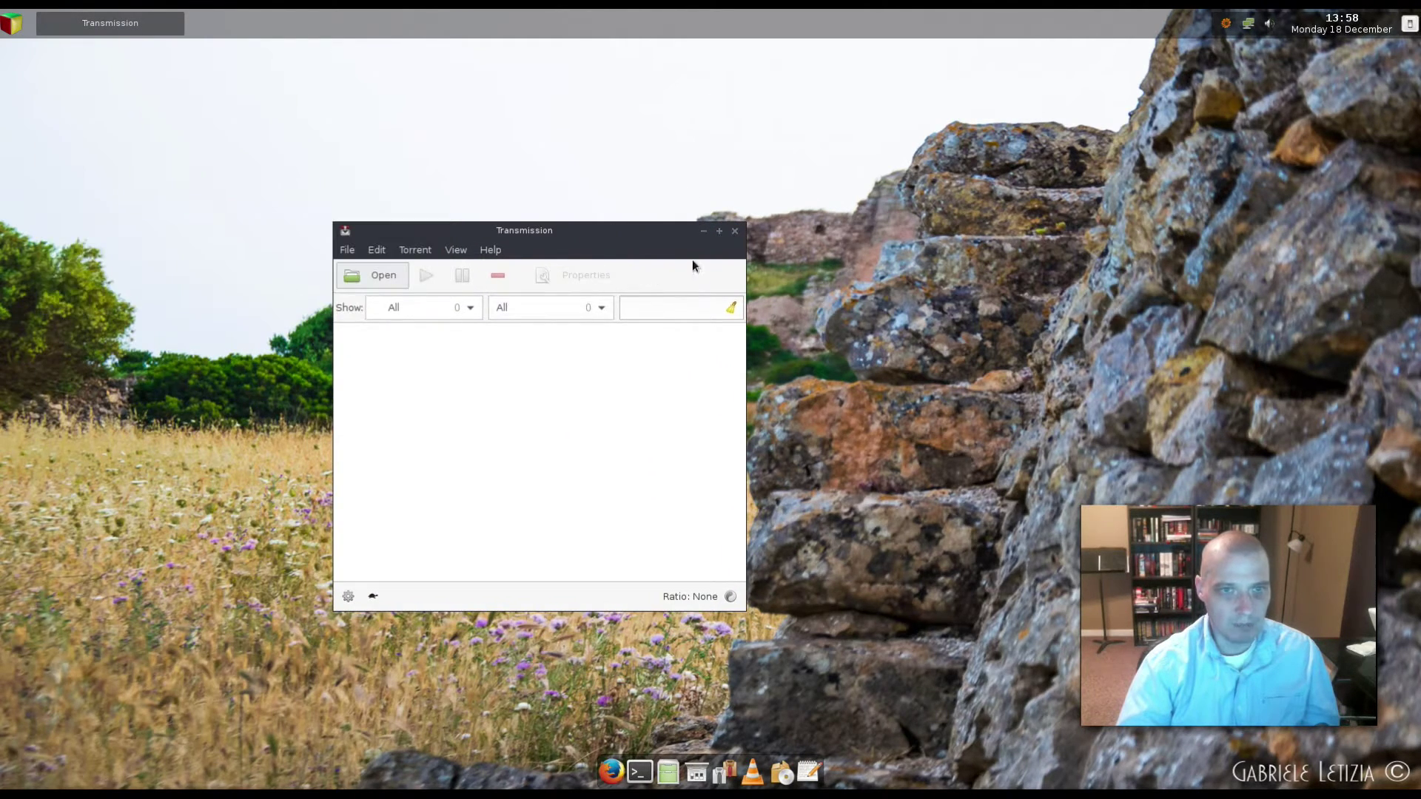
click(735, 231)
click(491, 443)
Look through the Applications categories of the desktop menu and run the Menu entry from Other.
right_click(219, 269)
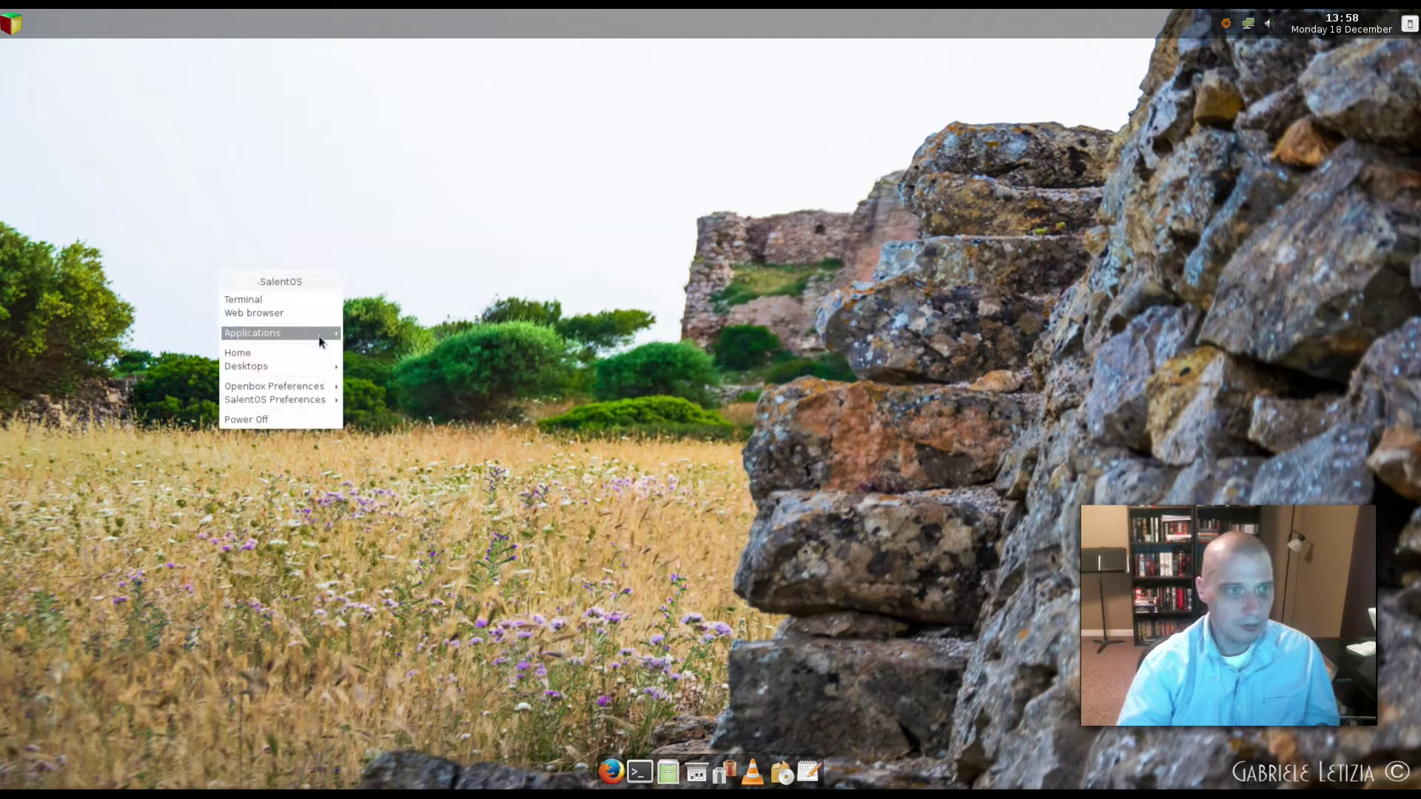
mouse_move(323, 335)
mouse_move(428, 388)
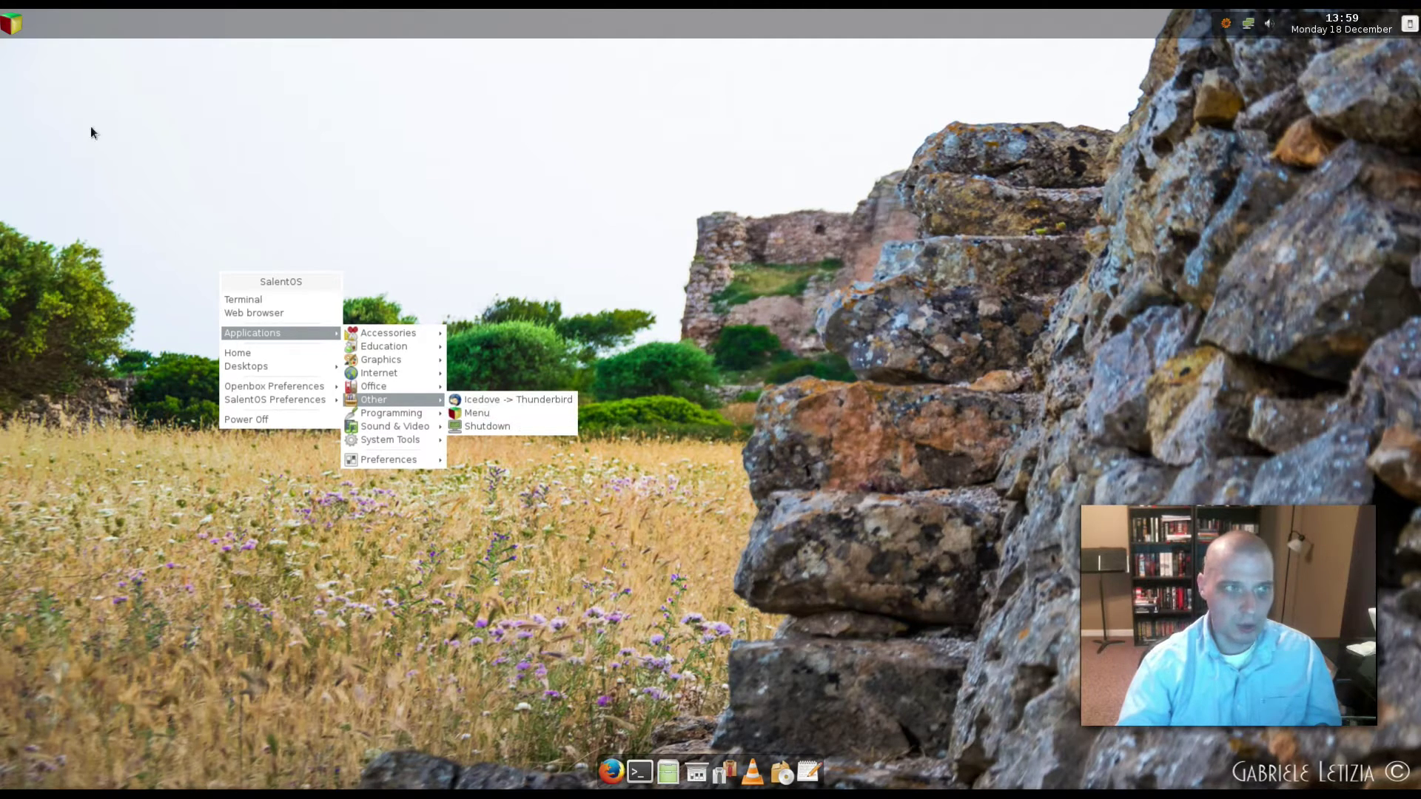
click(530, 414)
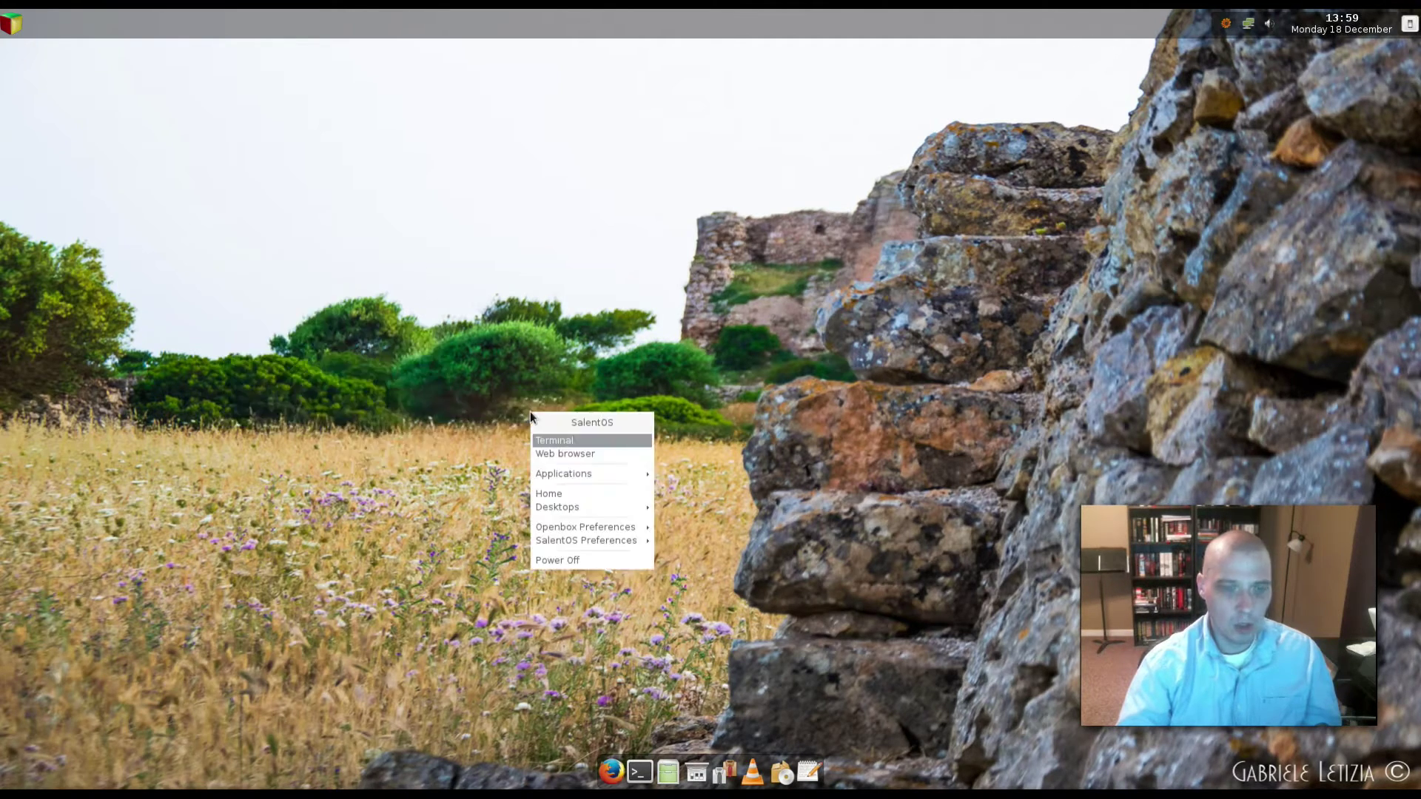
Browse the application categories and launch VLC media player from the Sound & Video applications.
right_click(400, 271)
right_click(401, 271)
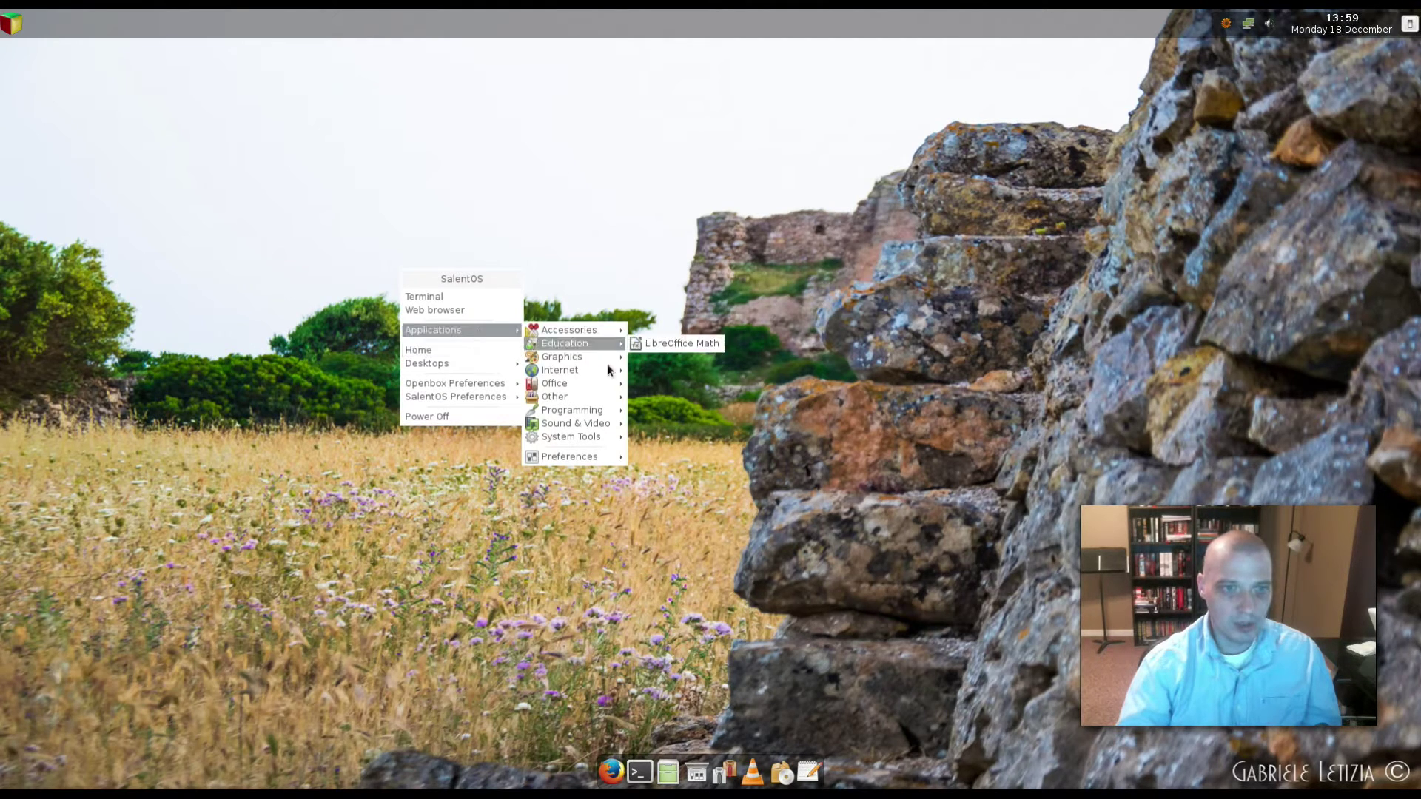
mouse_move(624, 388)
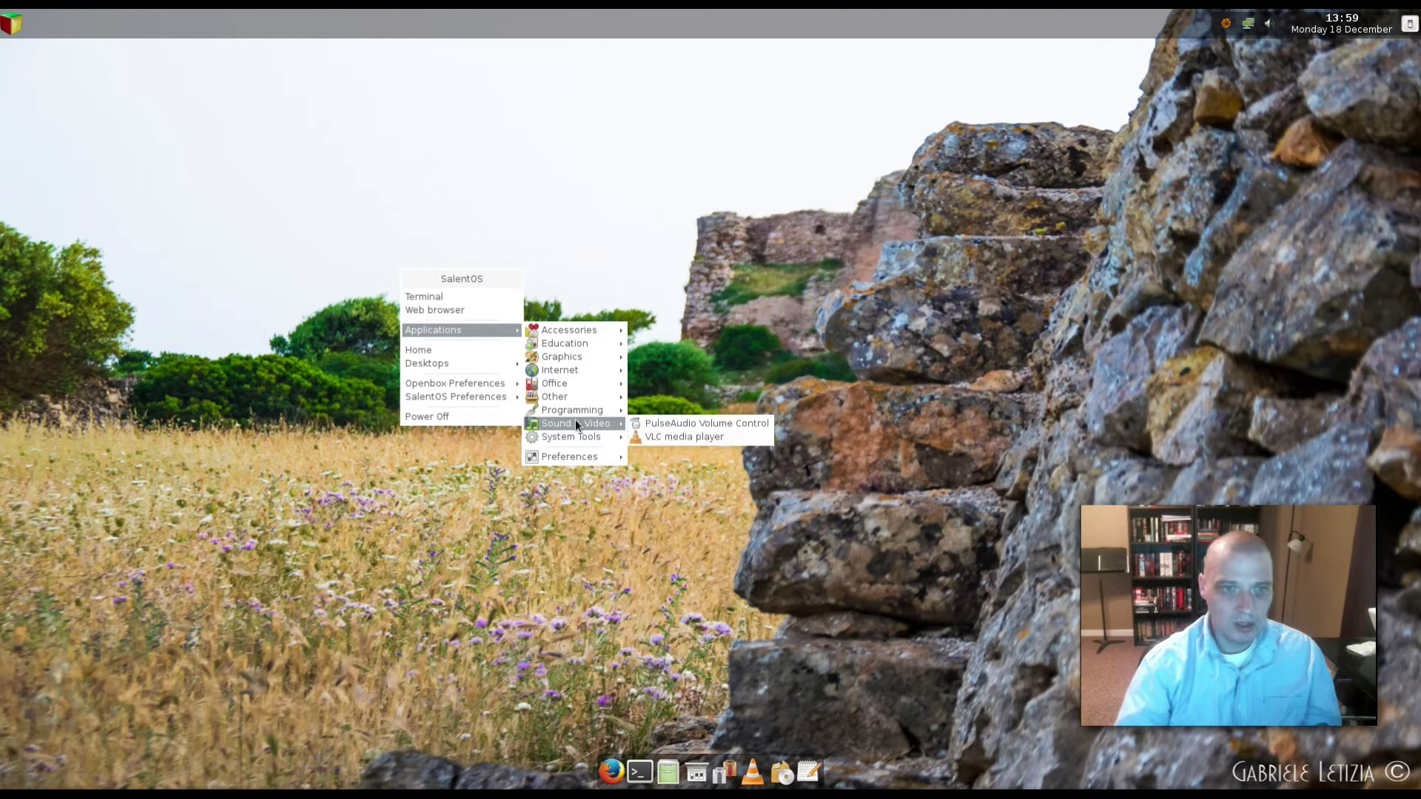
click(666, 435)
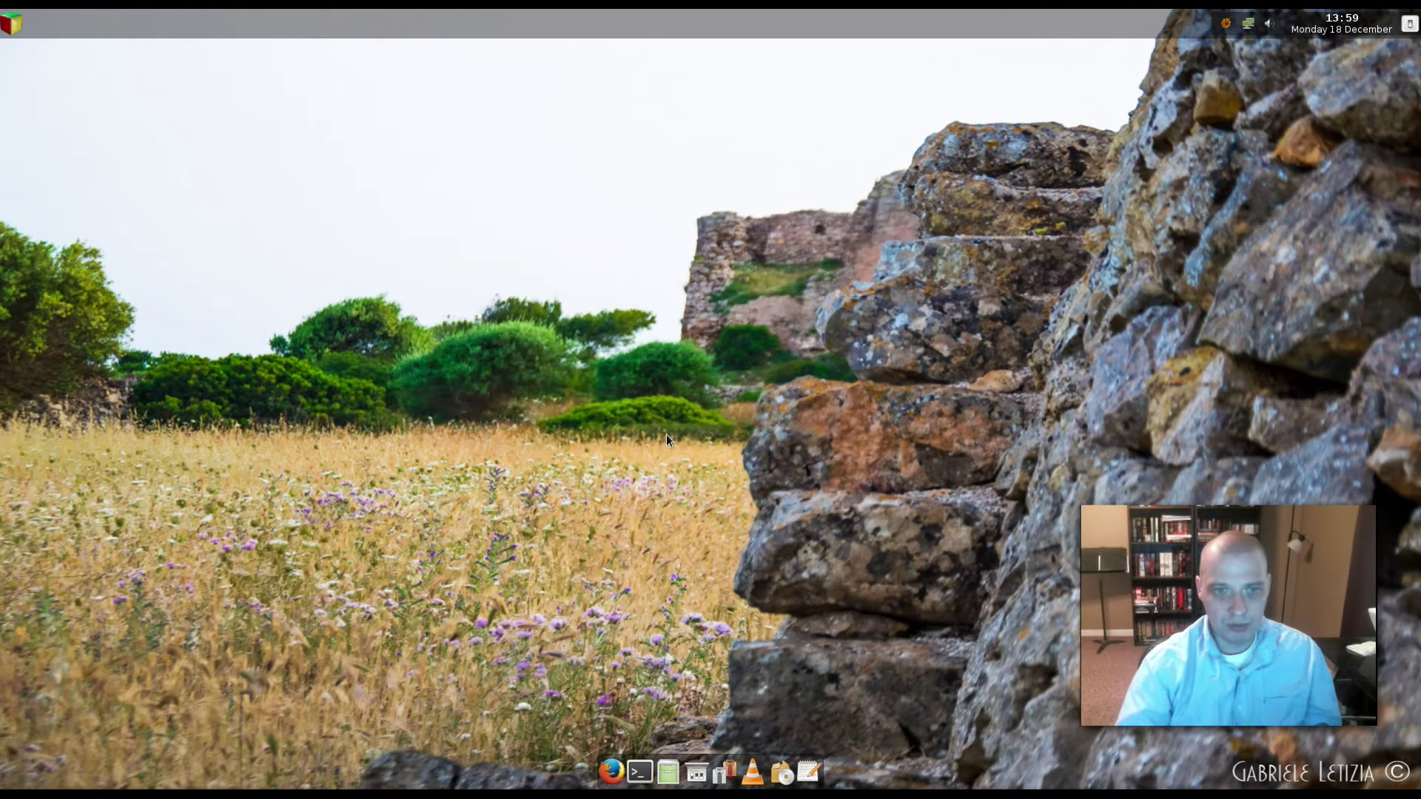
click(816, 511)
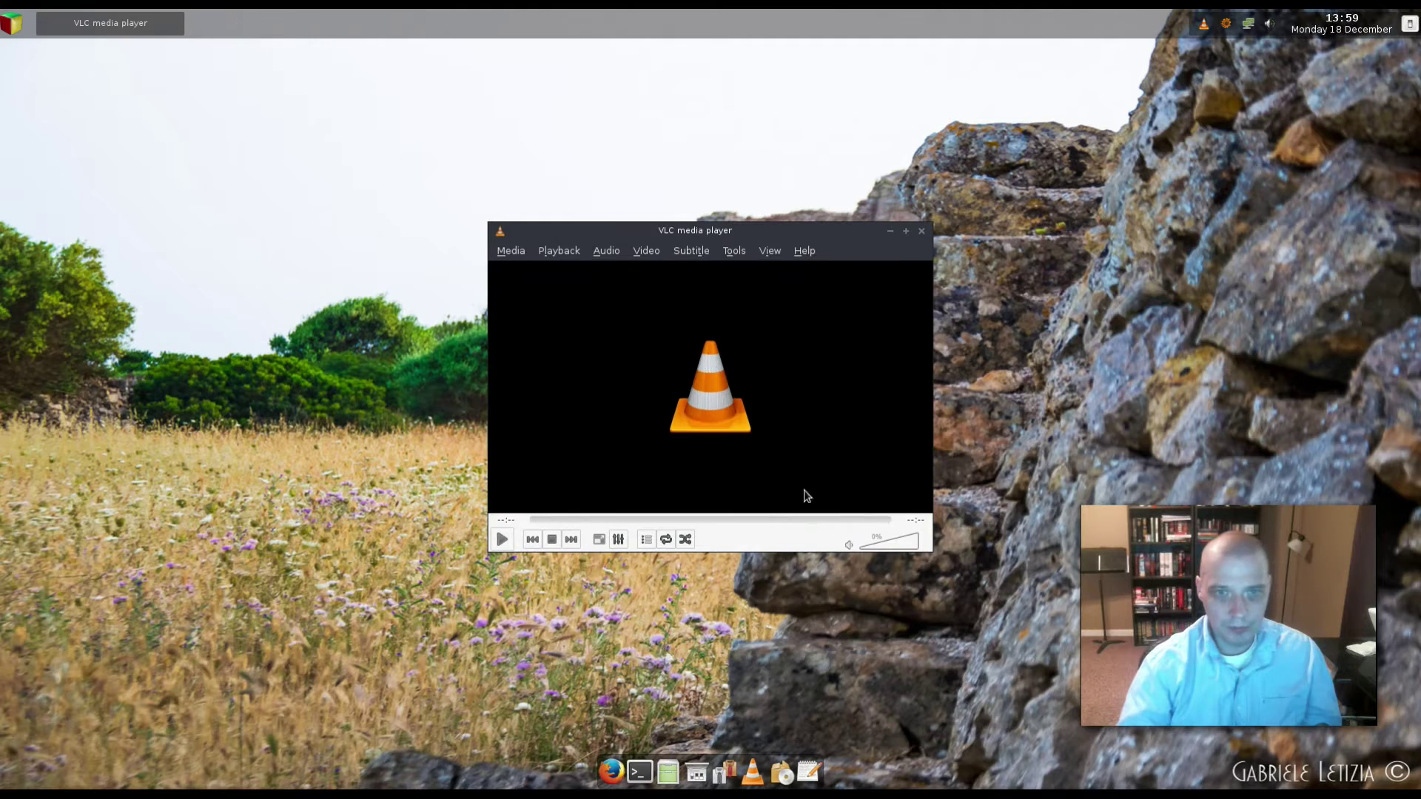
Check the VLC version in its About information, then close both the information window and the player.
click(806, 251)
click(835, 287)
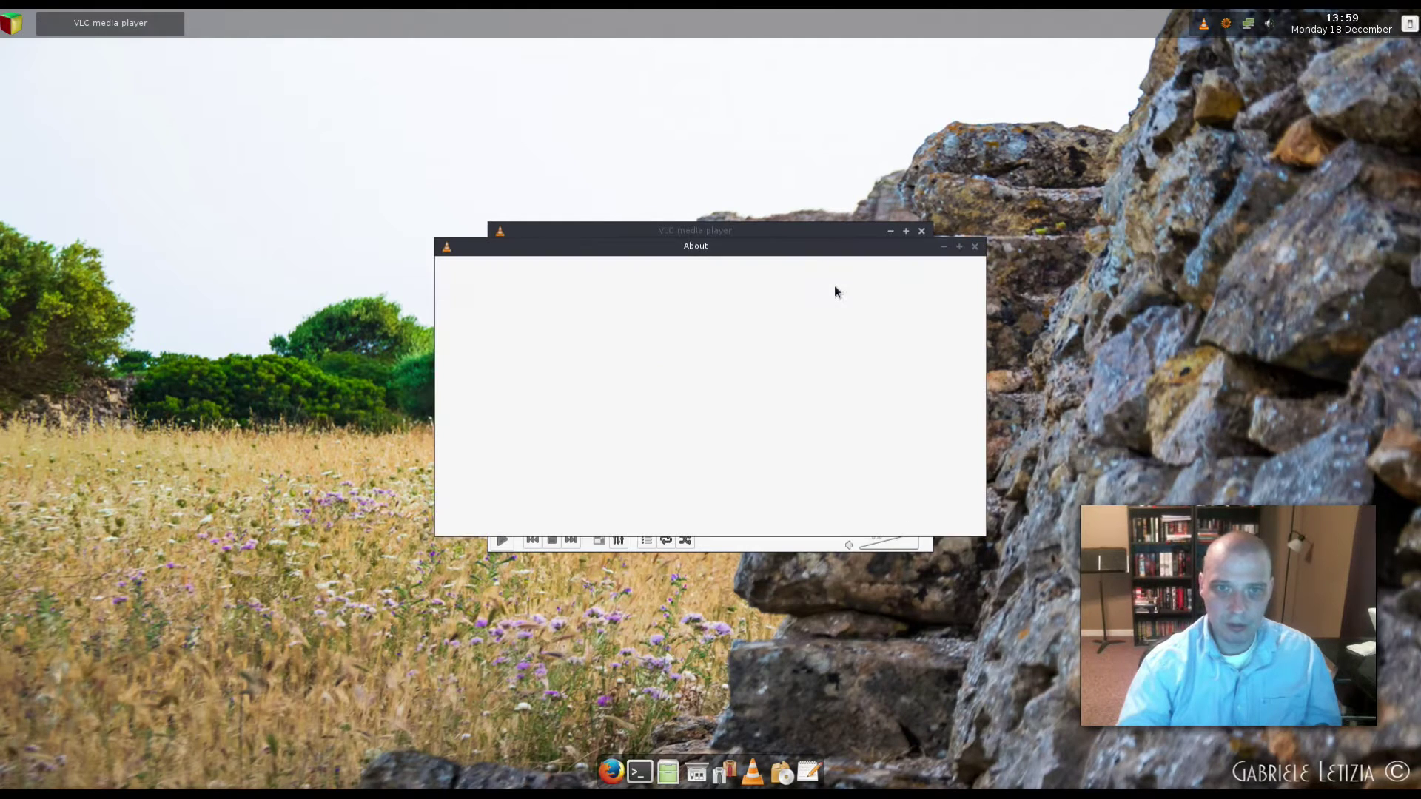
drag(847, 251, 693, 338)
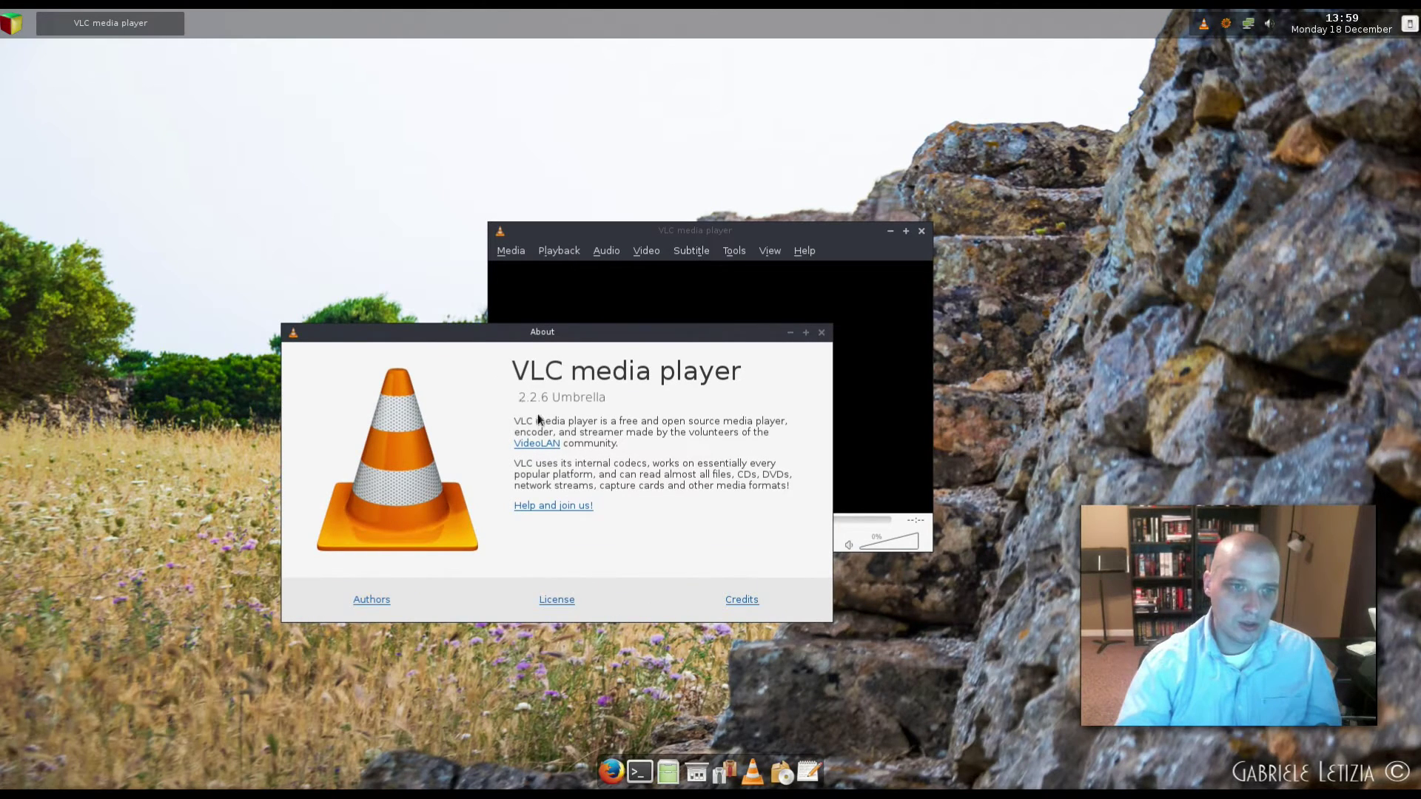
click(821, 332)
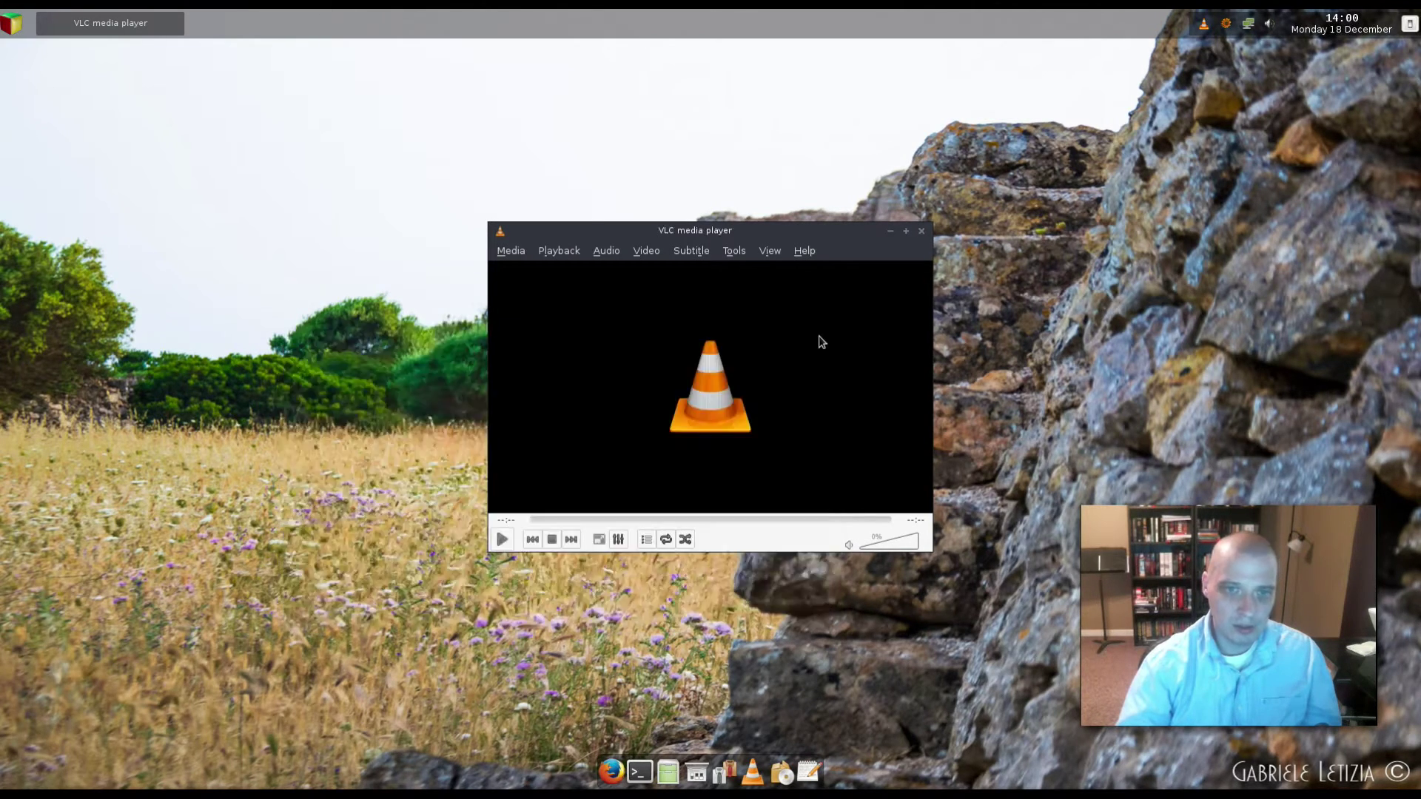
click(921, 231)
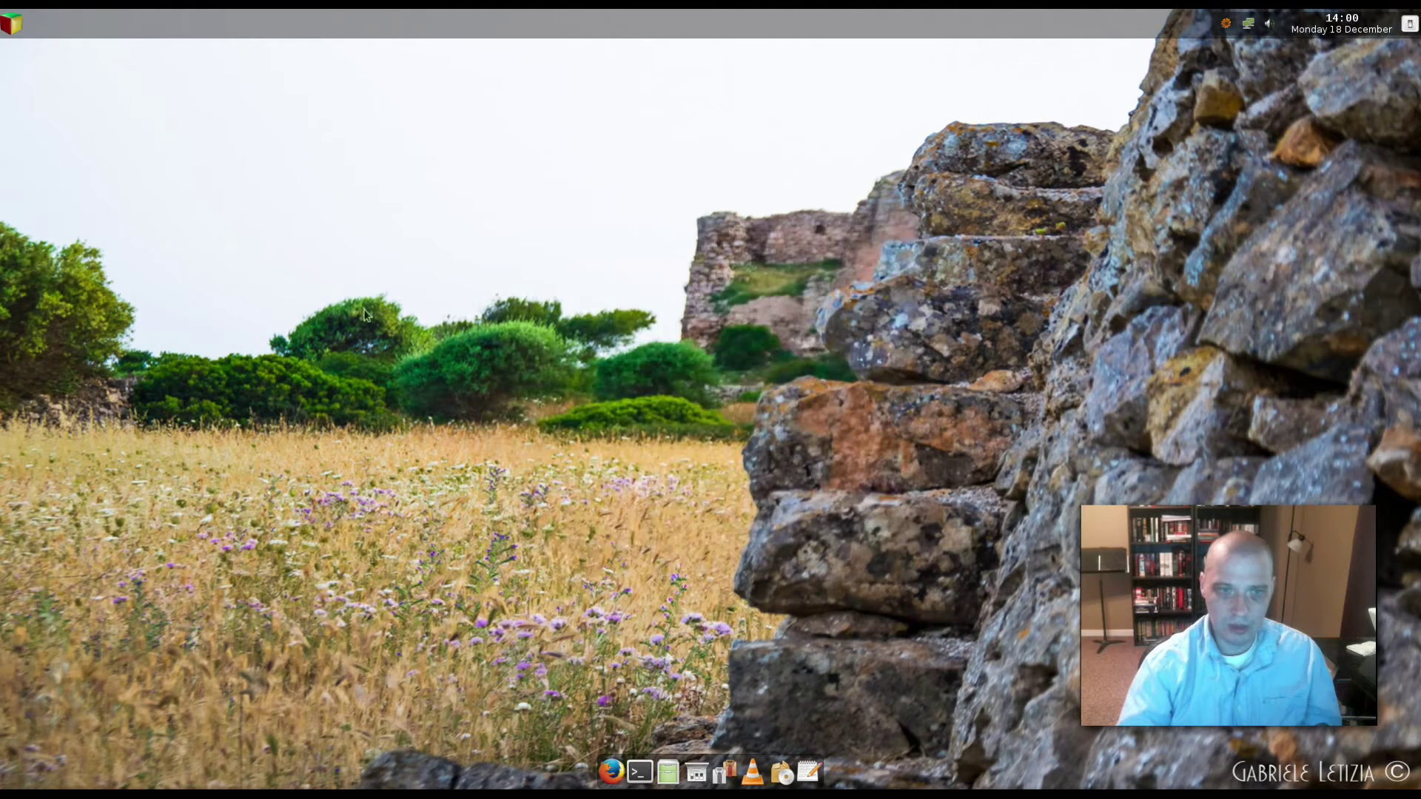
Launch the GDebi Package Installer from the System Tools applications, move its window aside and close it.
right_click(343, 312)
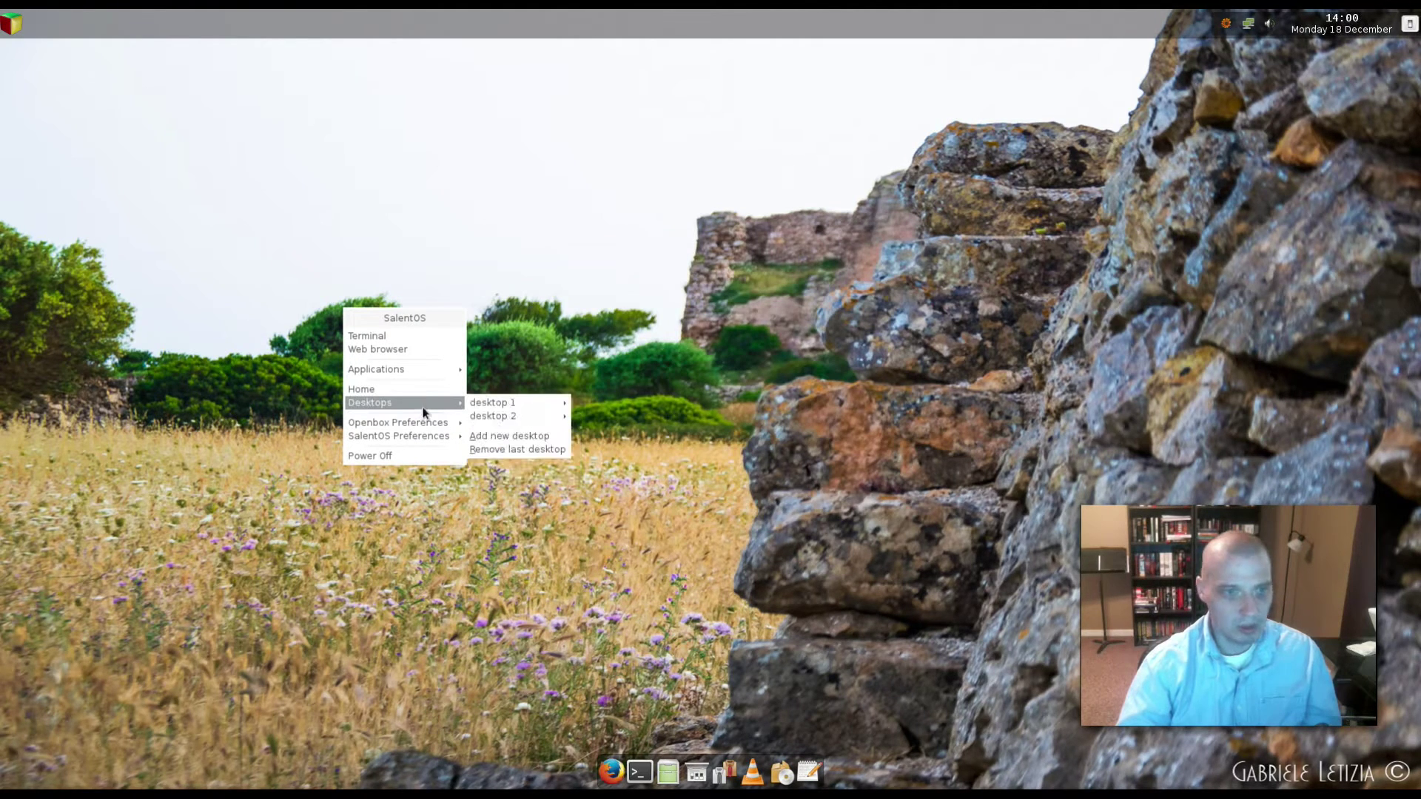
mouse_move(437, 369)
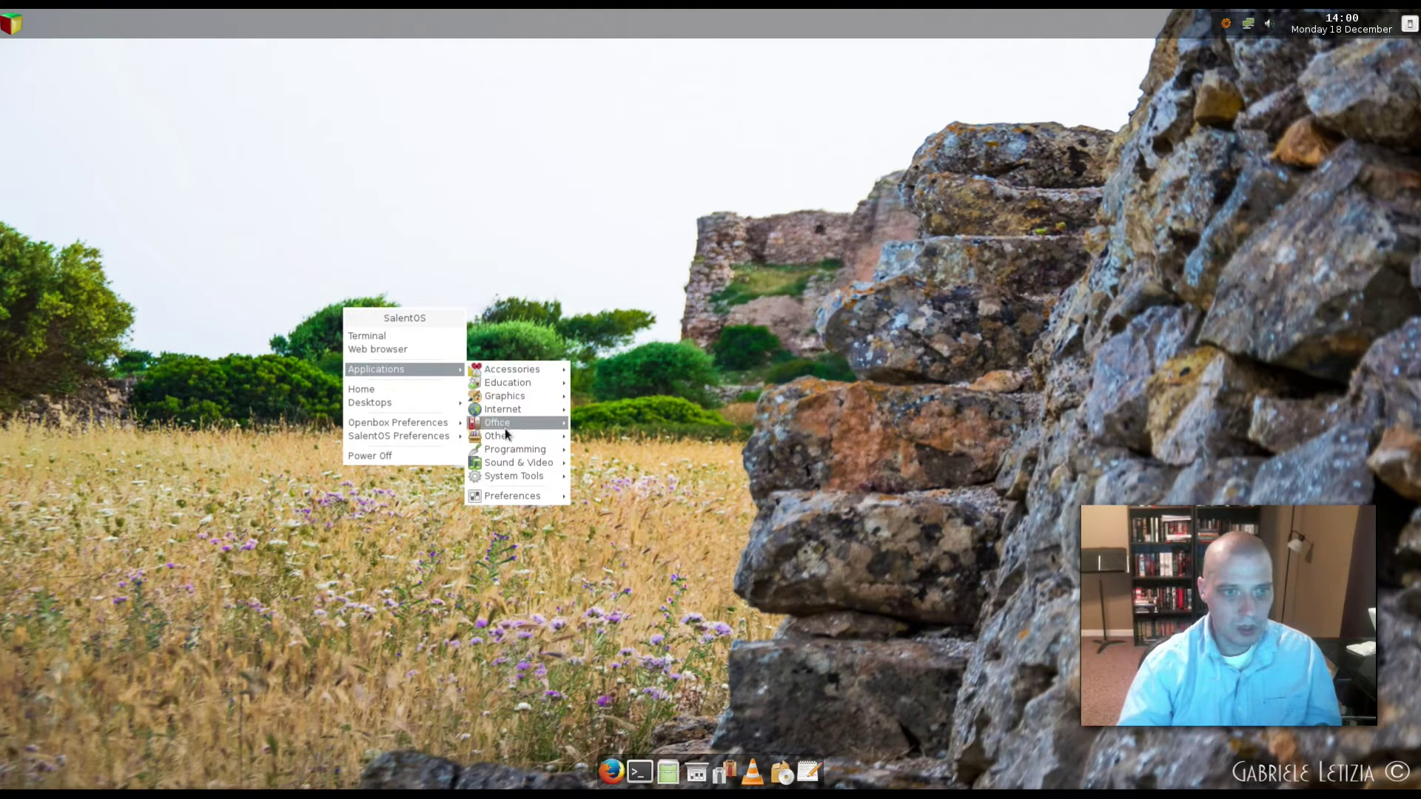
mouse_move(509, 462)
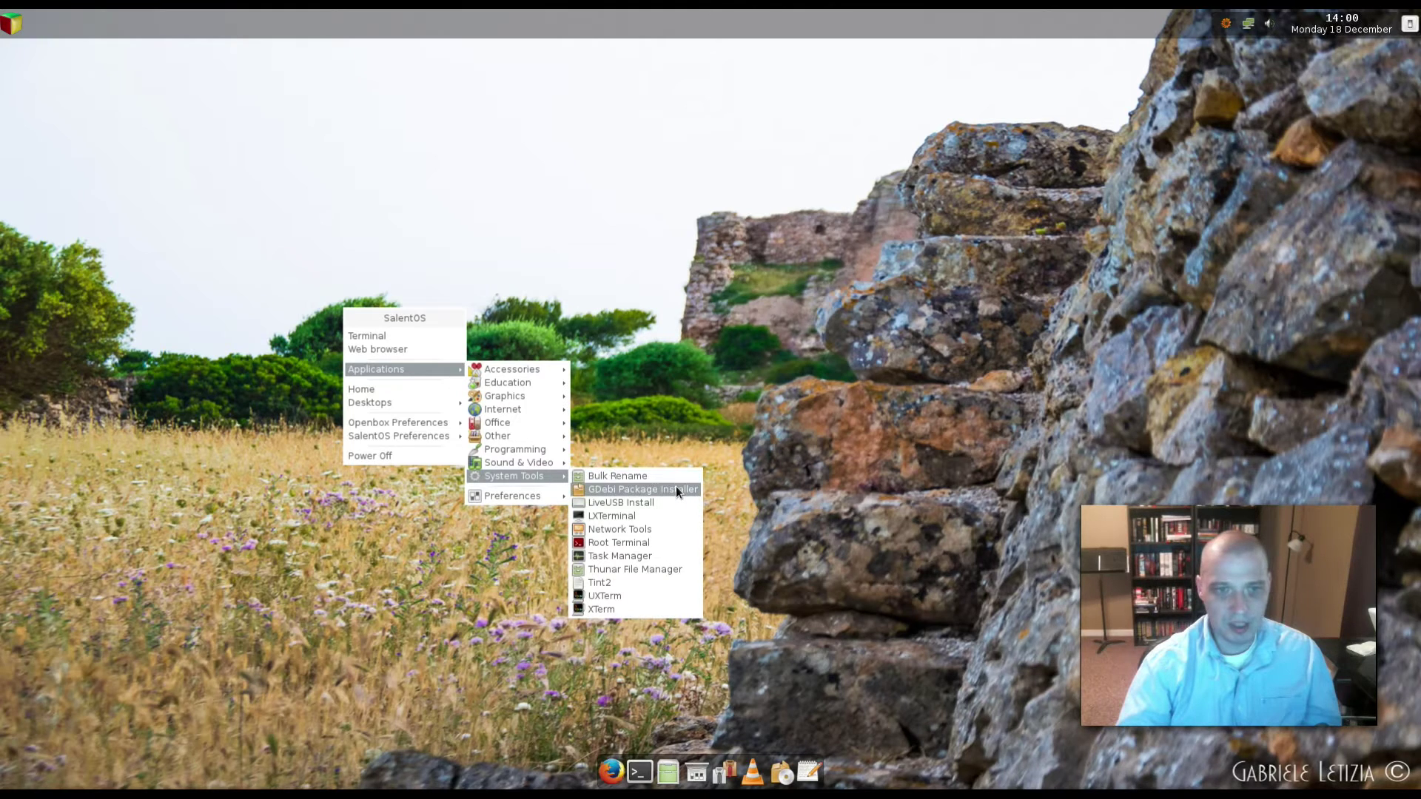
click(677, 490)
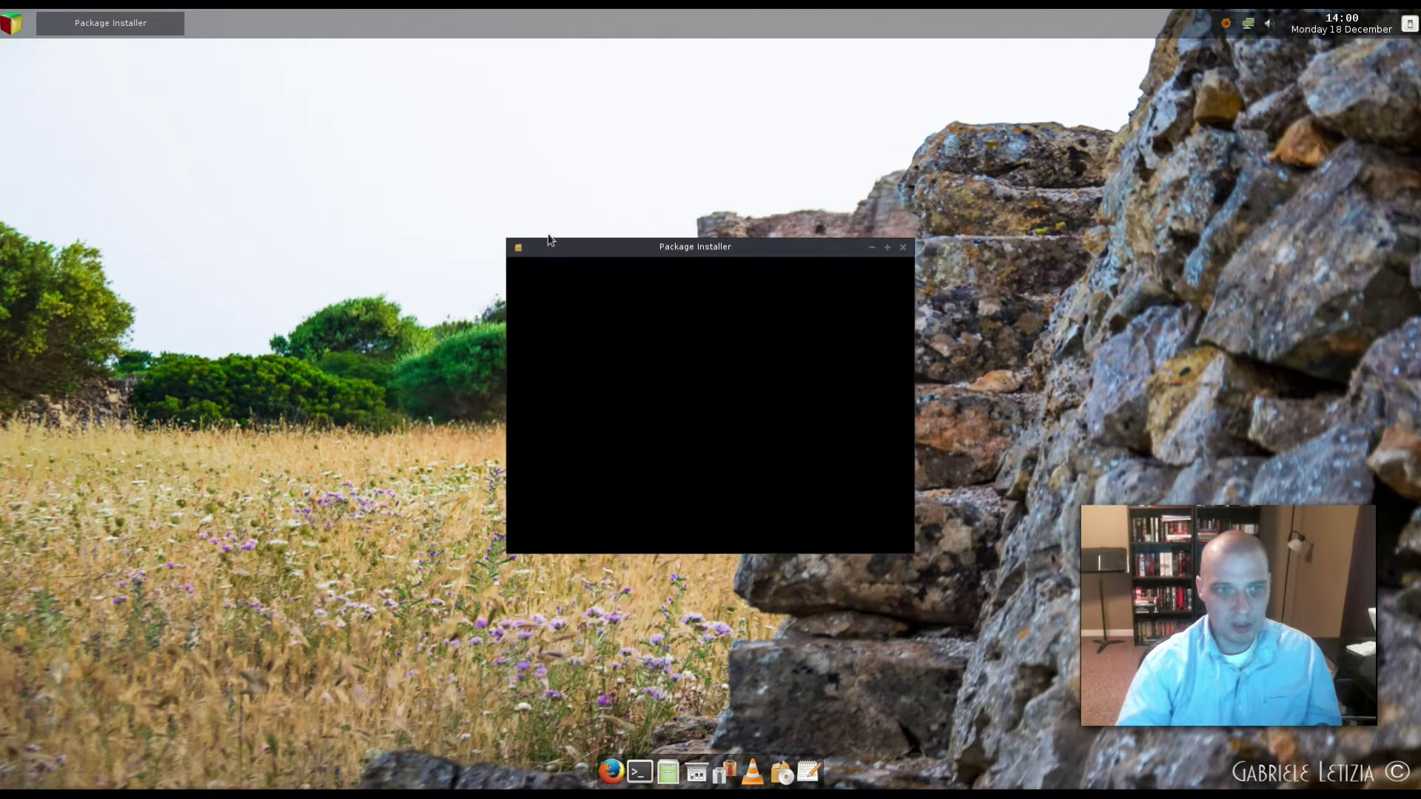
drag(752, 254, 561, 230)
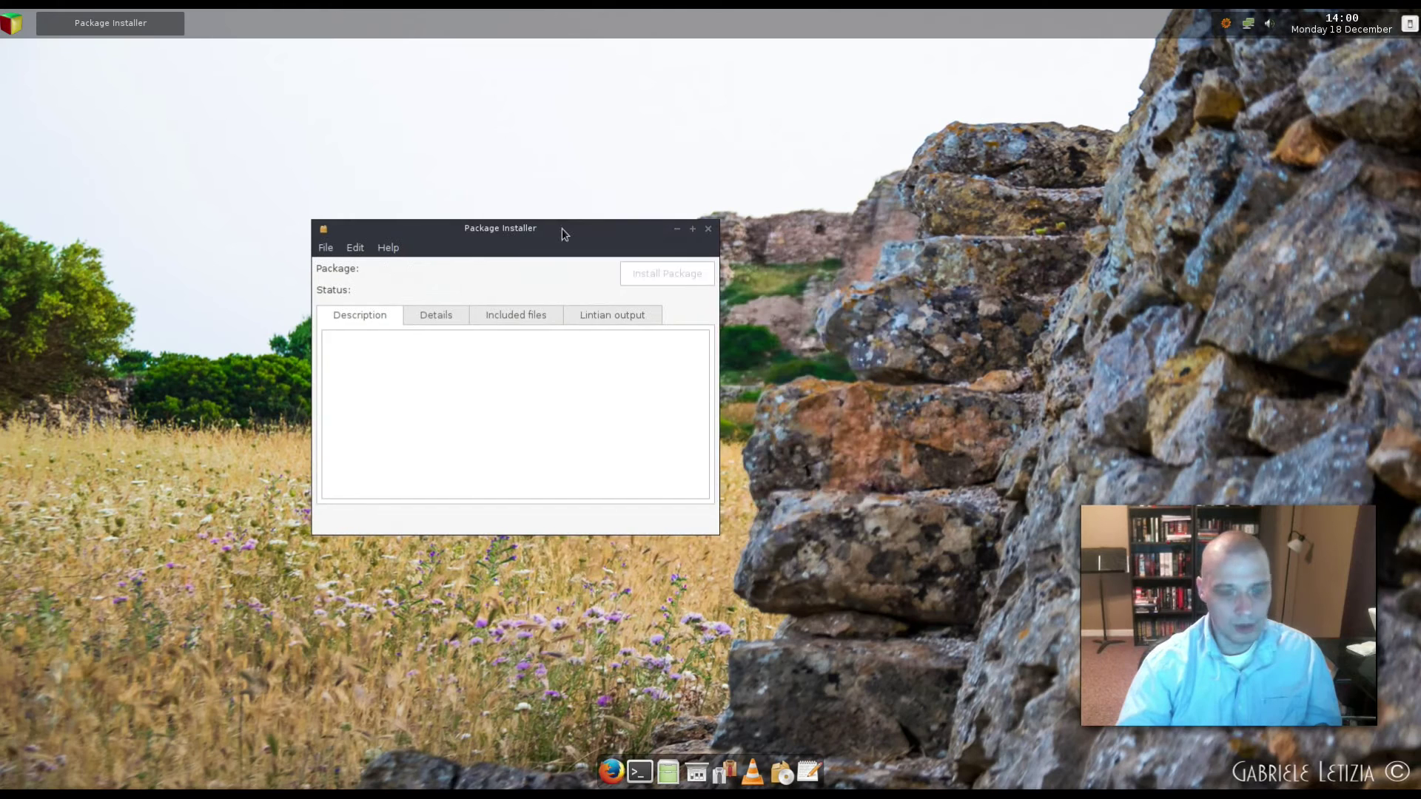
click(708, 230)
Launch the Task Manager from System Tools, enlarge its window to examine memory use and processes, and close it.
right_click(341, 313)
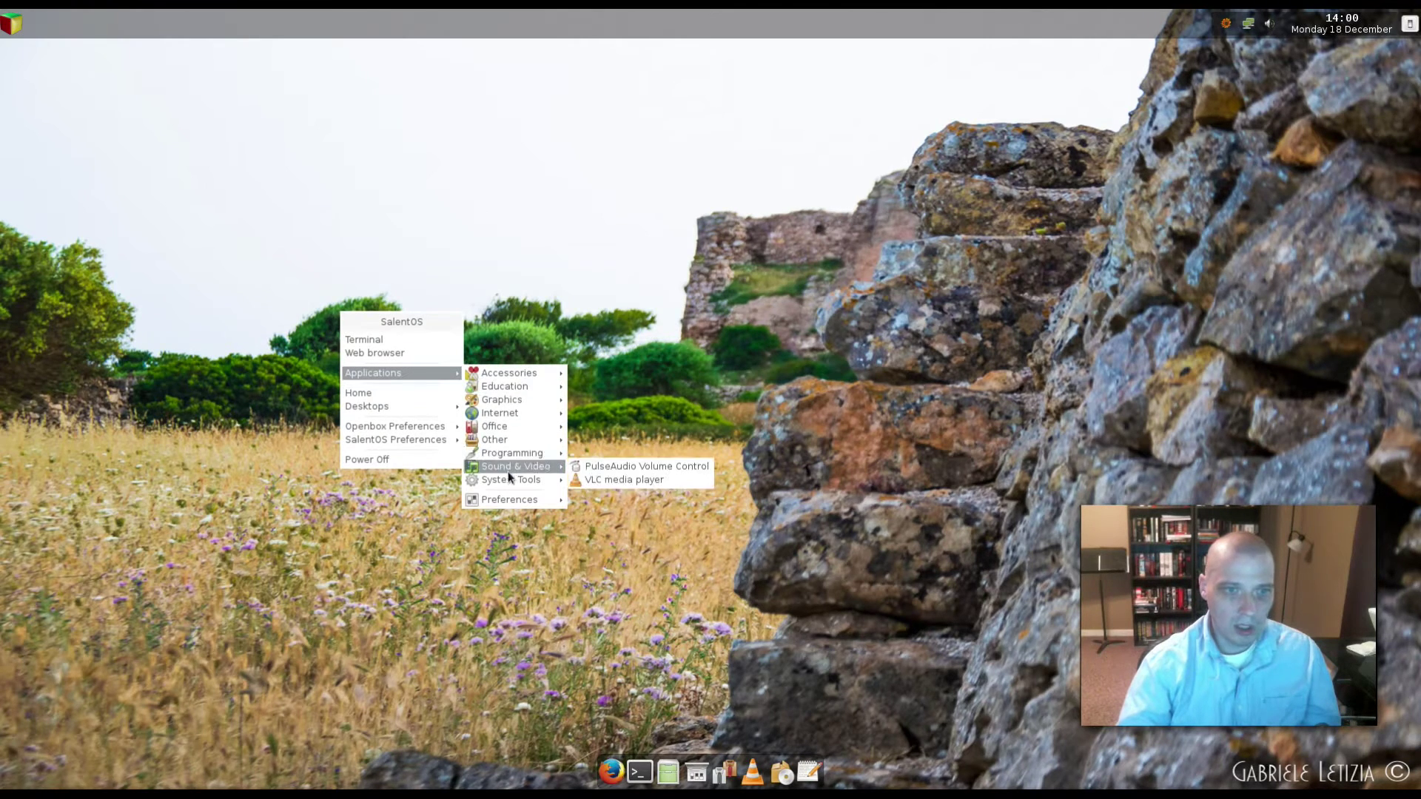
mouse_move(504, 479)
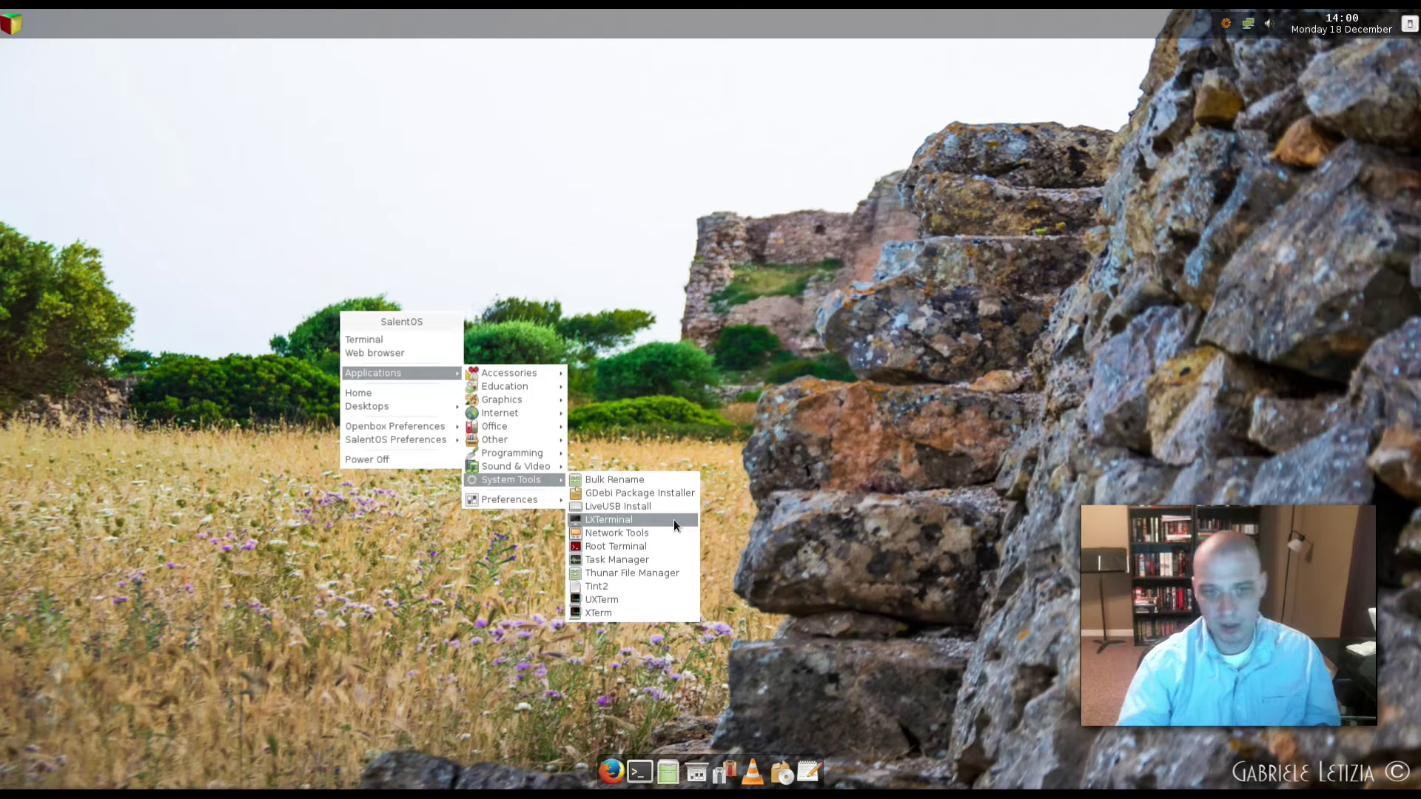
click(665, 558)
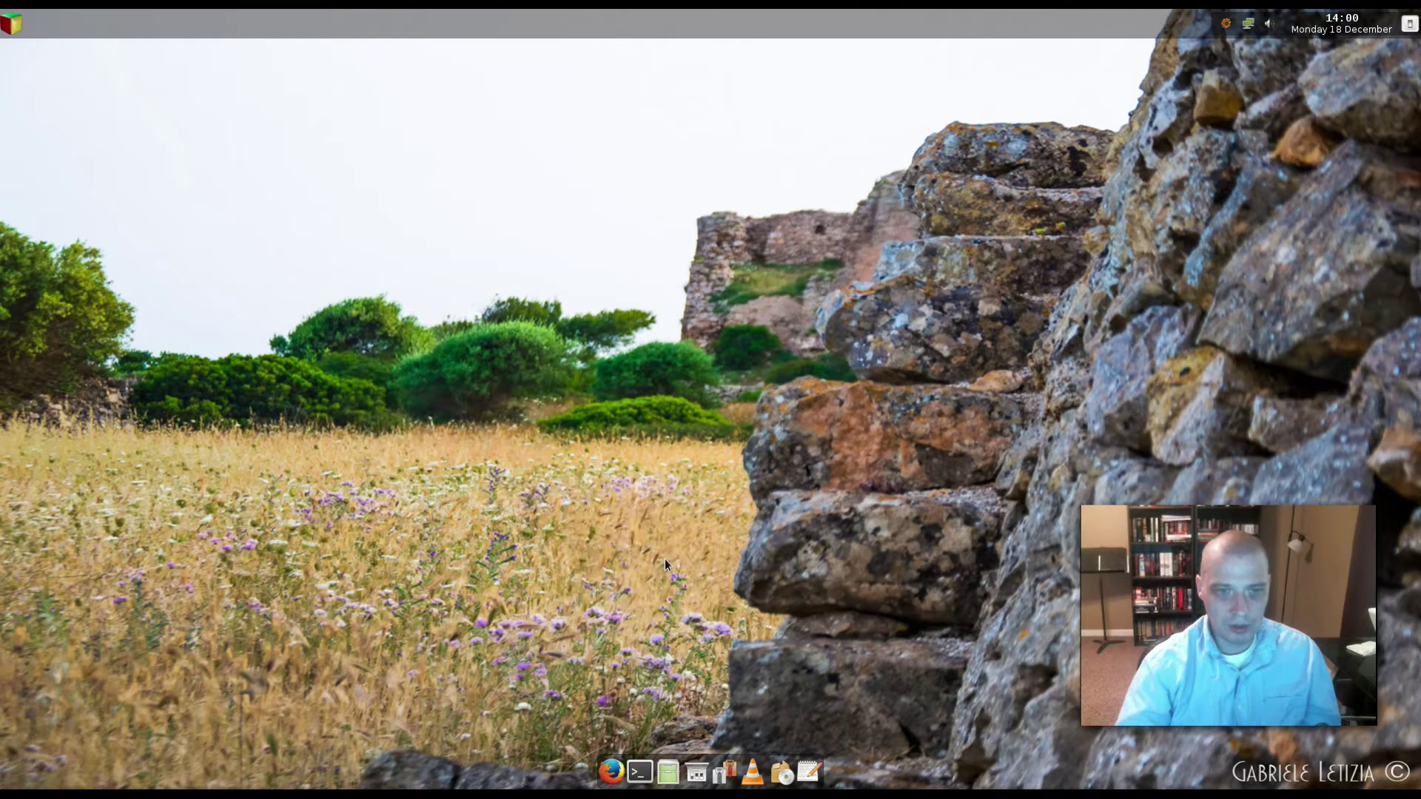
drag(713, 255, 454, 362)
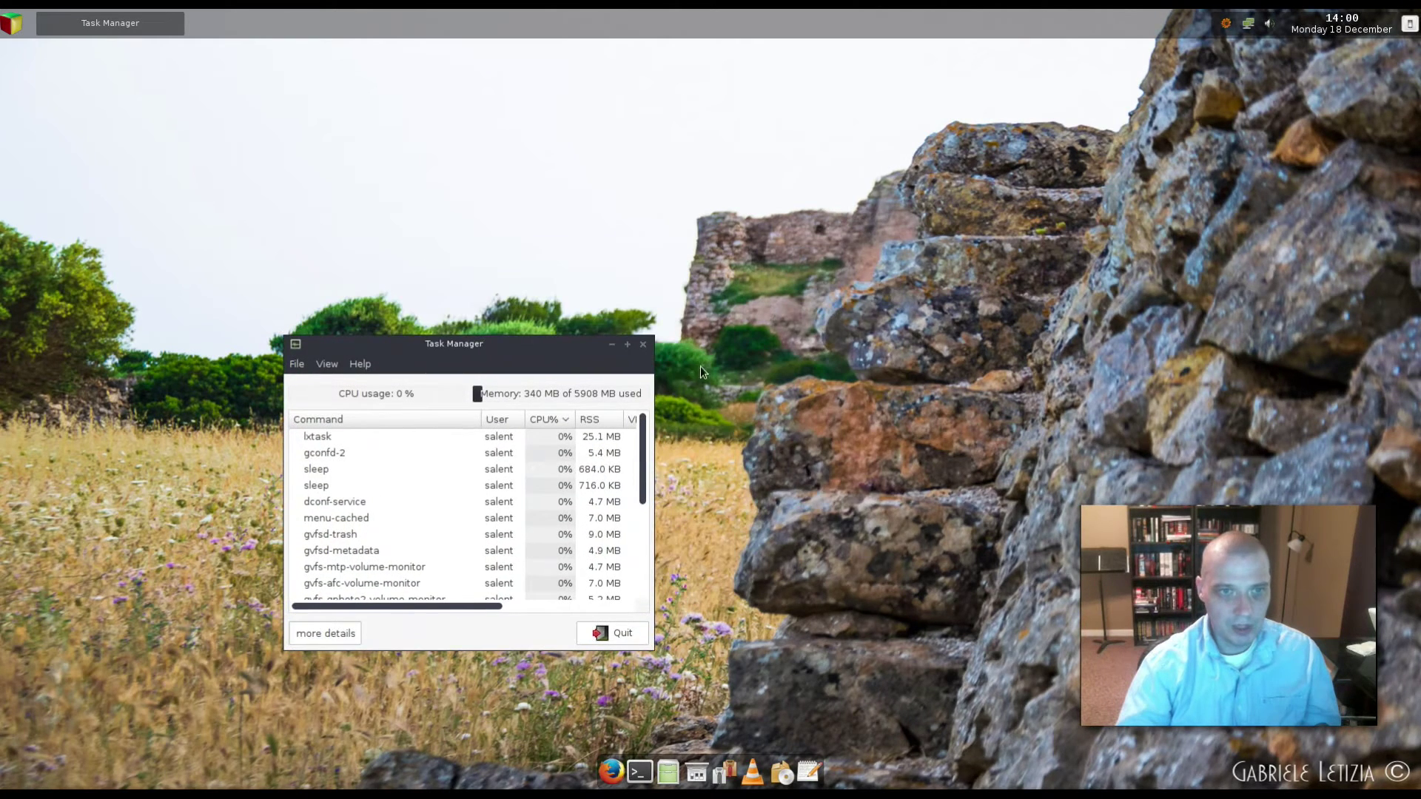
drag(645, 337, 823, 216)
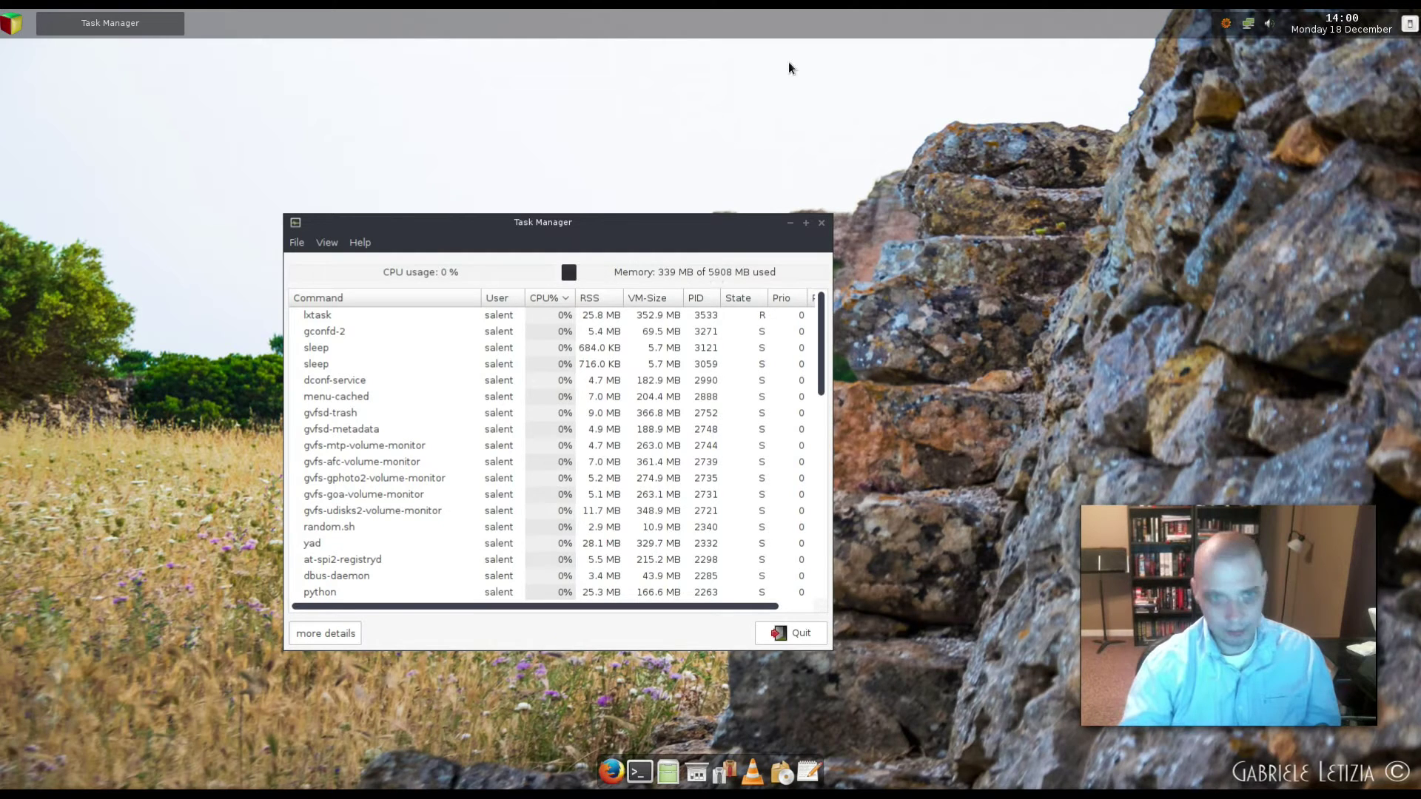
click(822, 222)
Launch the ARandR screen layout editor from the Preferences applications, move its window aside and close it.
right_click(376, 316)
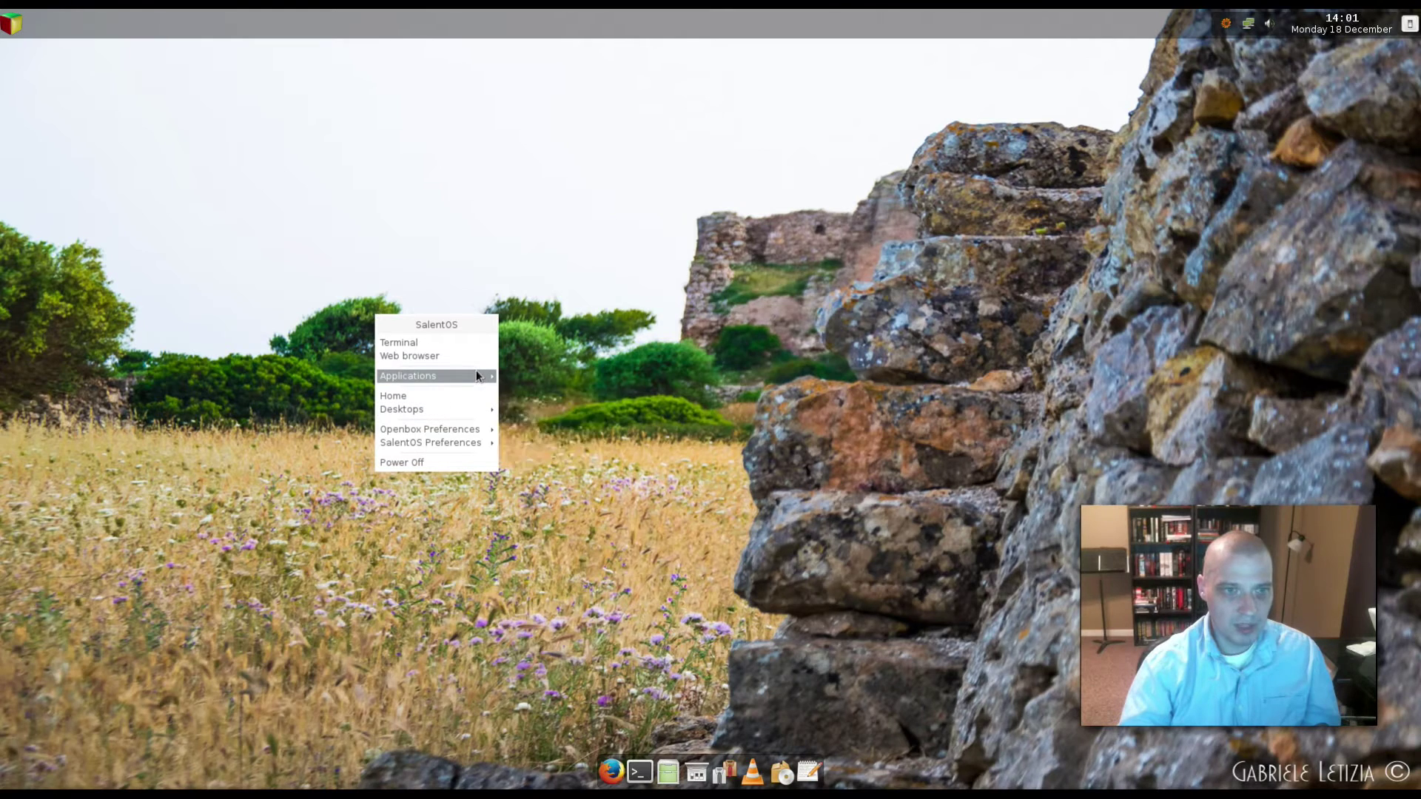
mouse_move(481, 376)
mouse_move(569, 442)
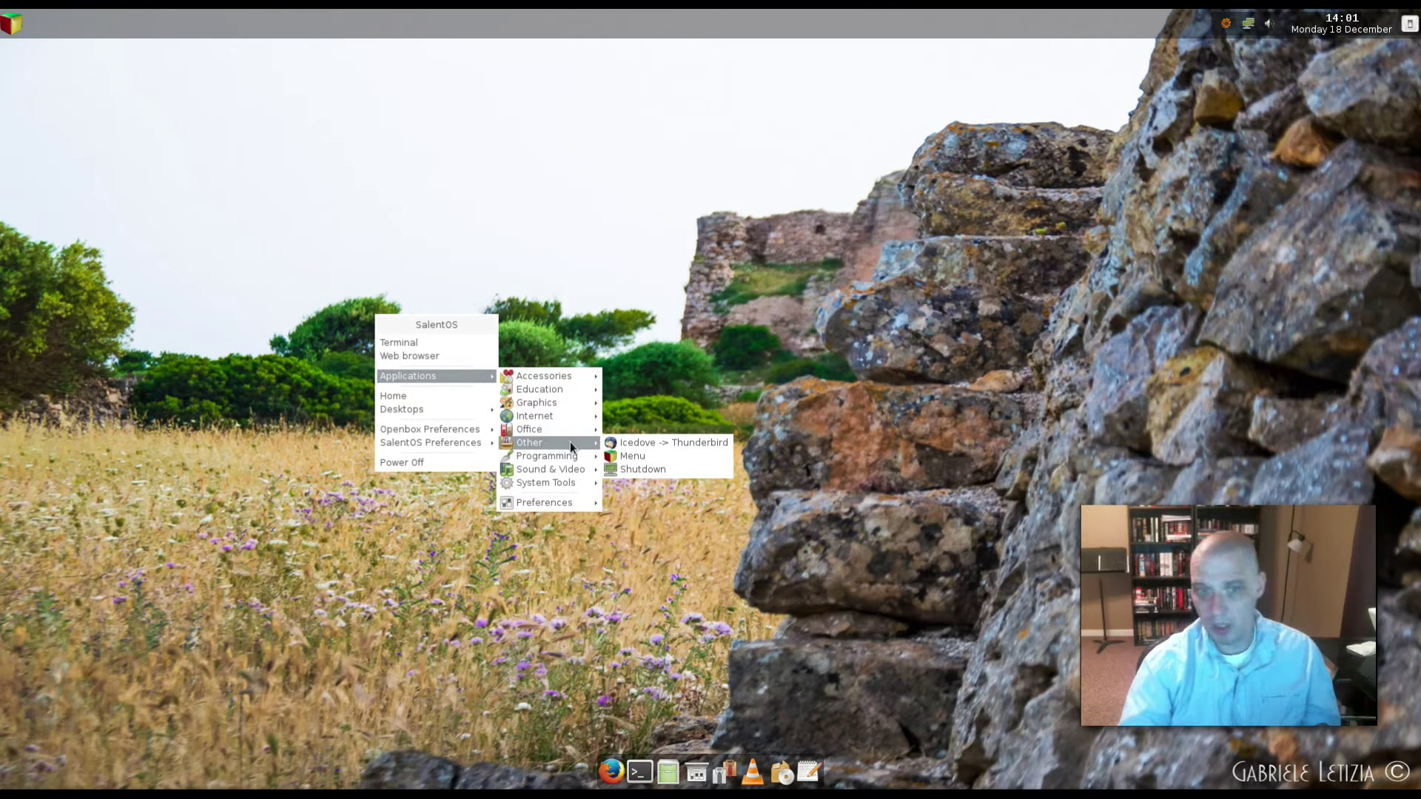
mouse_move(592, 482)
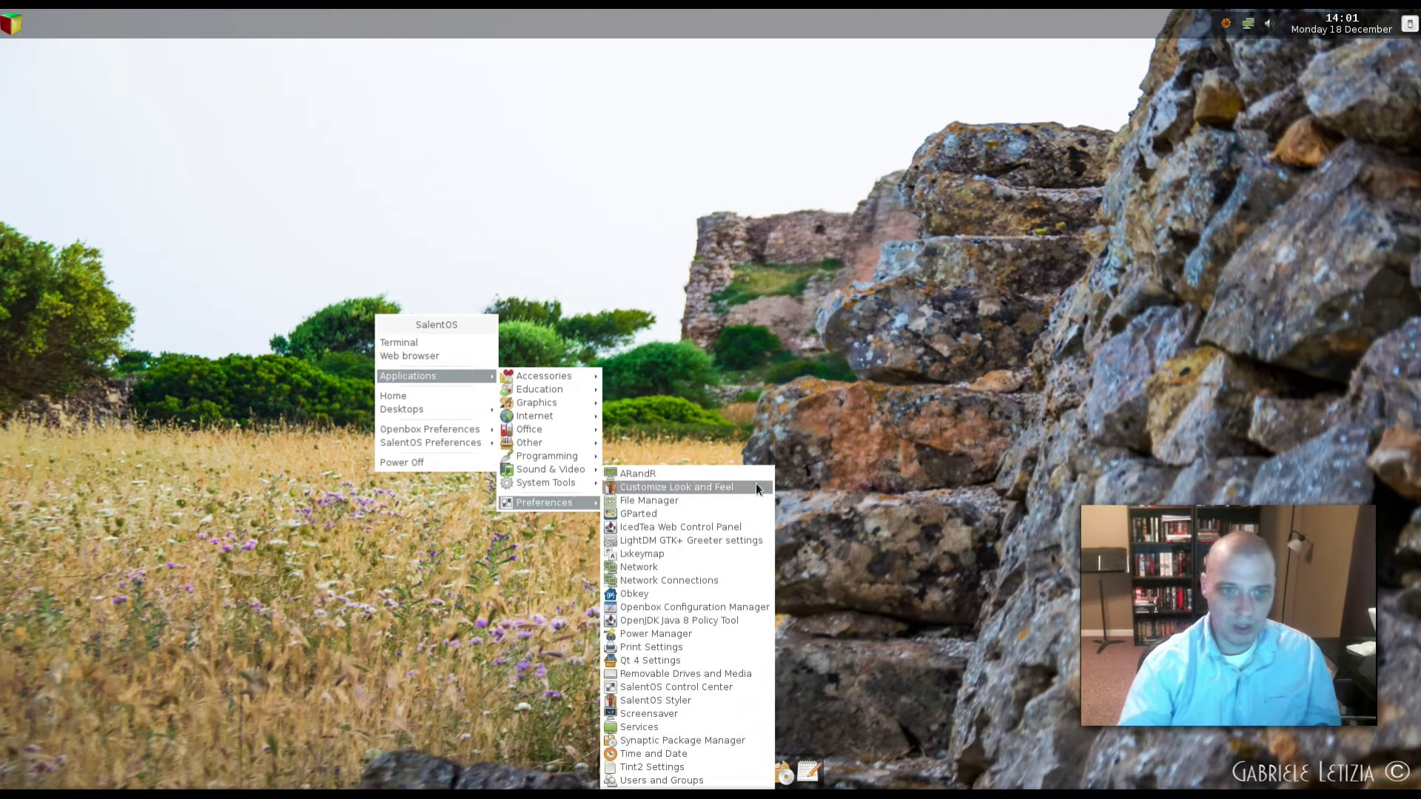
click(760, 474)
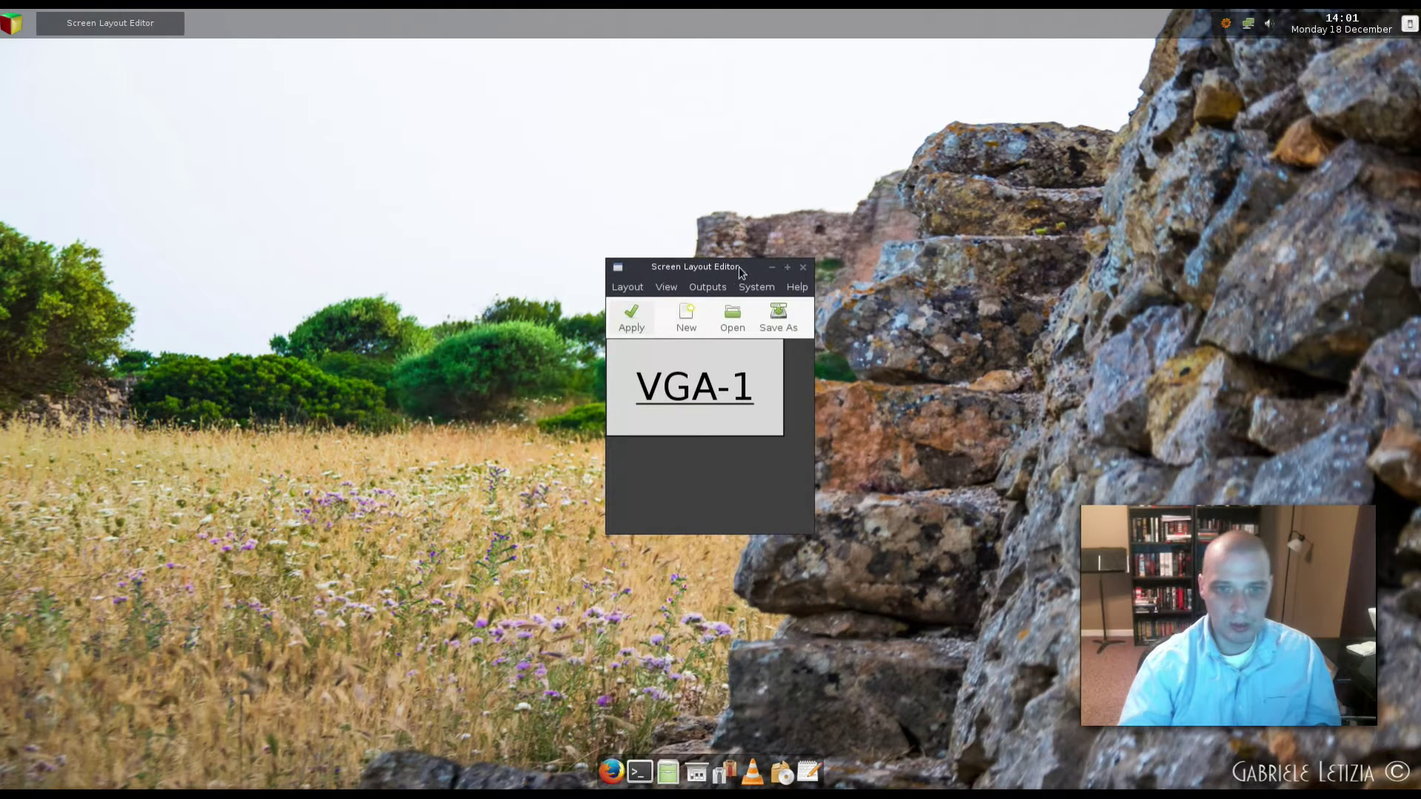
drag(687, 270, 405, 234)
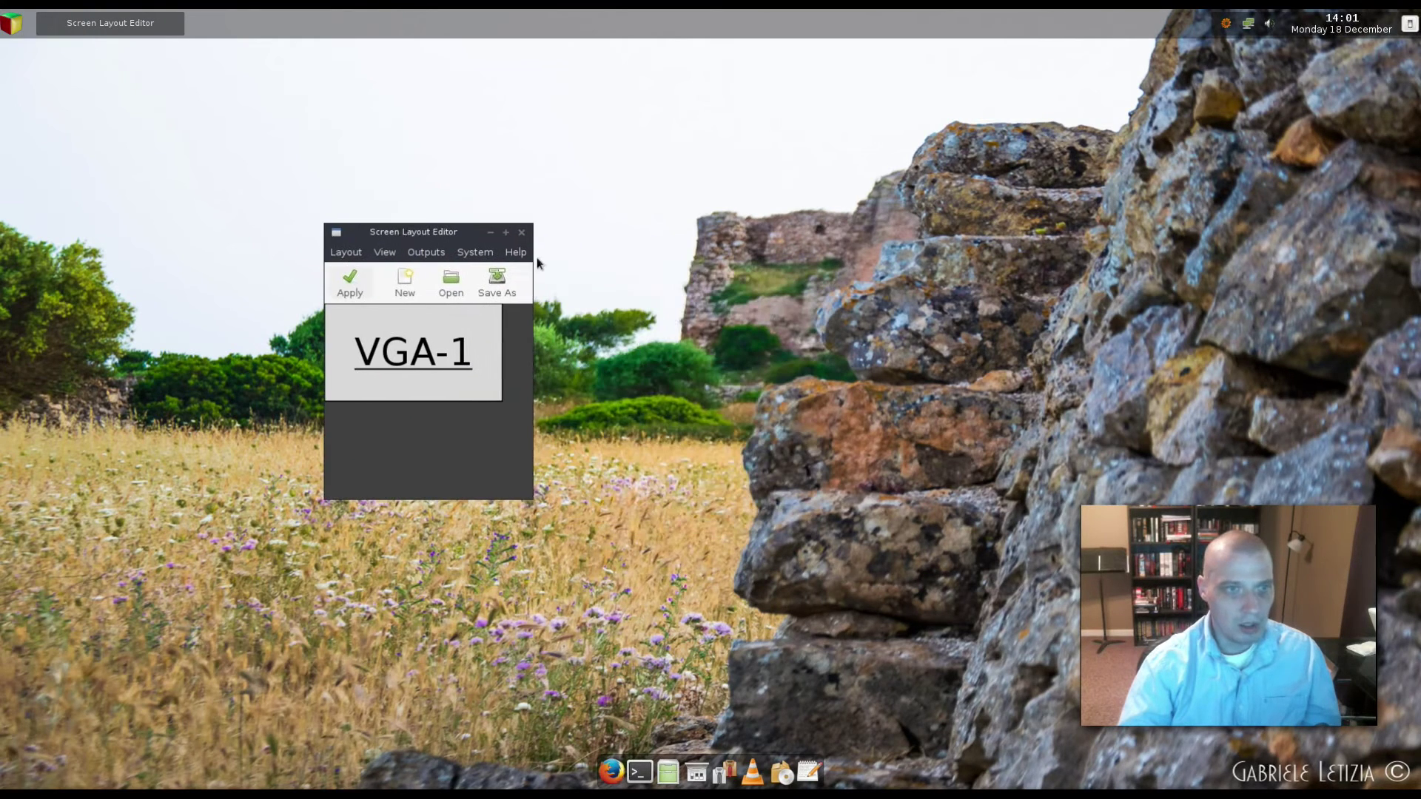
click(522, 234)
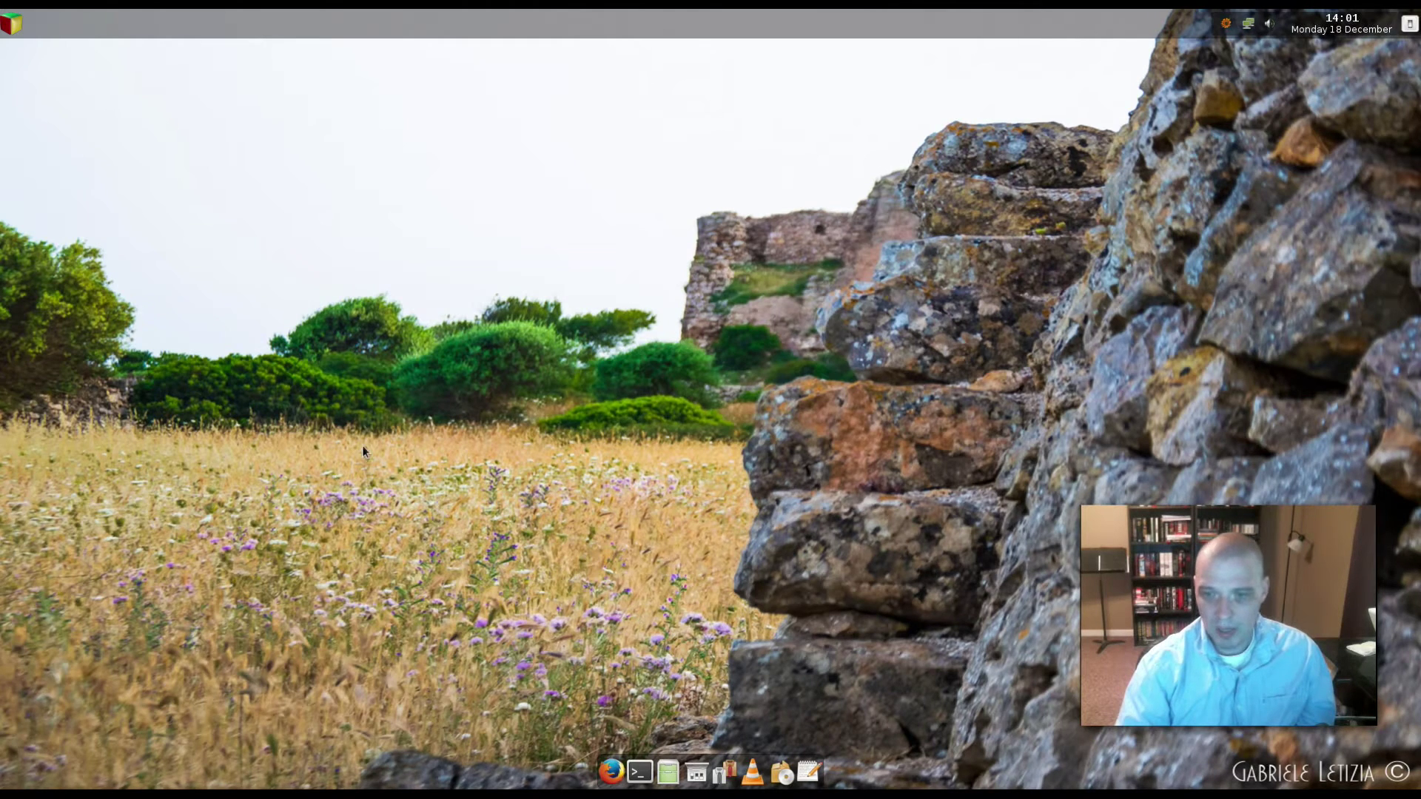
Launch Customize Look and Feel from the Preferences applications, move its window aside and show the available icon themes.
right_click(417, 390)
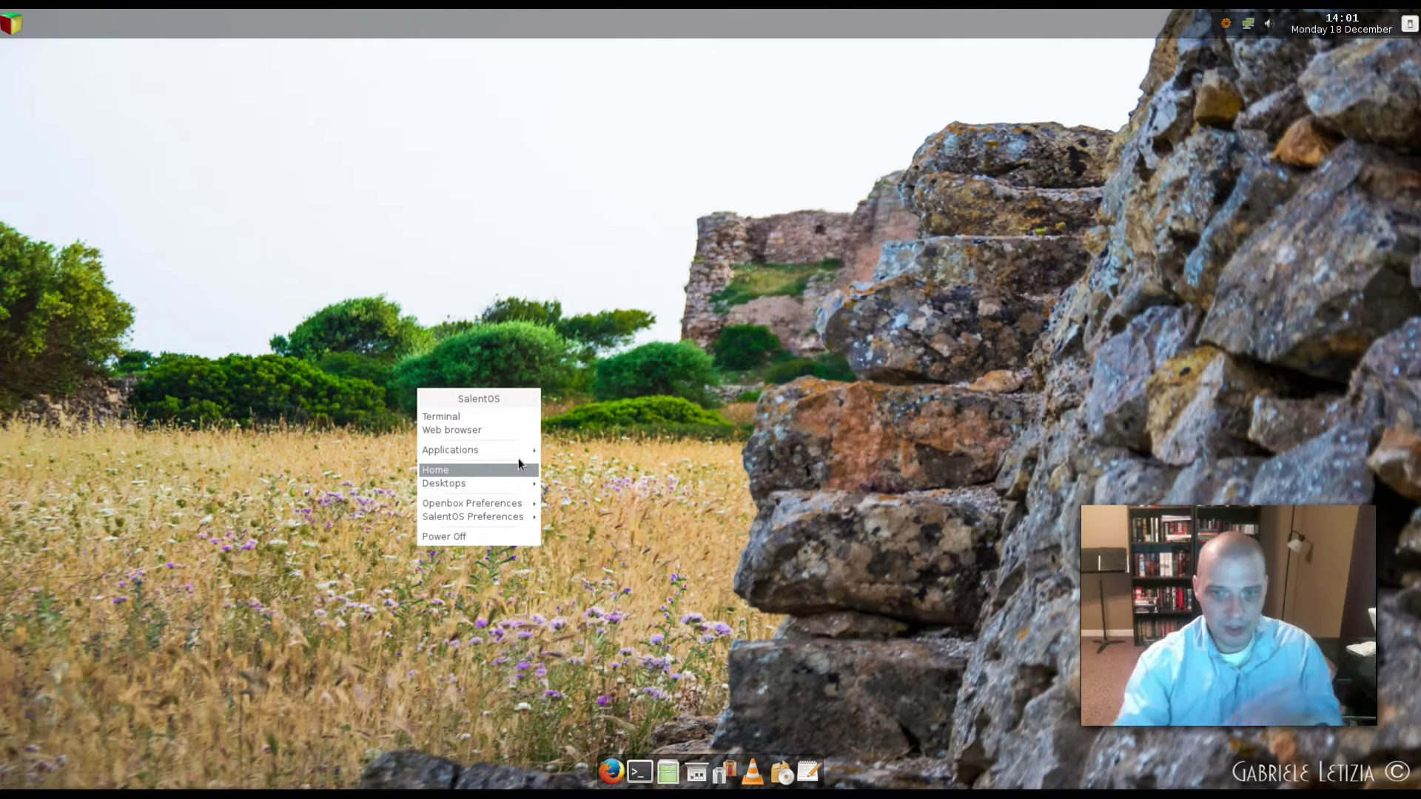
mouse_move(523, 453)
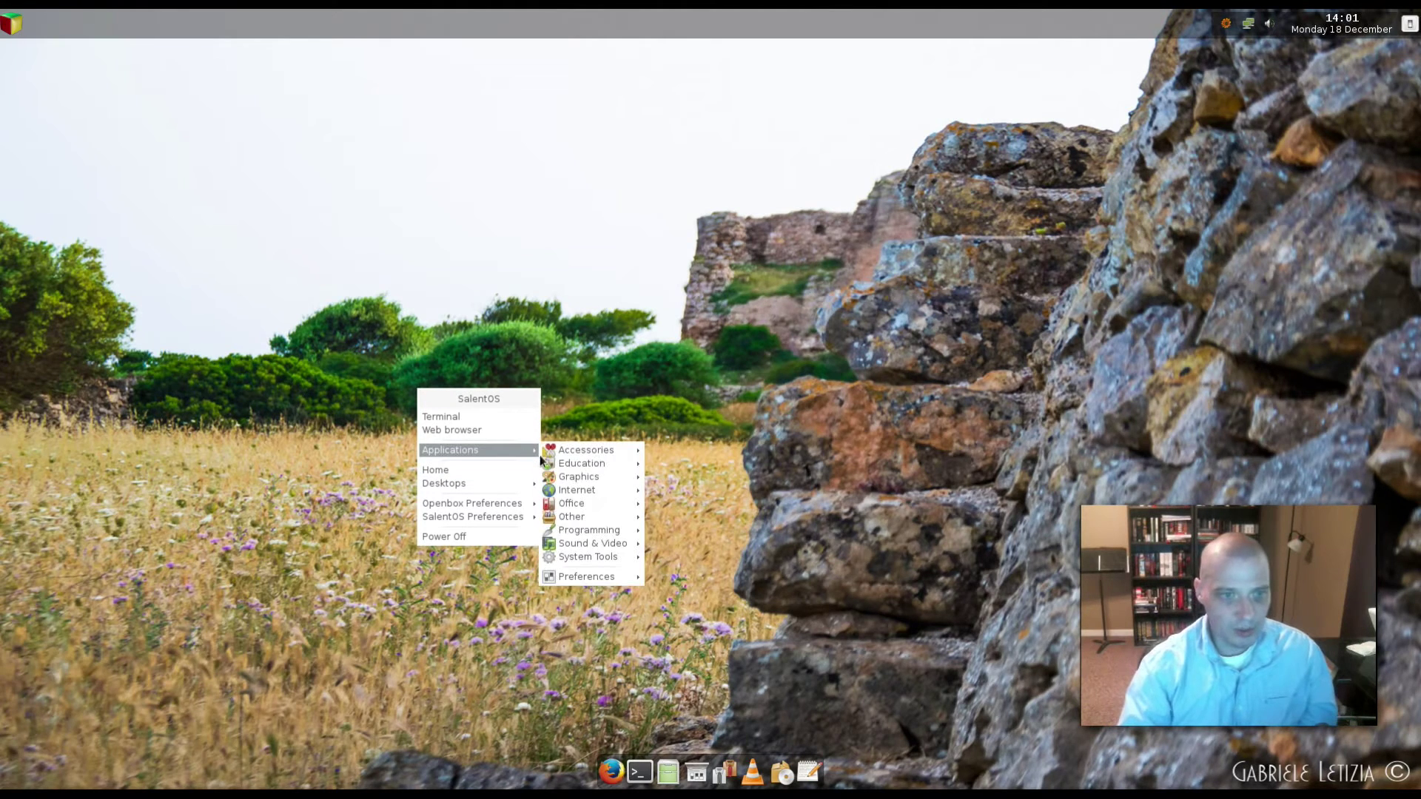
mouse_move(635, 557)
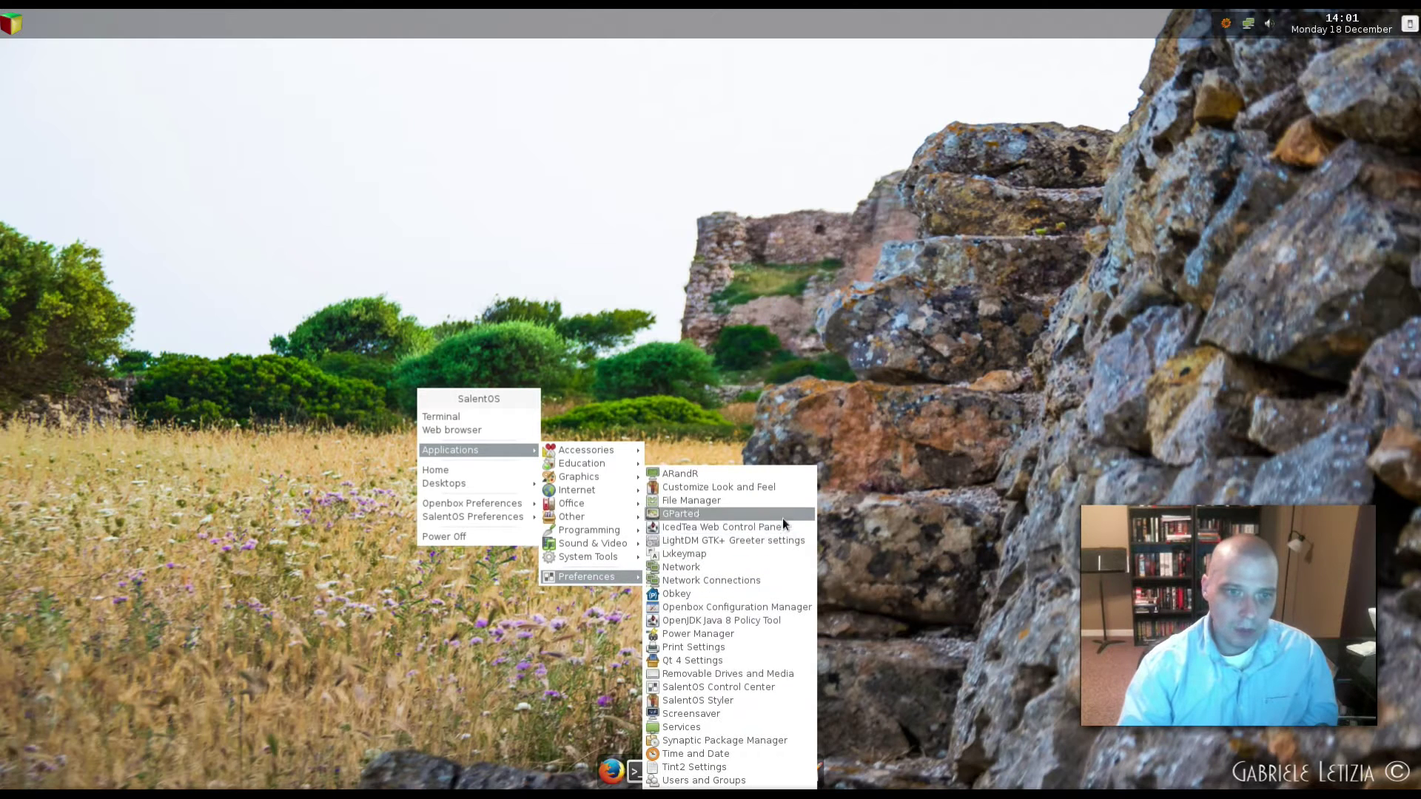
click(793, 490)
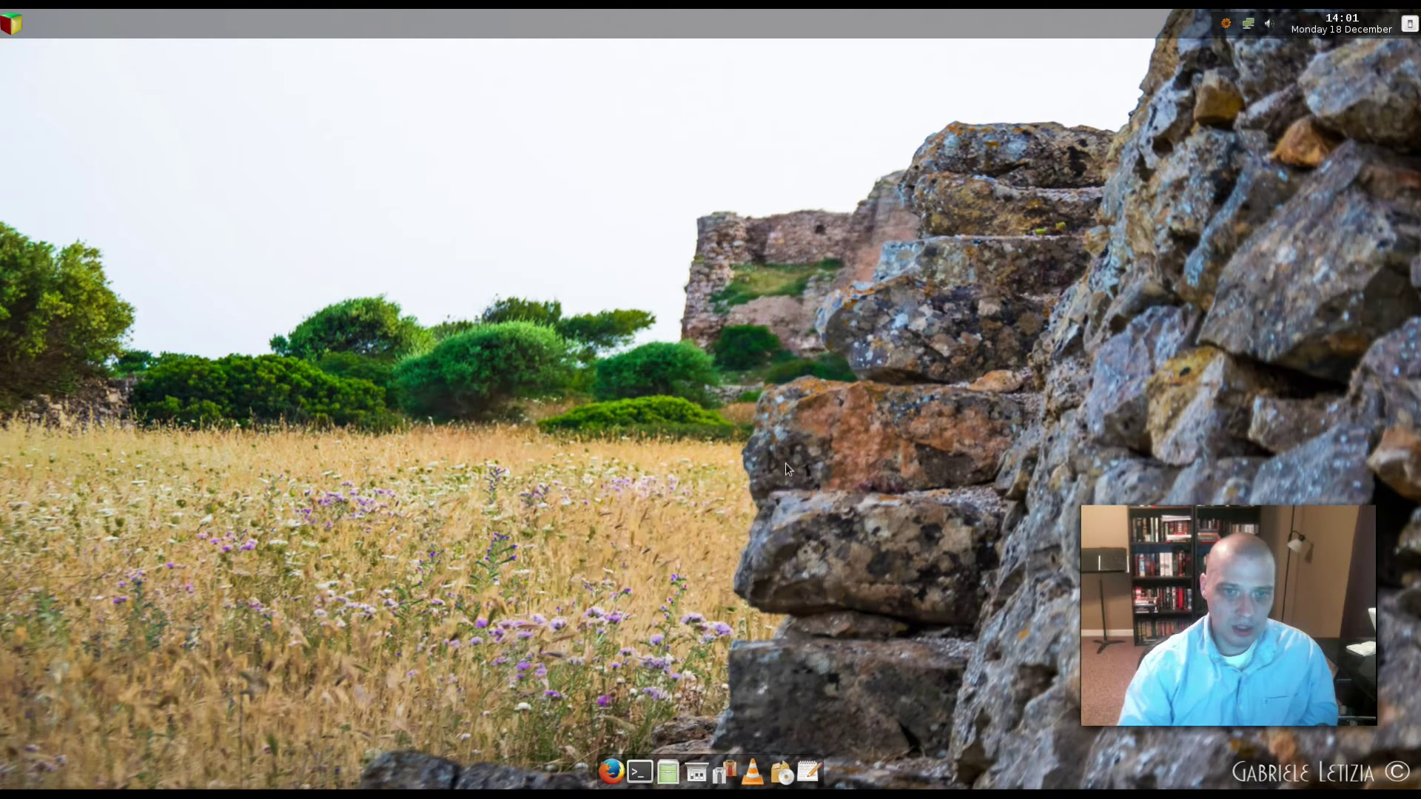
drag(761, 232, 527, 274)
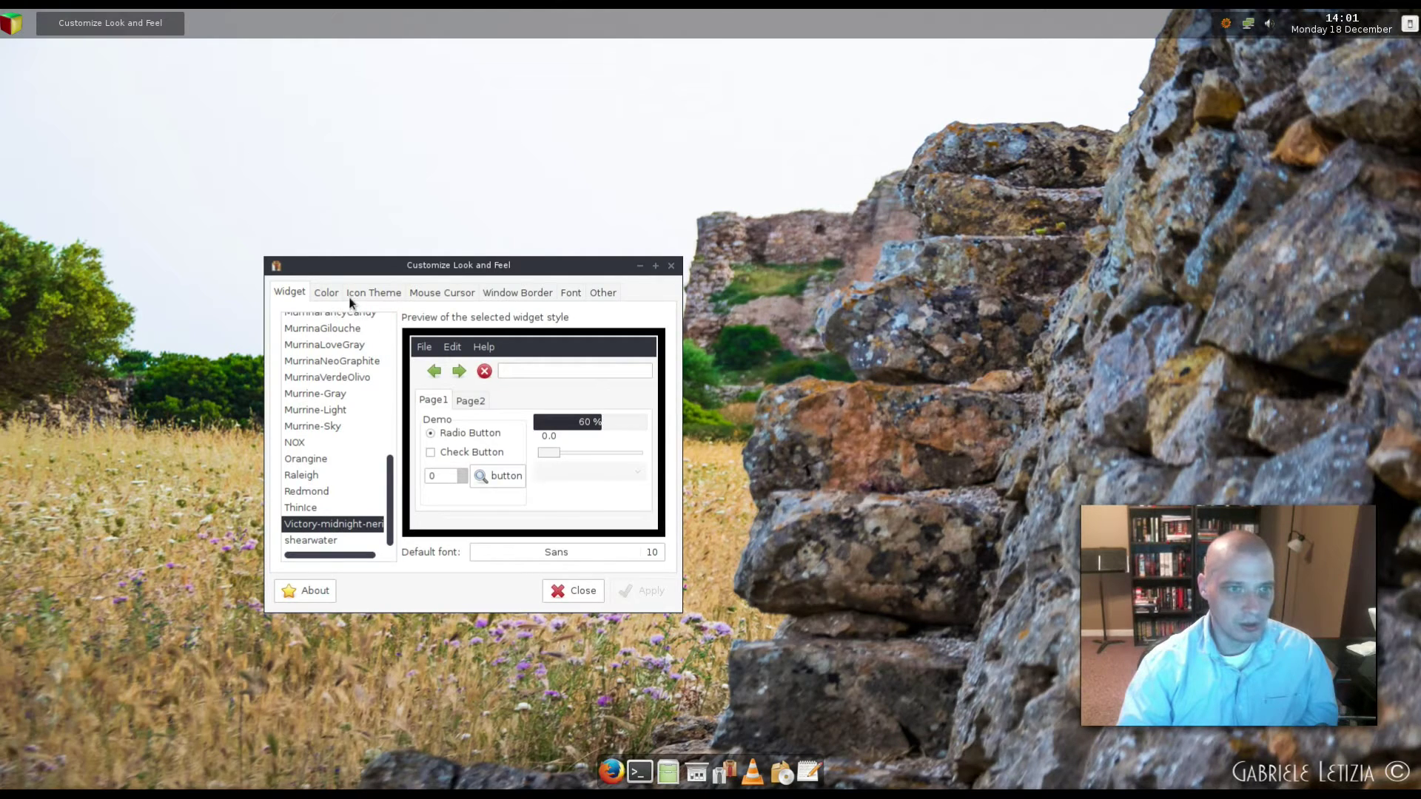
click(374, 293)
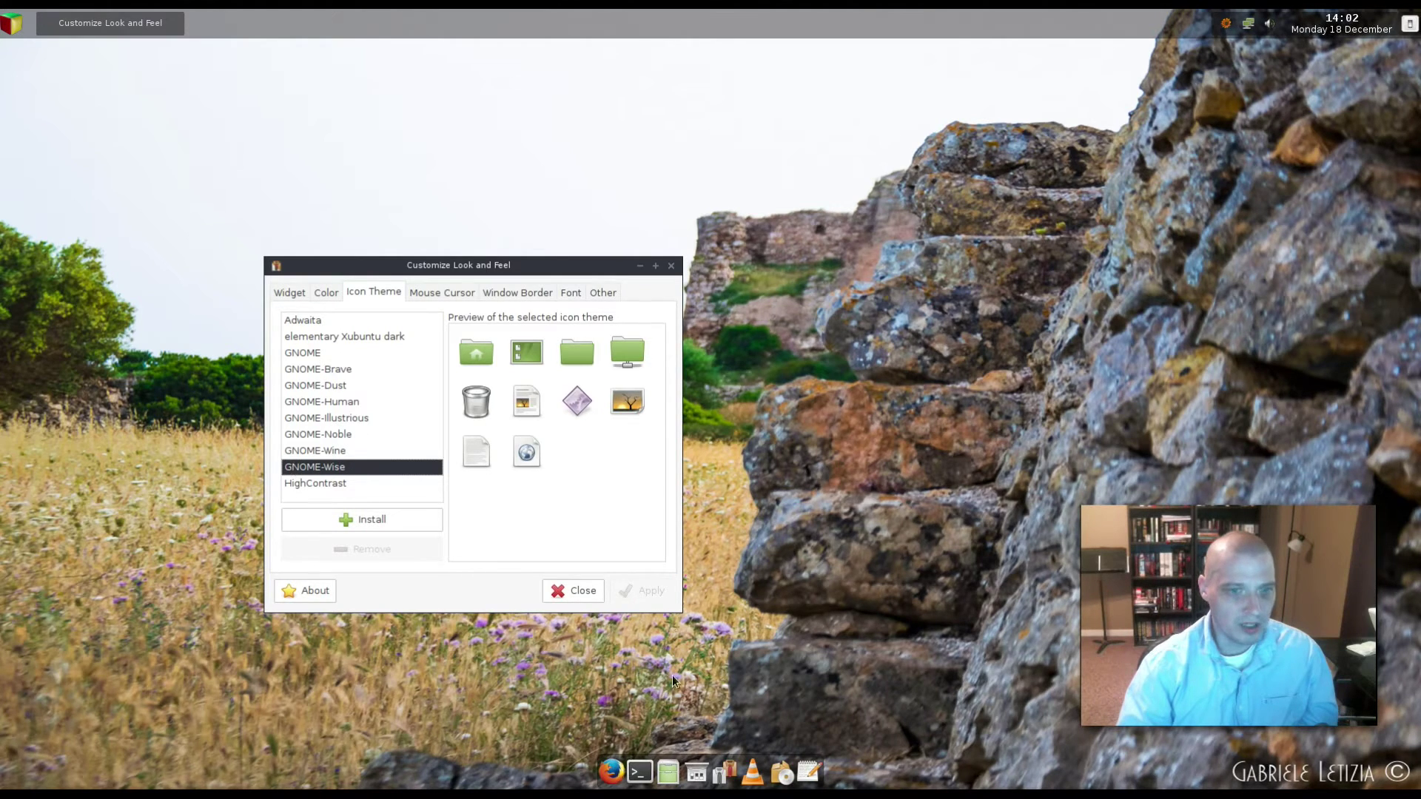
Open the file manager beside the look-and-feel window and try the Adwaita and elementary Xubuntu dark icon themes.
click(667, 772)
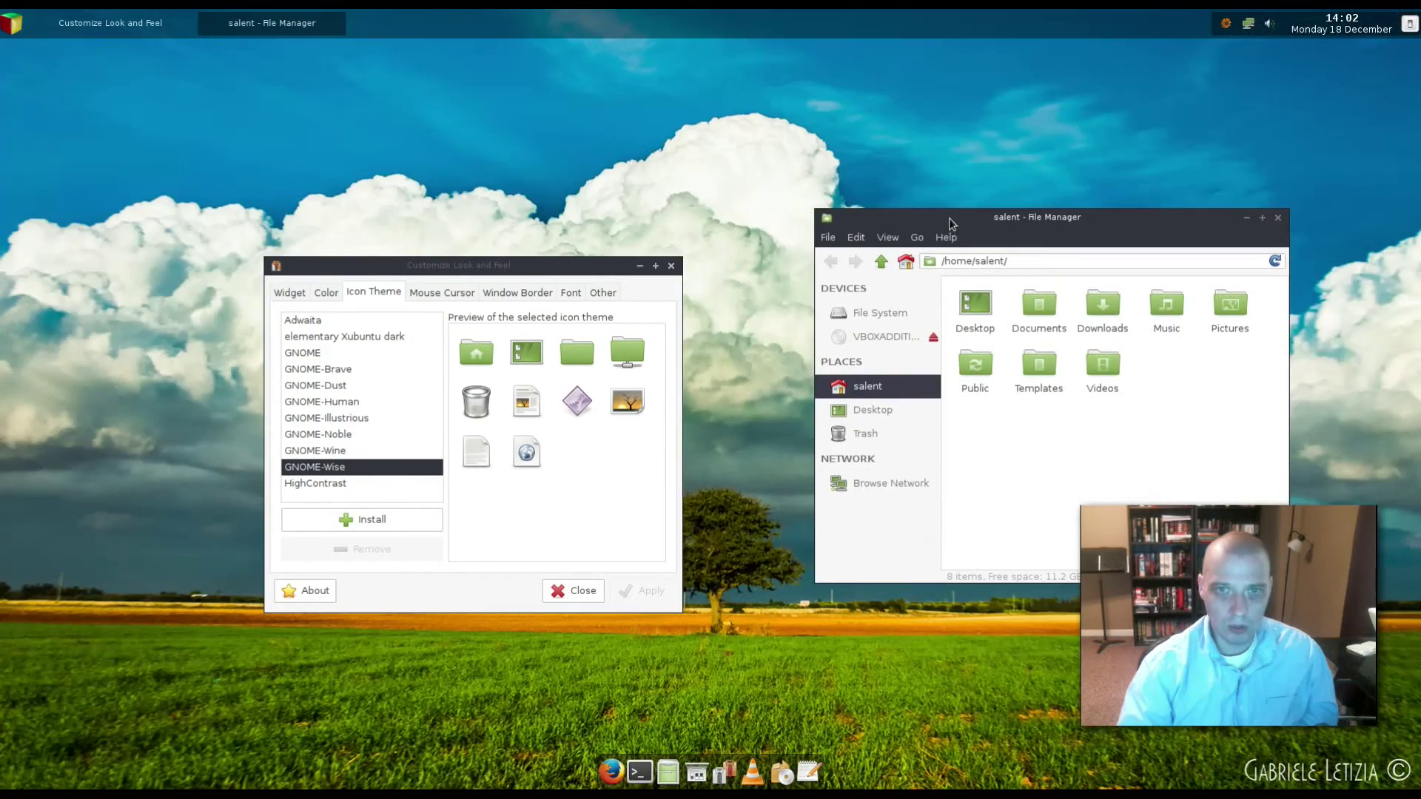
drag(951, 219, 719, 131)
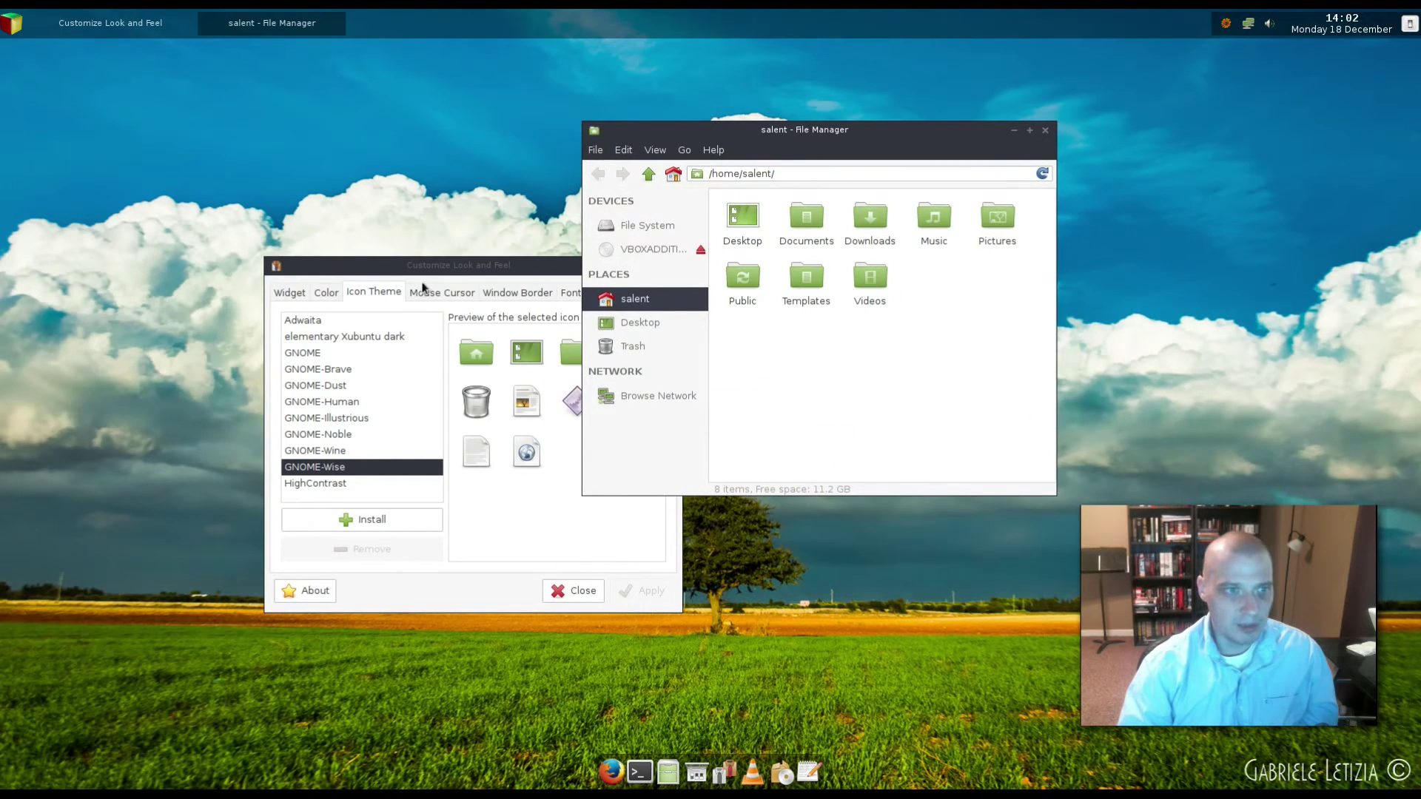
click(305, 321)
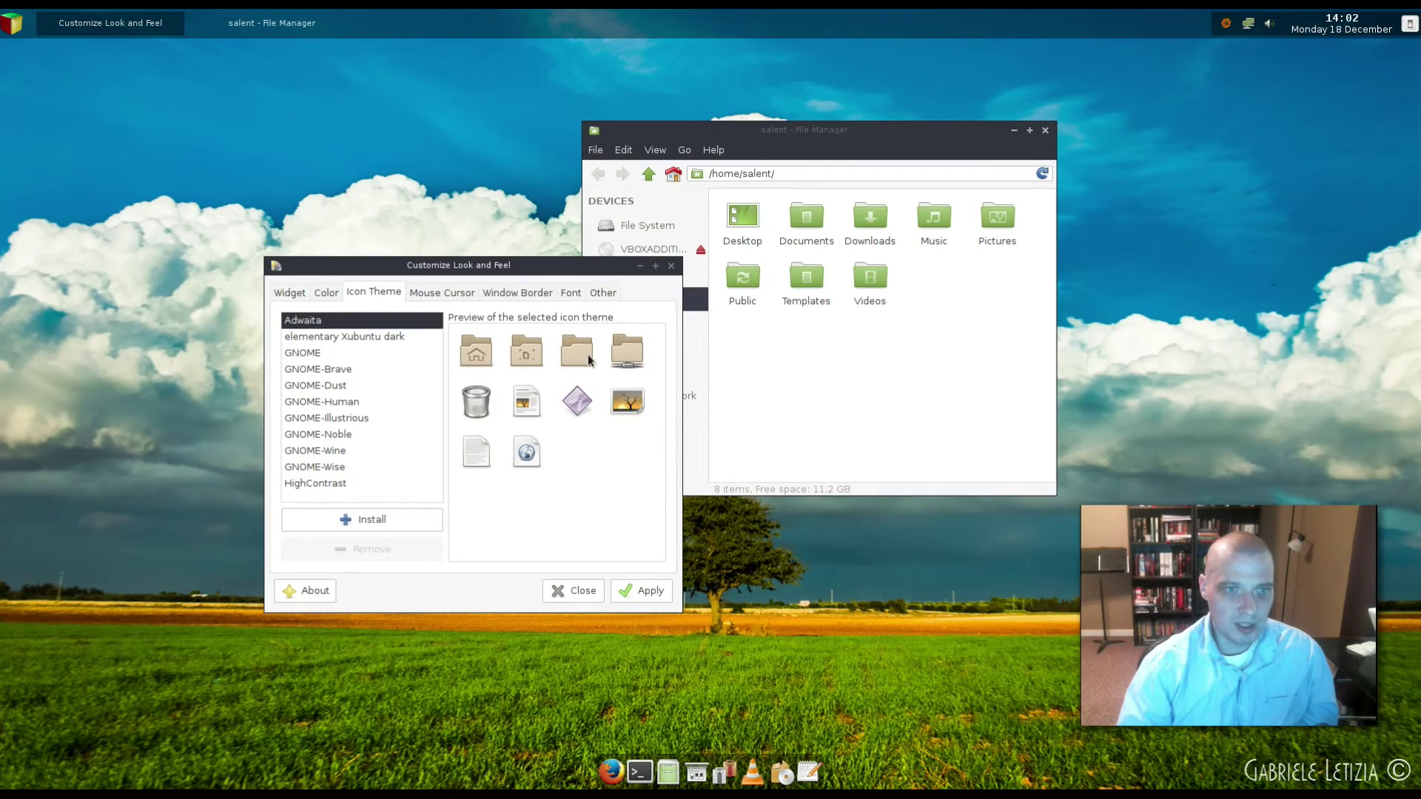
click(649, 590)
drag(578, 279, 466, 318)
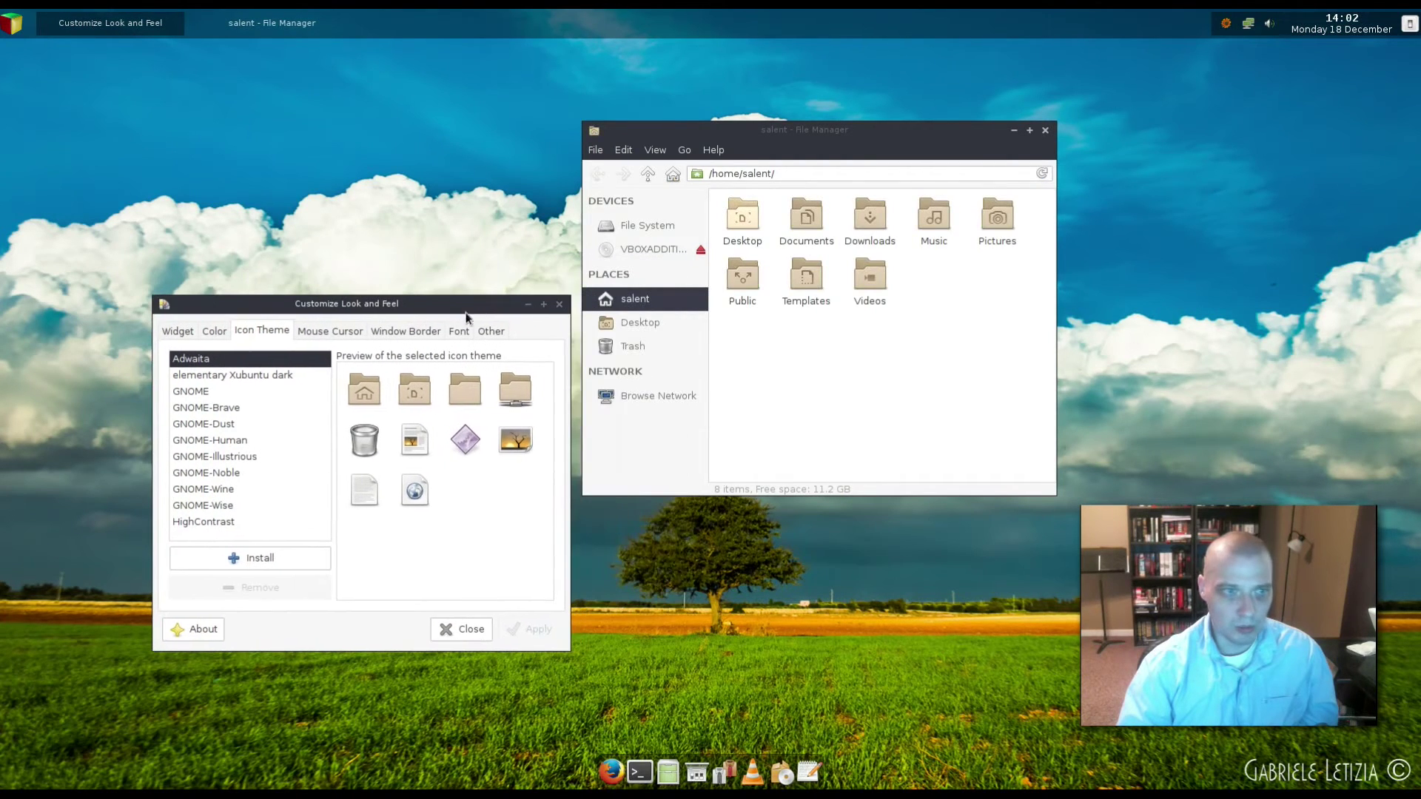
key(Down)
click(510, 632)
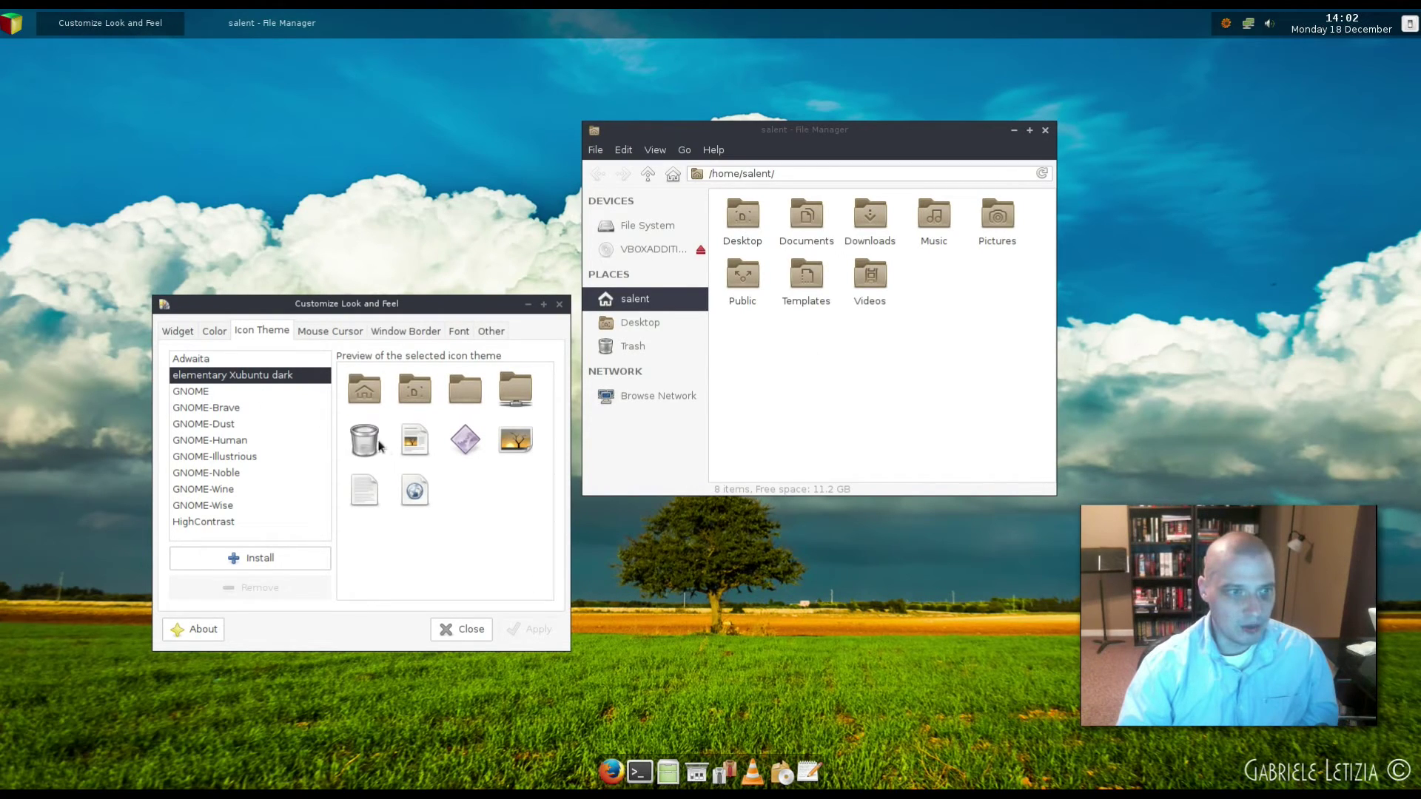
Reapply the GNOME-Wise icon theme and close the Customize Look and Feel and File Manager windows.
click(218, 506)
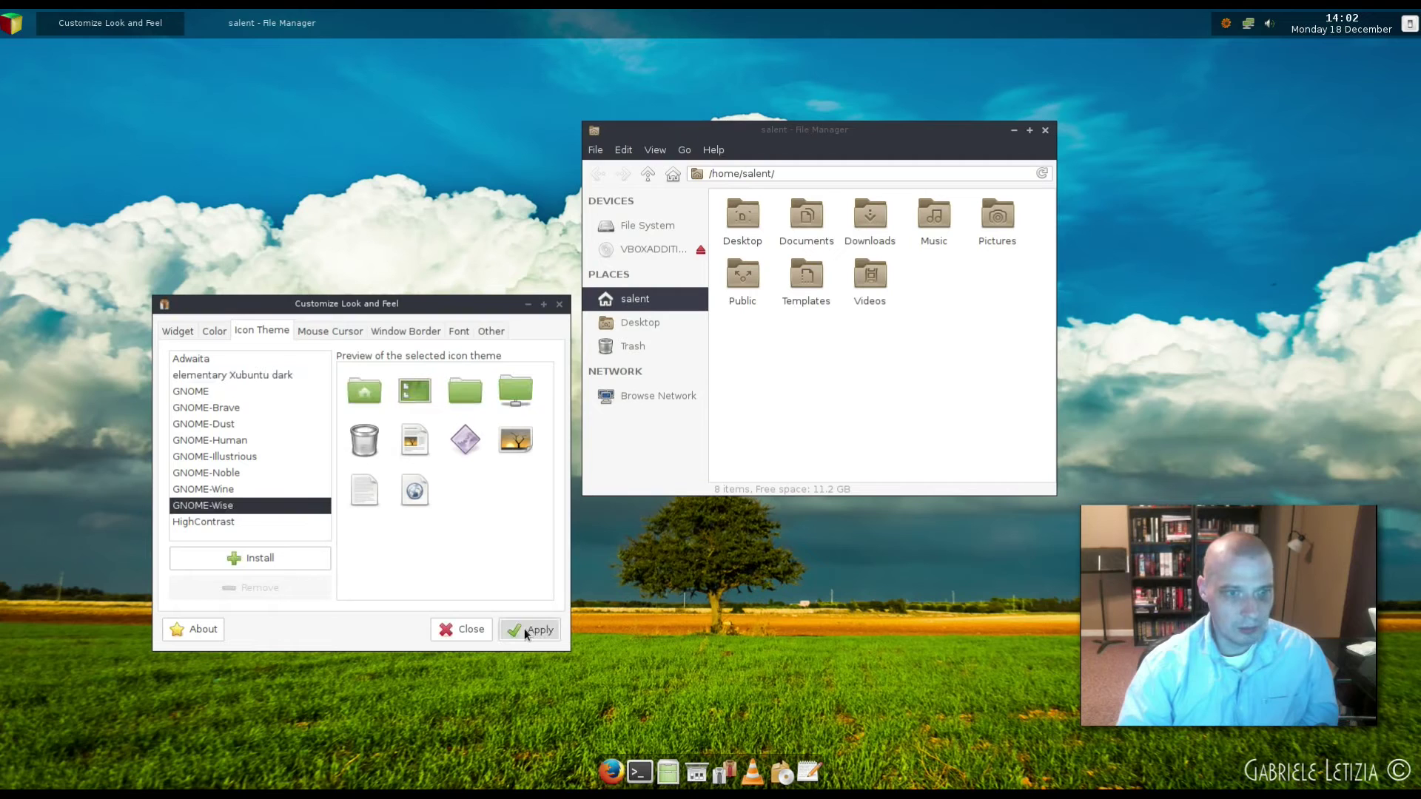
click(527, 629)
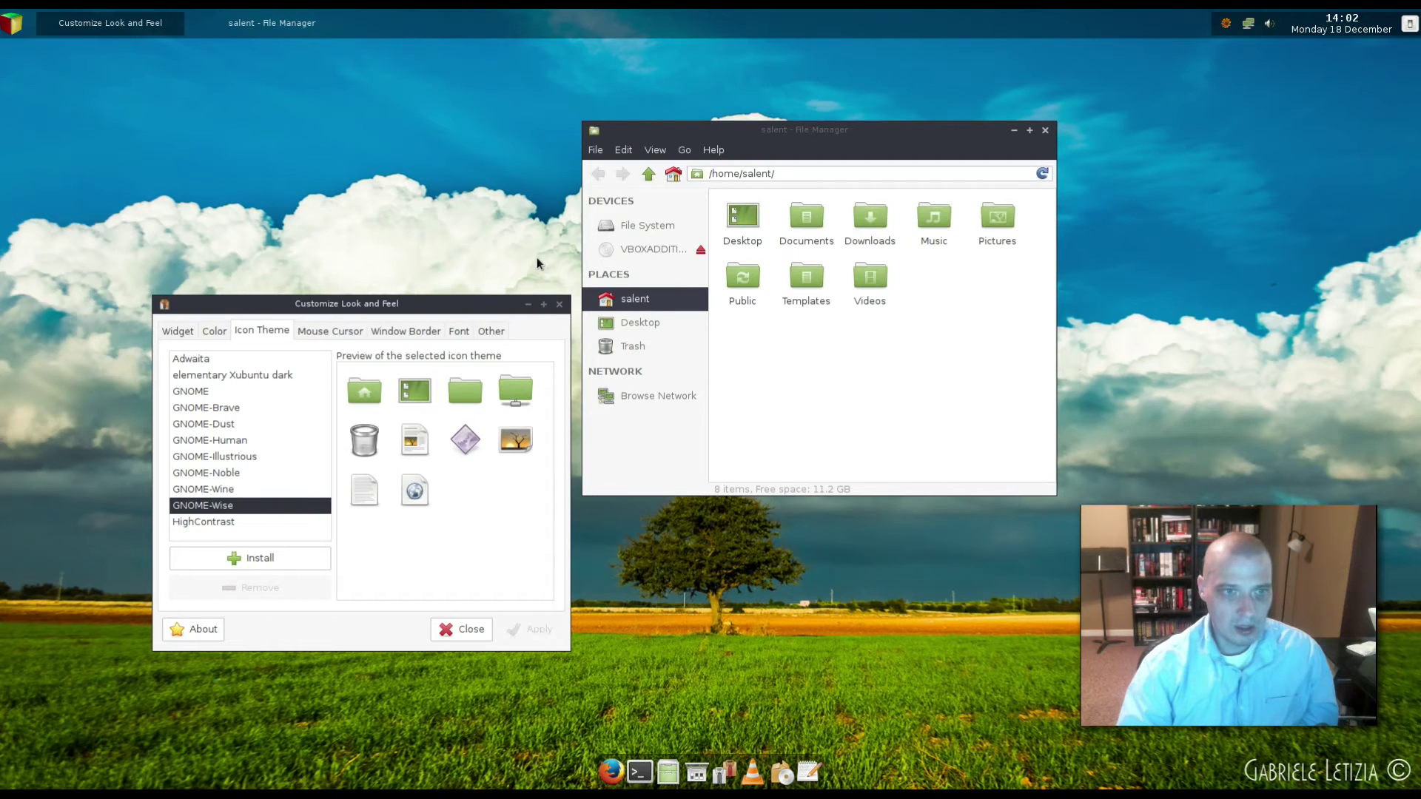
click(560, 310)
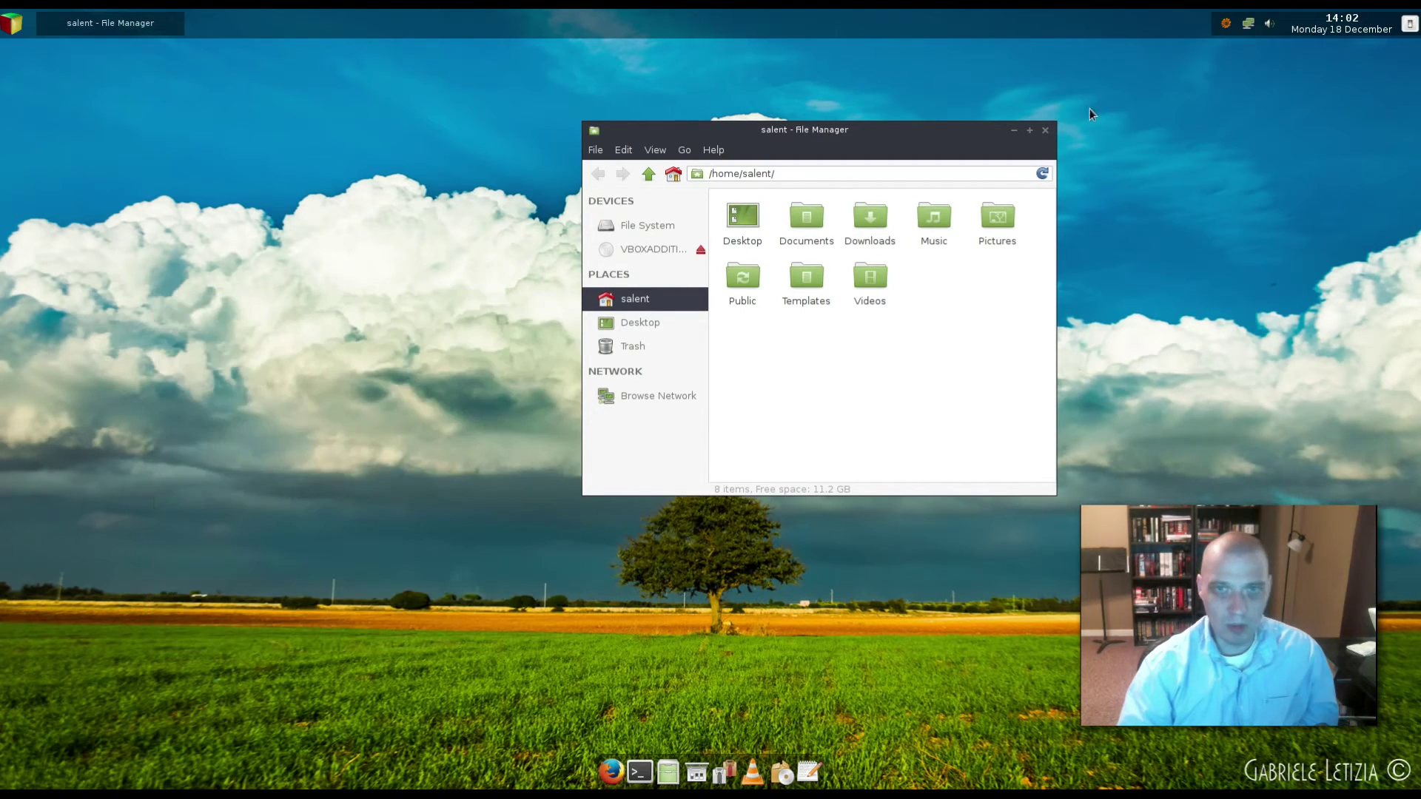
click(1045, 131)
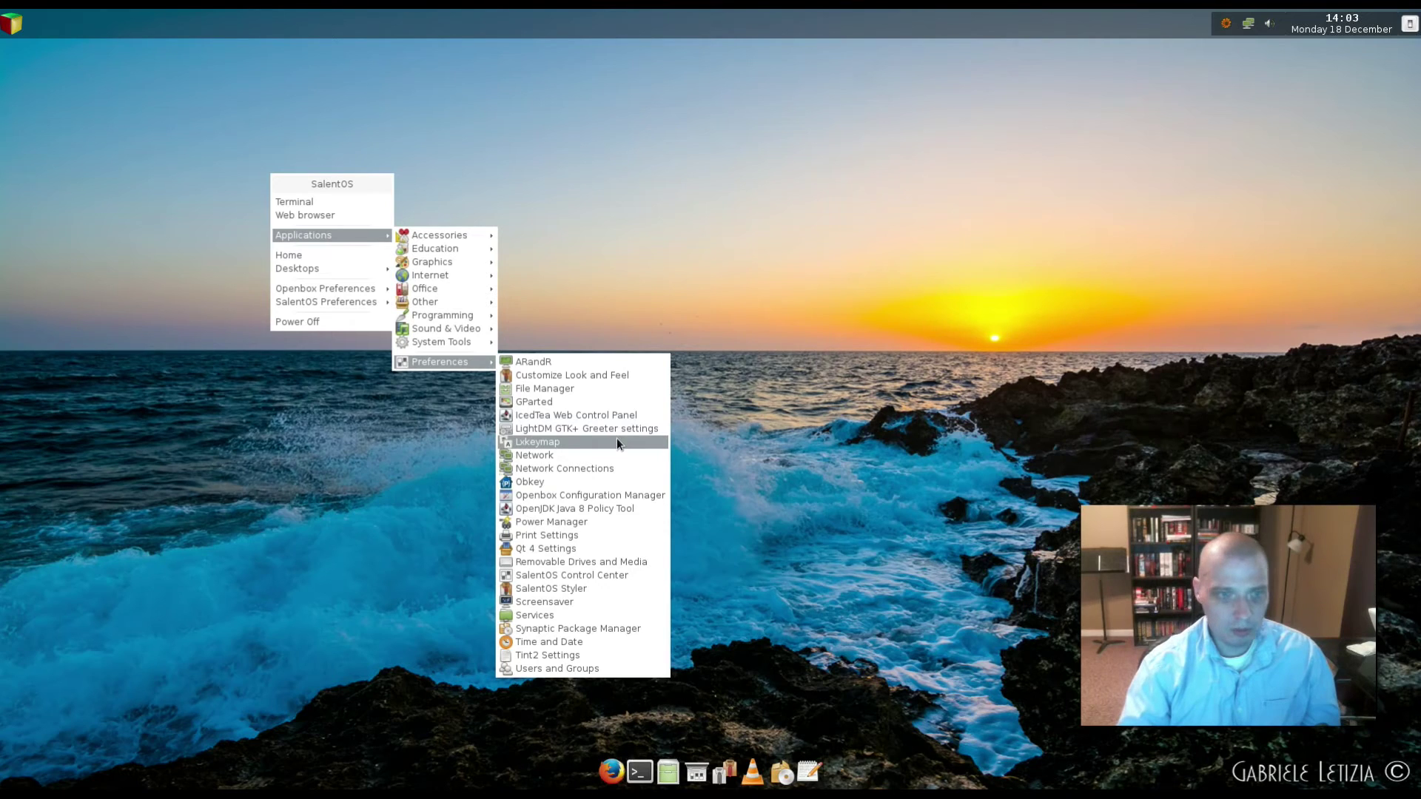
Launch the Openbox Configuration Manager from the Preferences applications, narrow its window and check the desktop menu's current styling.
click(600, 500)
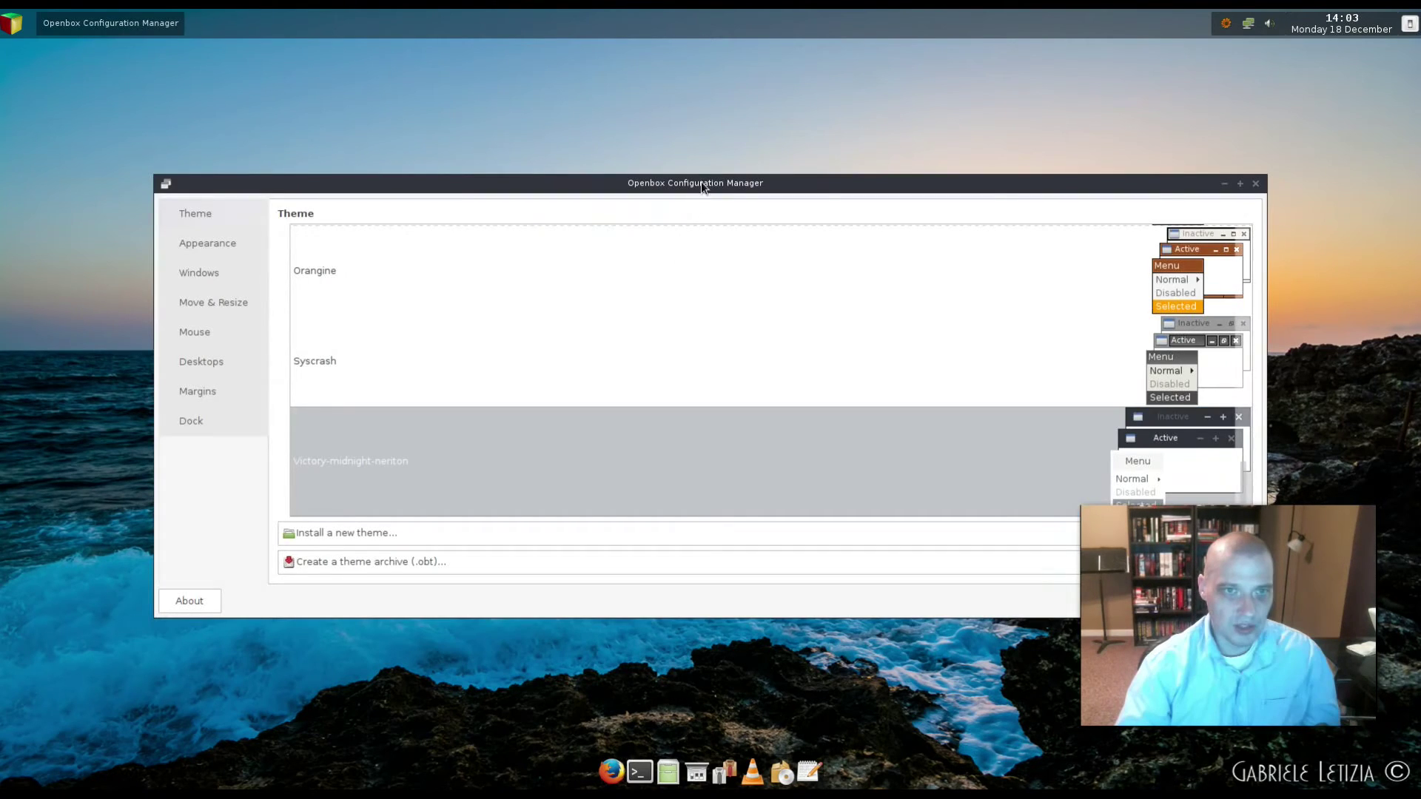
drag(1267, 178, 741, 180)
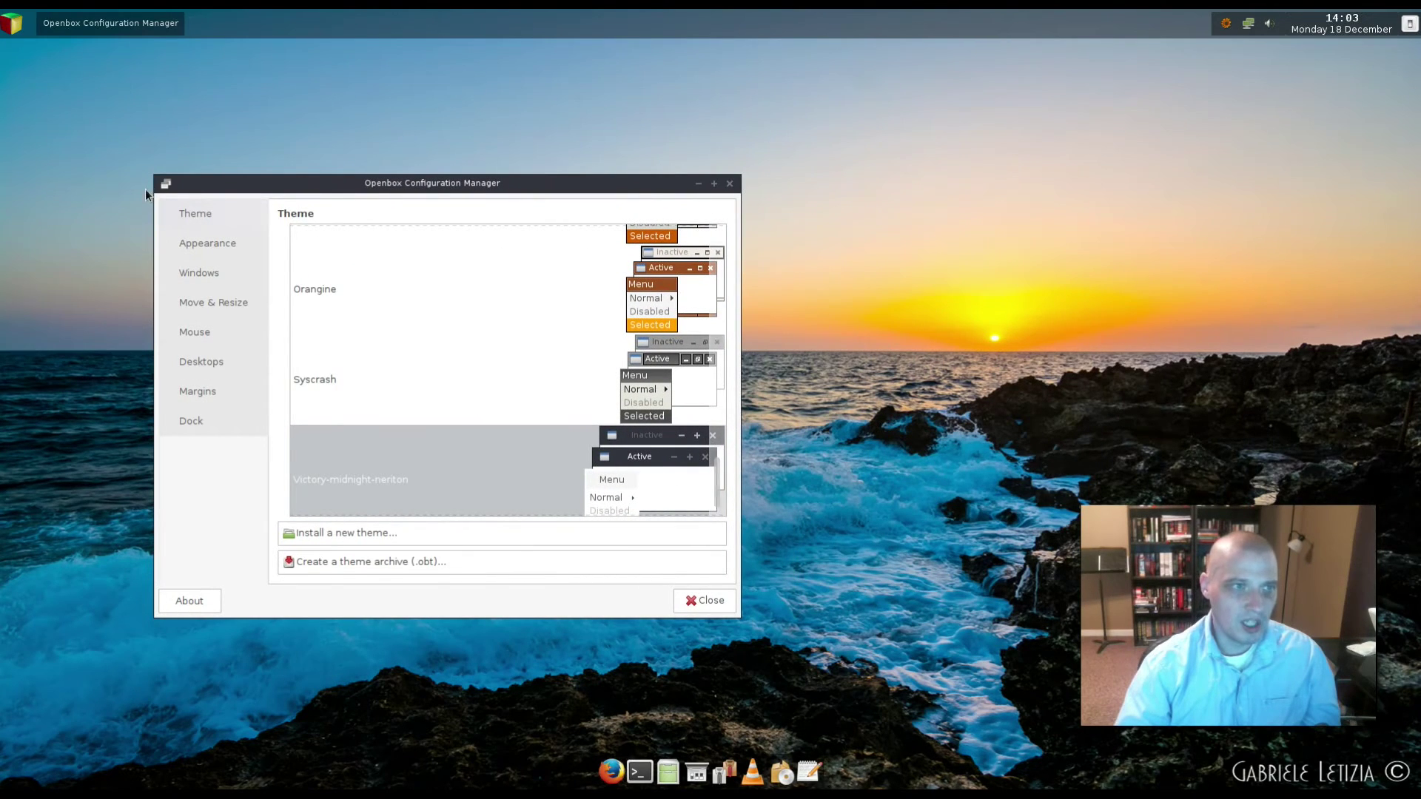
right_click(821, 235)
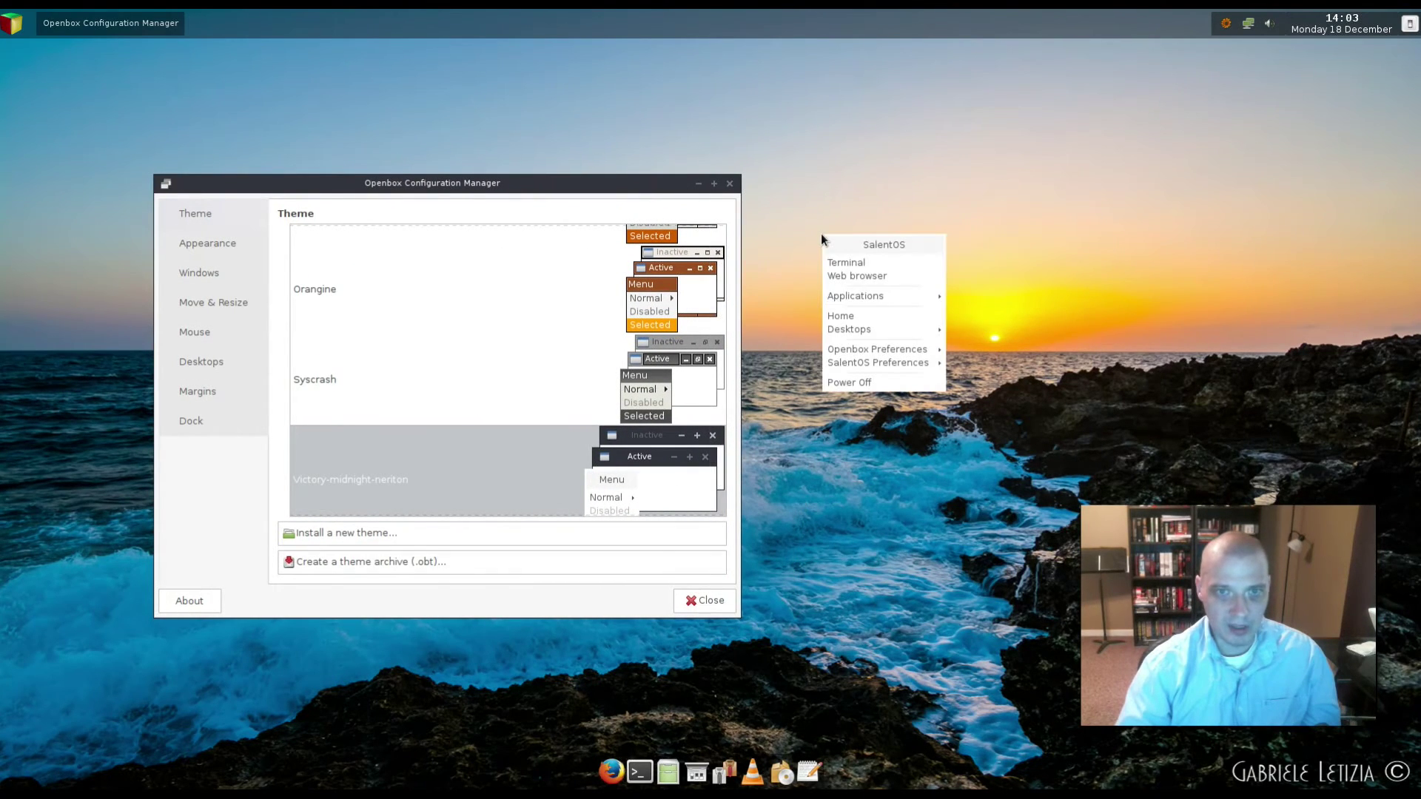
click(425, 624)
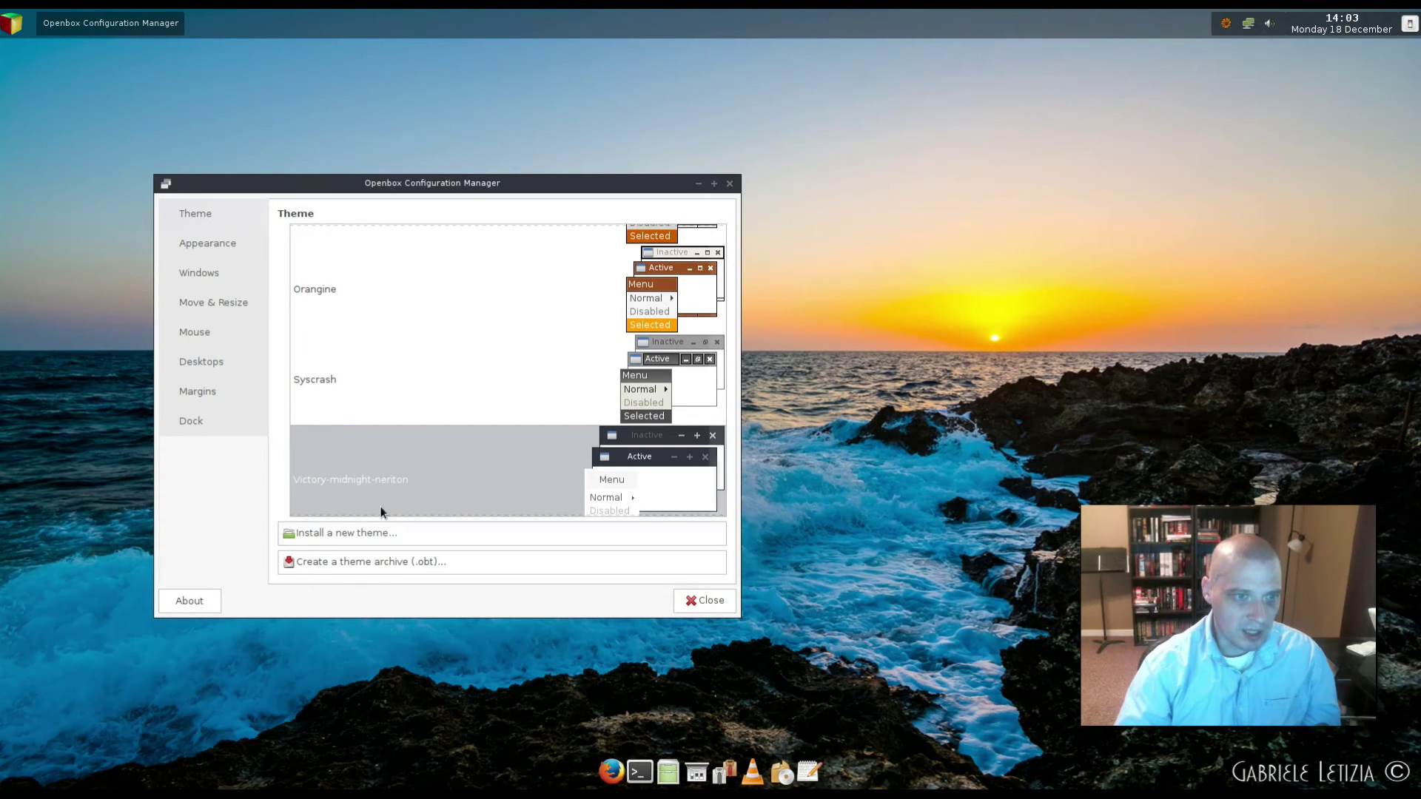
Try the Syscrash Openbox theme and inspect the desktop menu and its Applications submenu in that style.
click(354, 386)
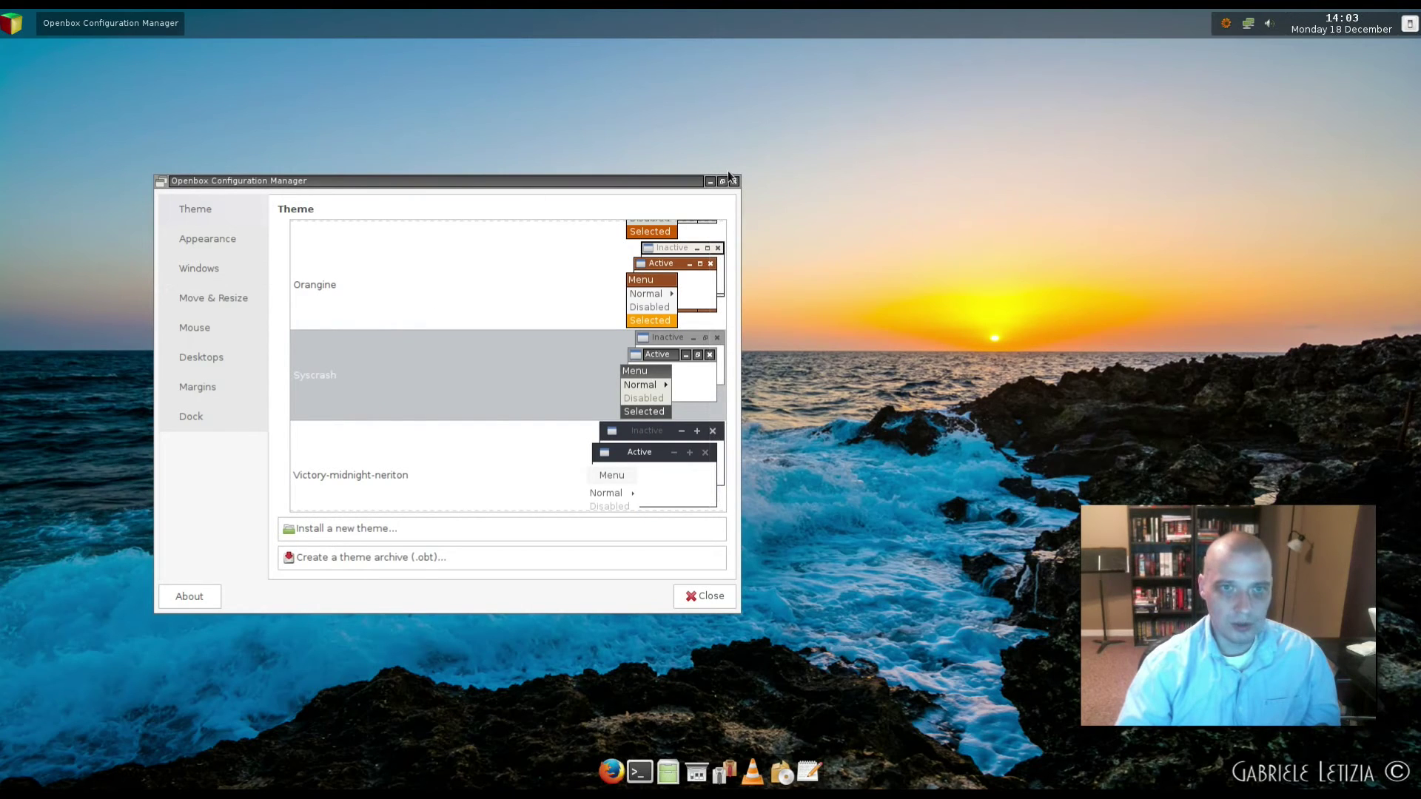
right_click(851, 185)
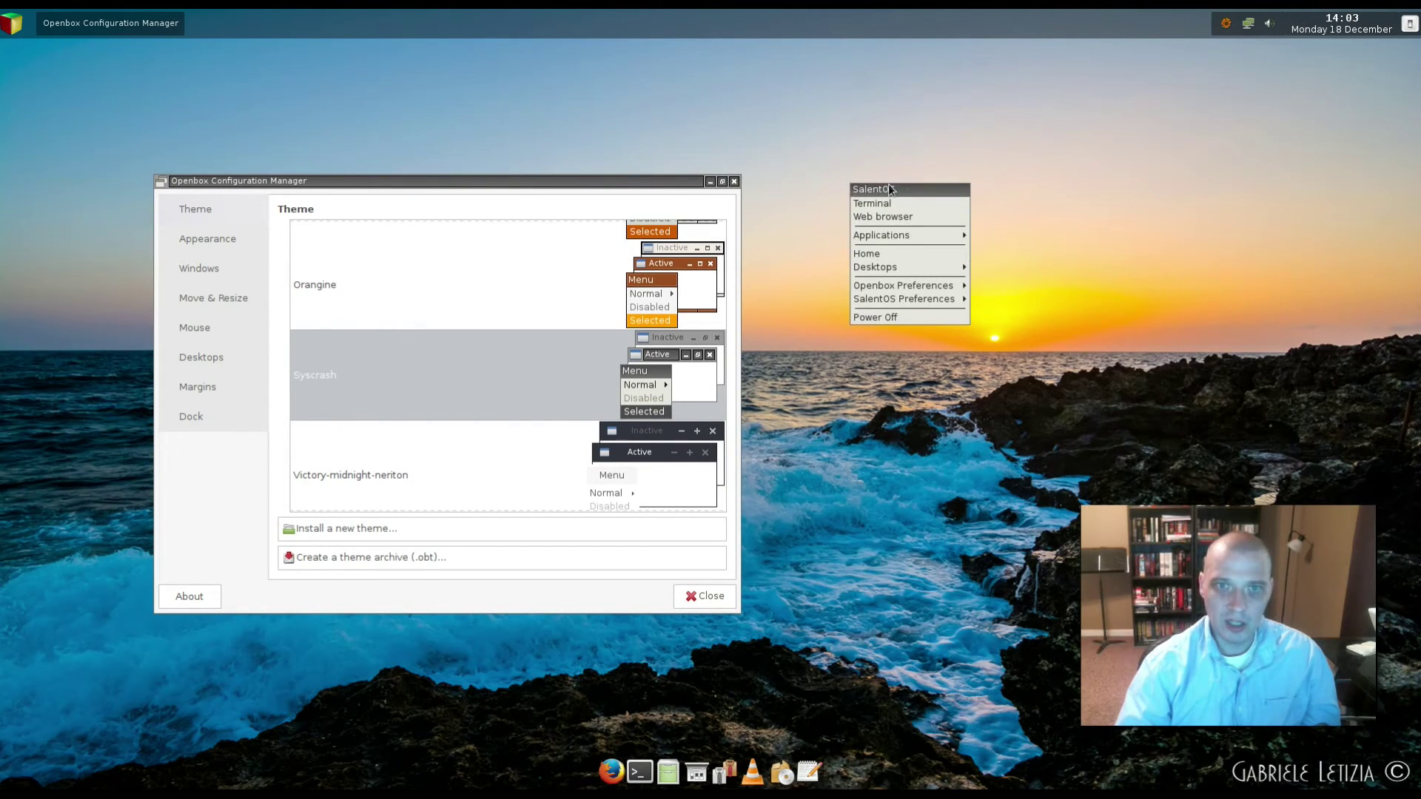
mouse_move(930, 234)
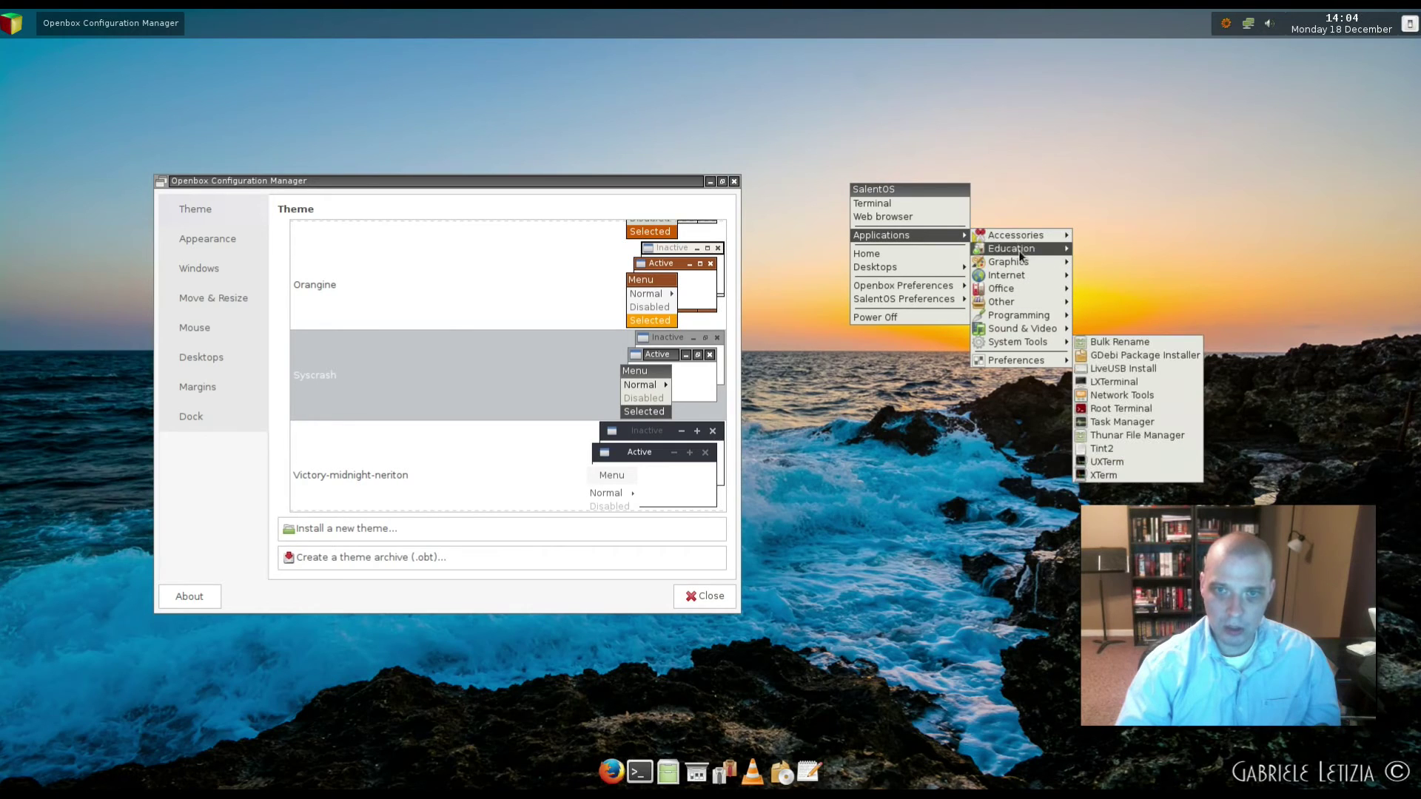
click(1012, 172)
Reapply the Victory-midnight-neriton theme, close the Openbox Configuration Manager and check the desktop menu again.
click(407, 487)
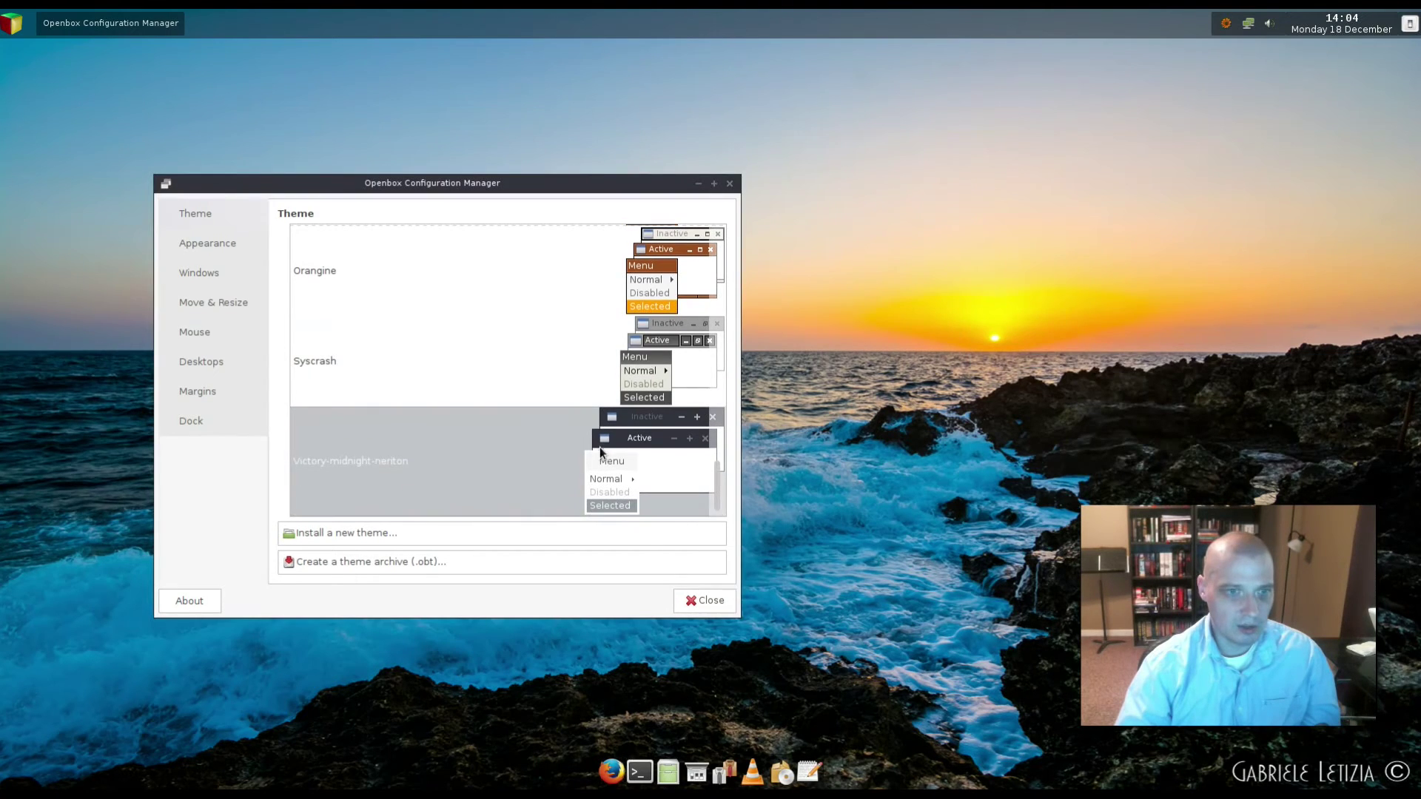
click(690, 604)
right_click(444, 271)
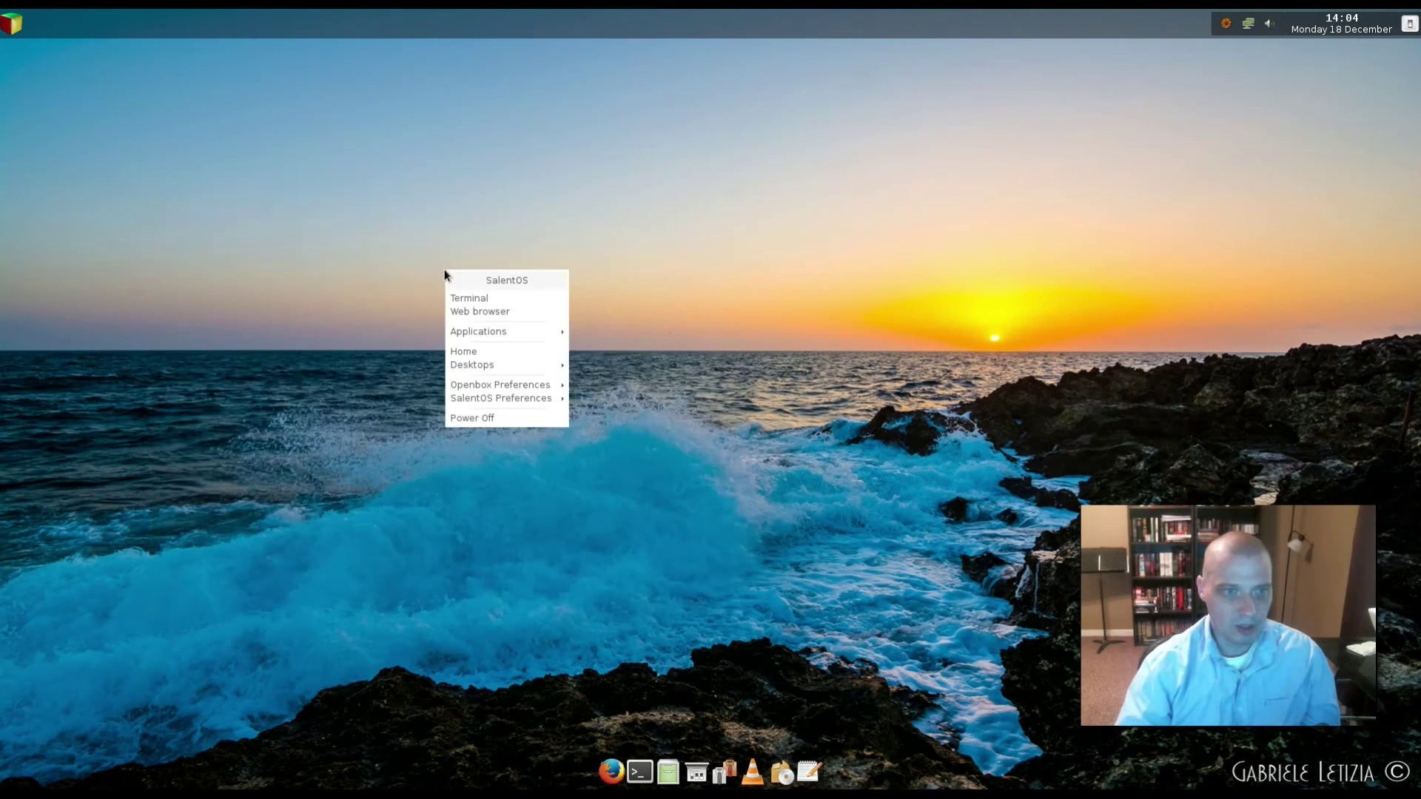
click(633, 742)
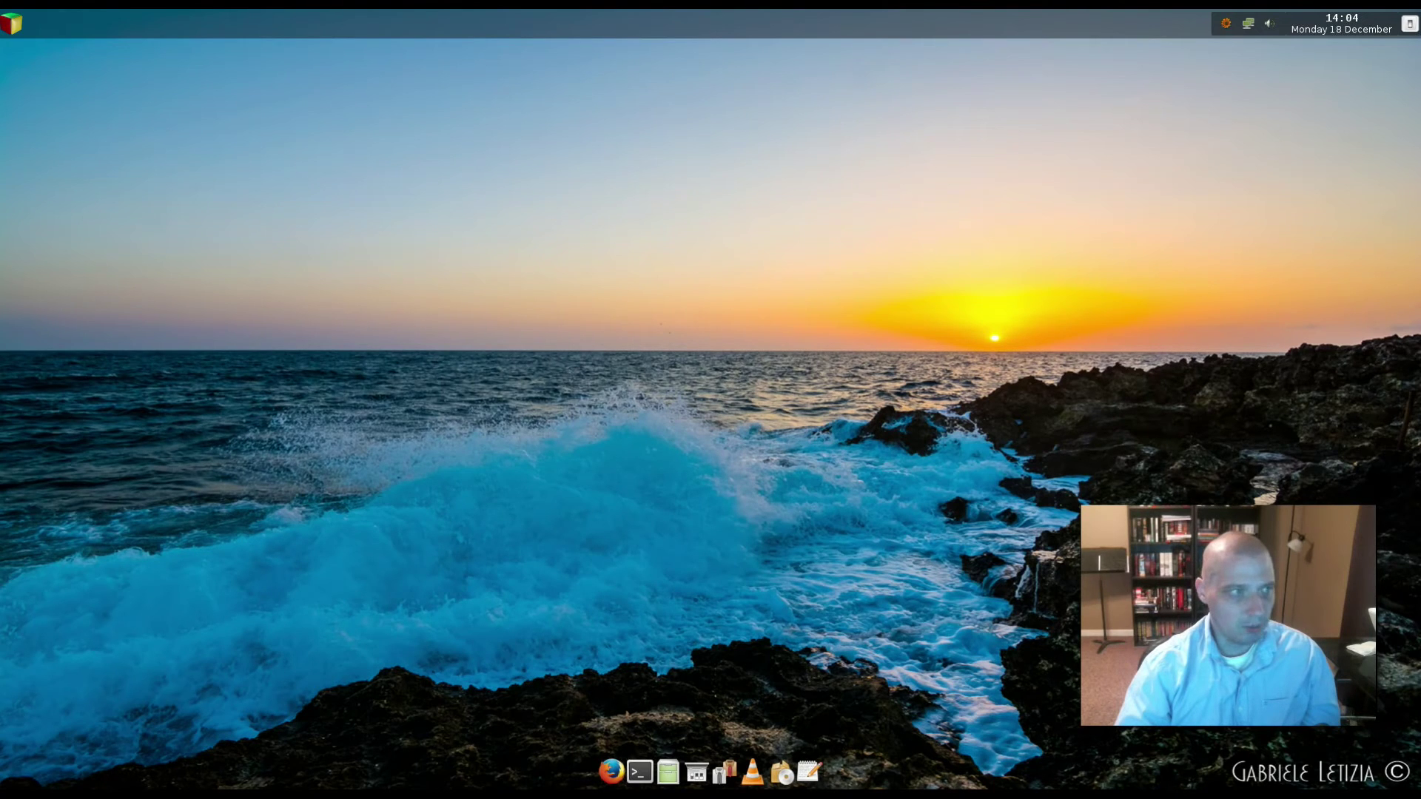
Launch the SalentOS Control Center from the Preferences applications and move its window aside.
right_click(302, 129)
mouse_move(363, 190)
mouse_move(474, 317)
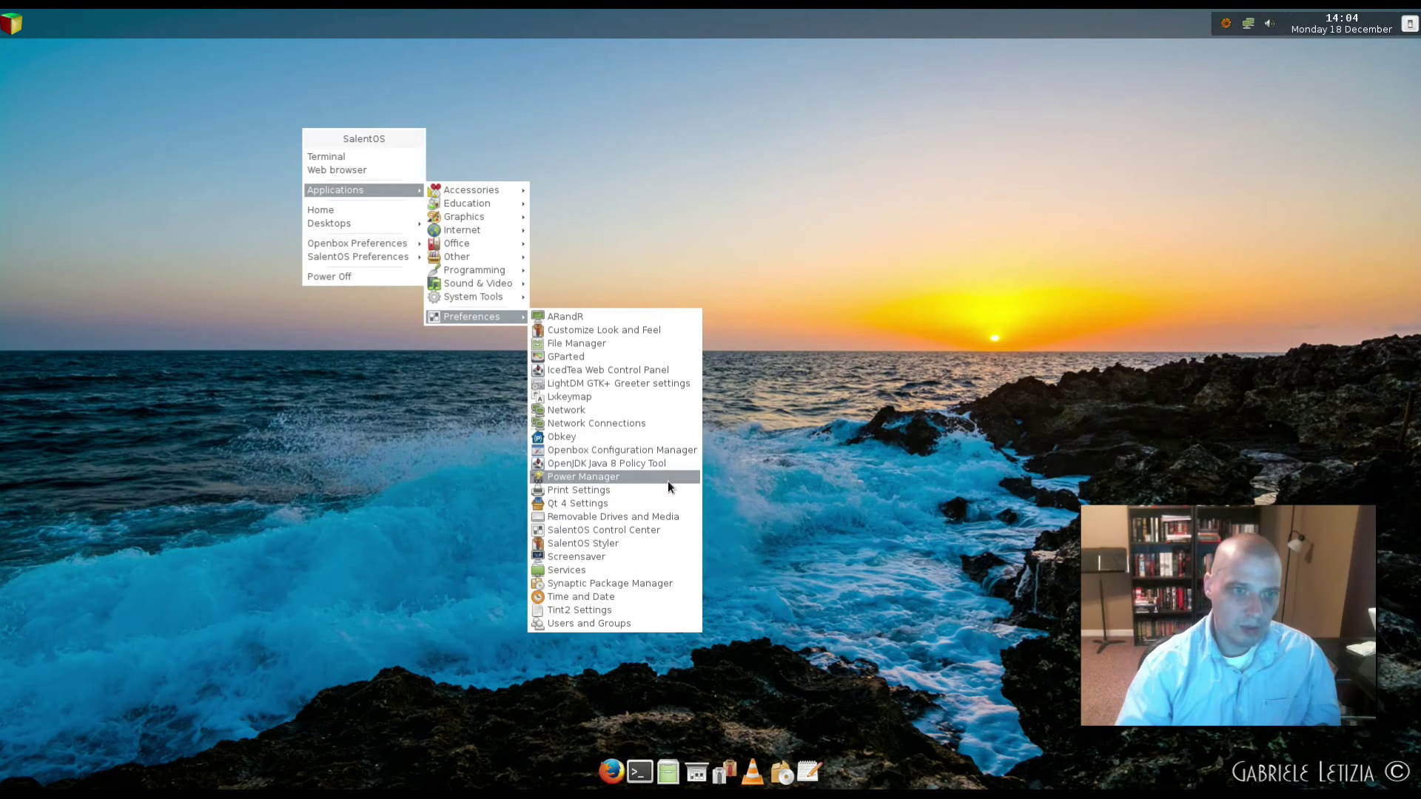
click(678, 532)
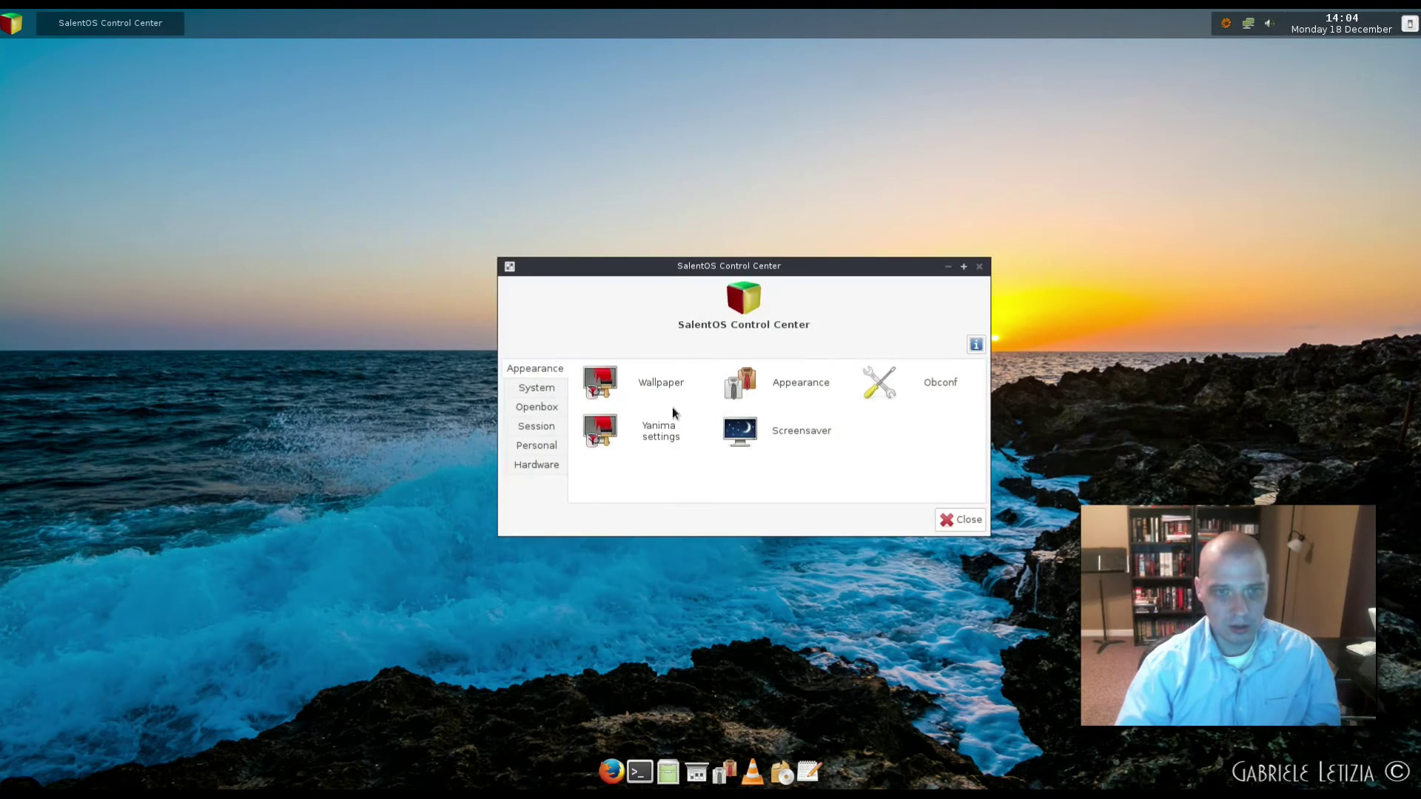
drag(722, 268, 550, 283)
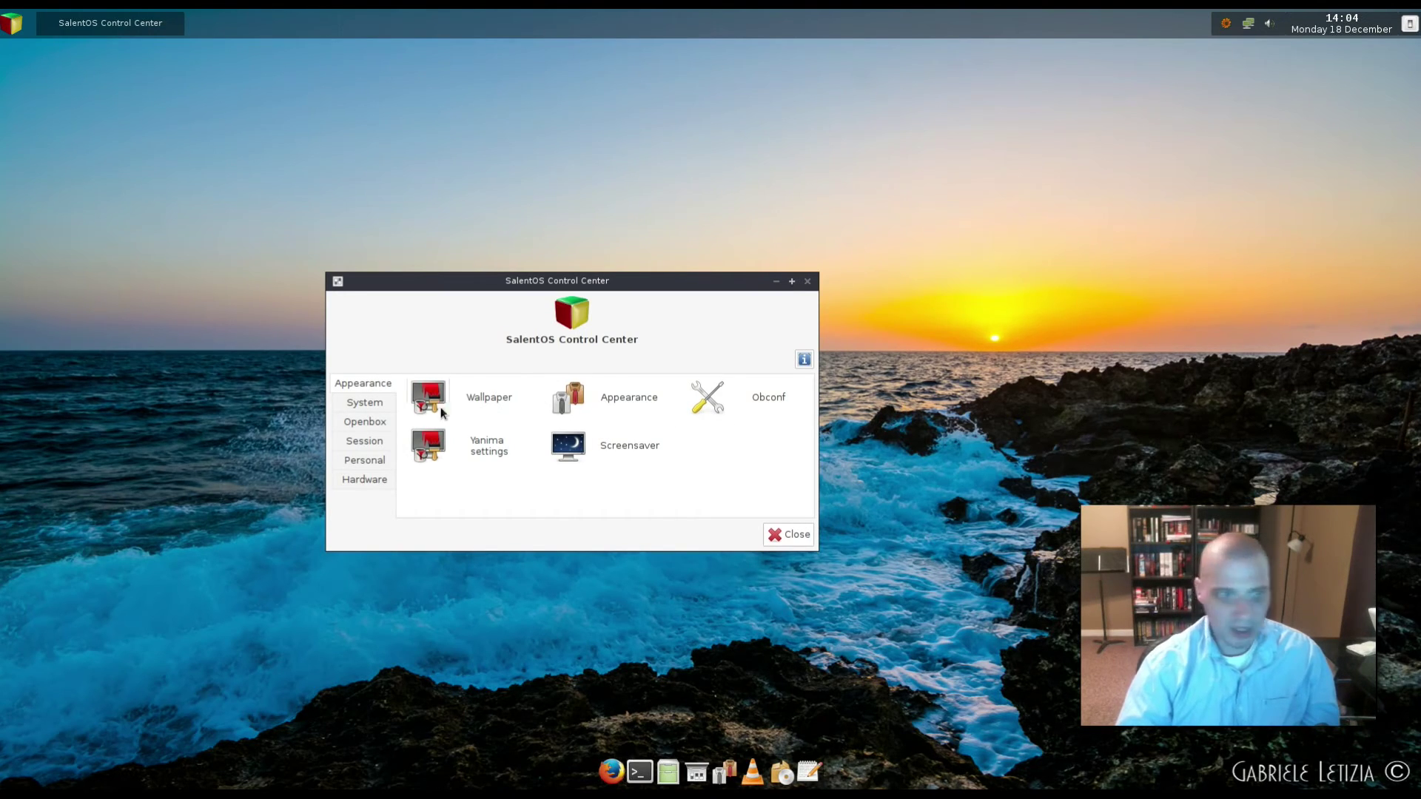
Launch Synaptic Package Manager from the Control Center's System section, enter the administrator password and dismiss the quick introduction.
click(376, 403)
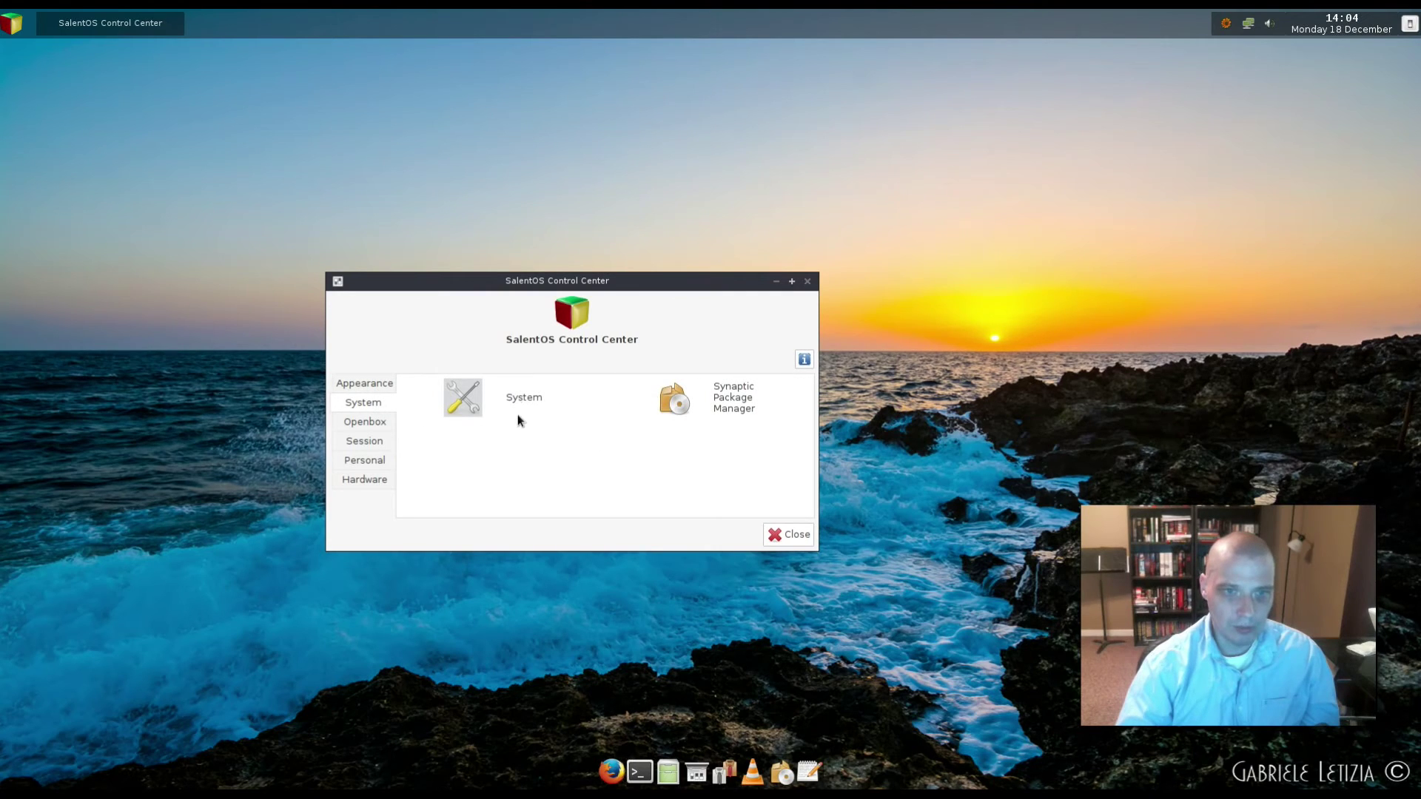
click(670, 402)
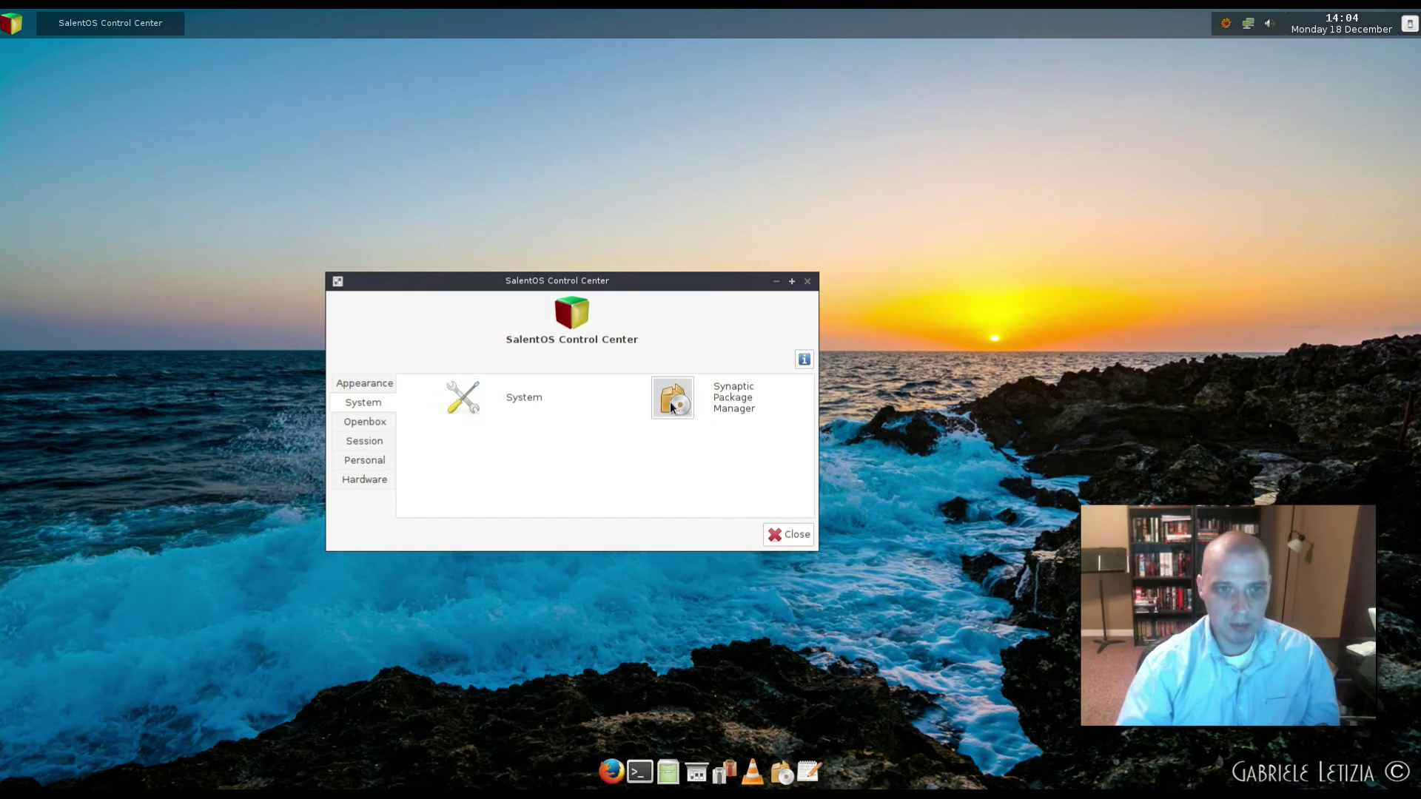
text(********)
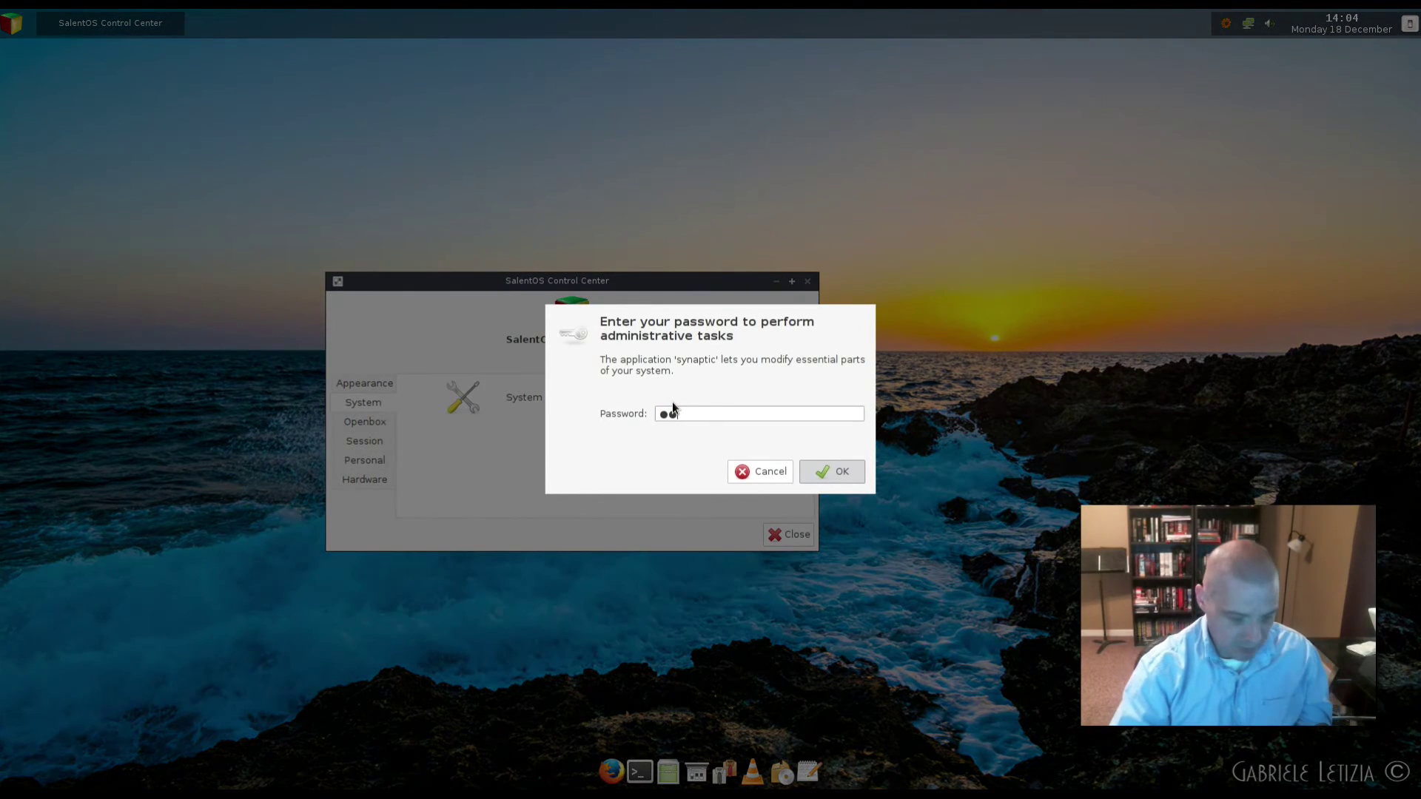
key(Return)
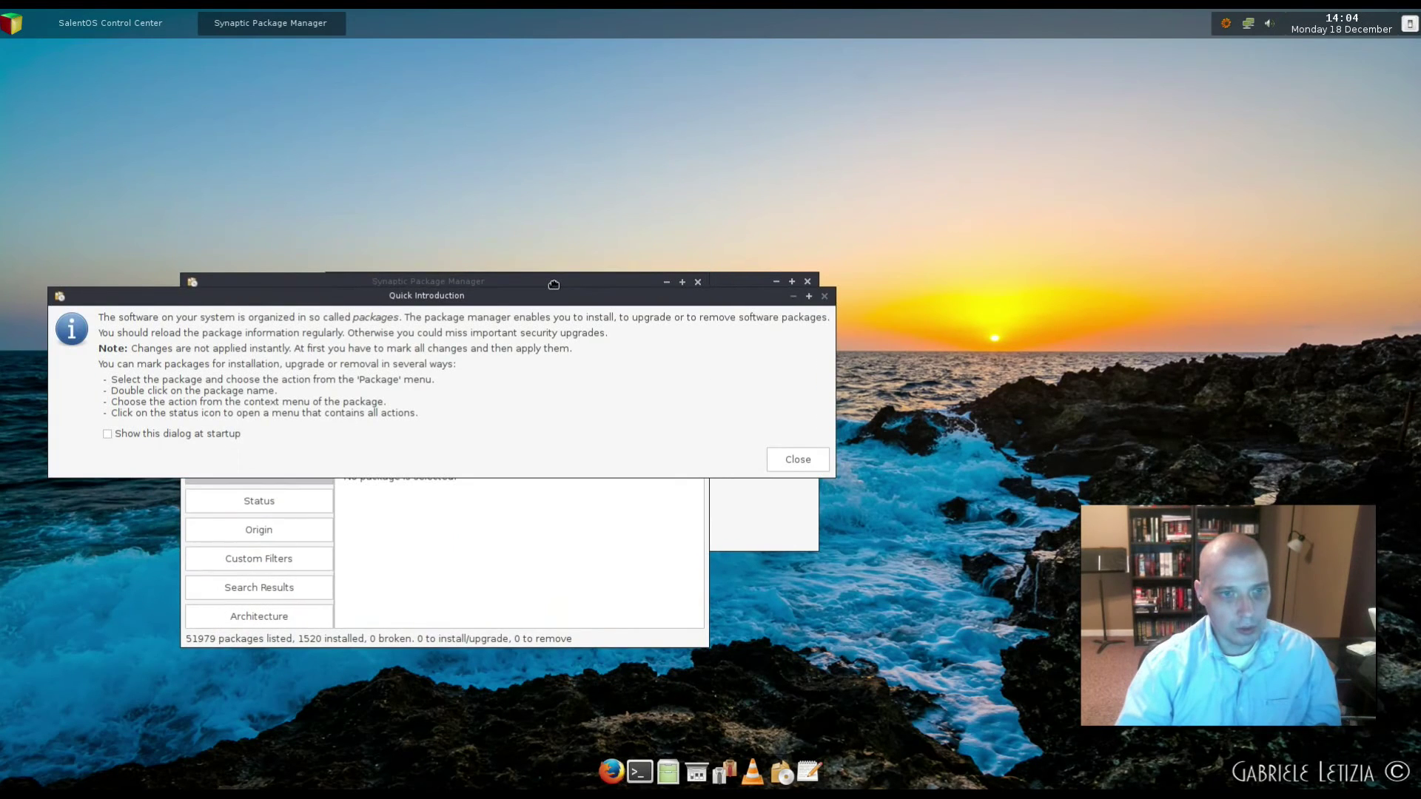
click(820, 460)
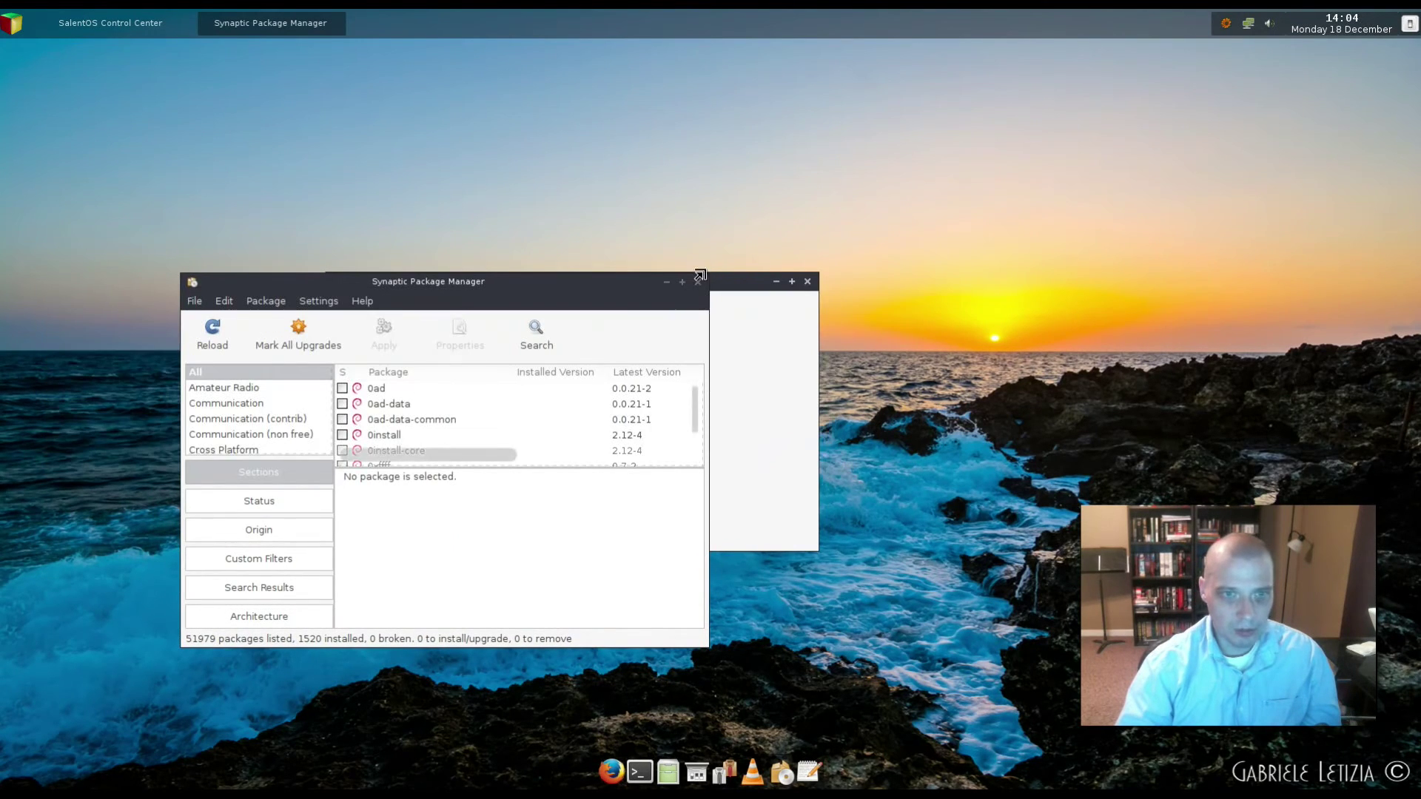
Enlarge the Synaptic window, reload the package information and mark all upgrades, closing the package manager when done.
drag(705, 278, 979, 129)
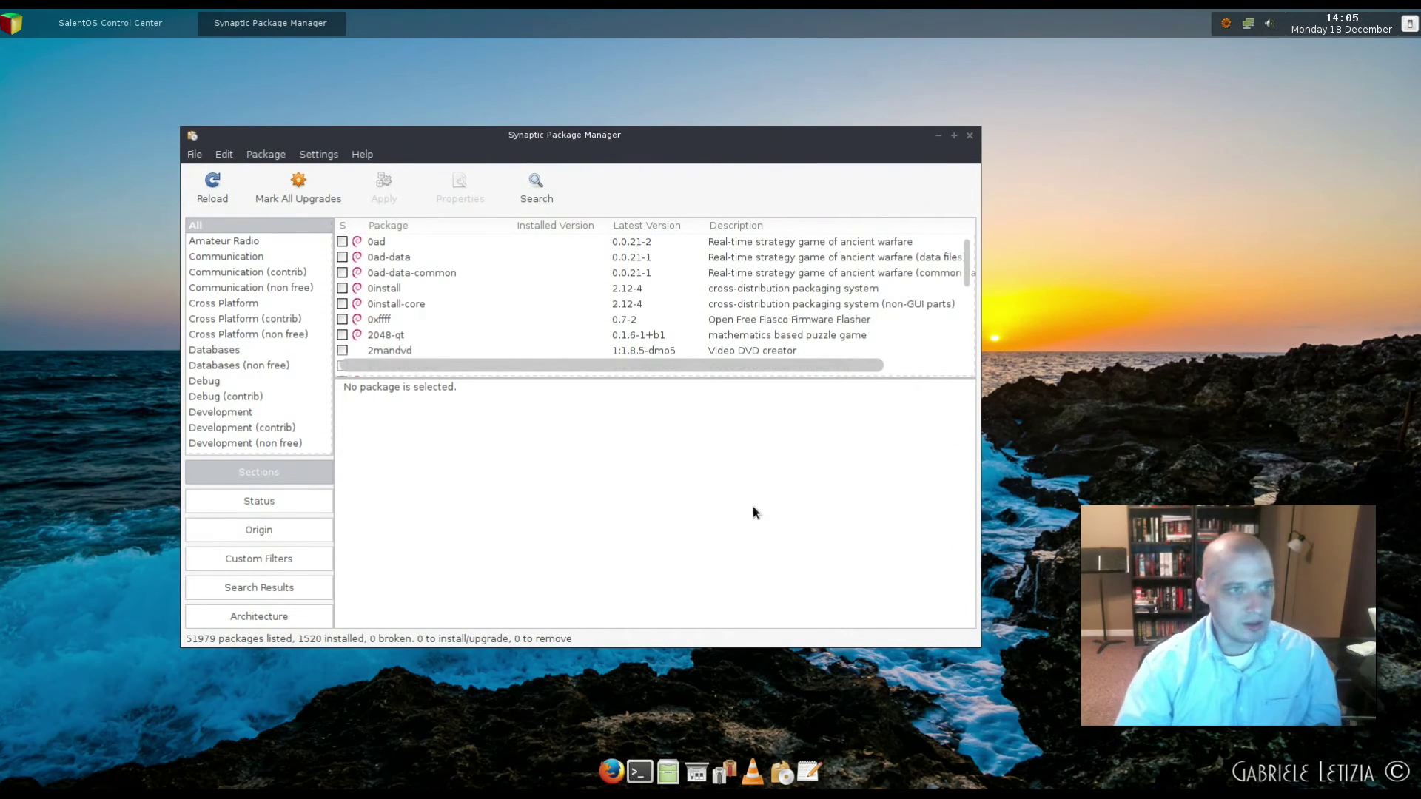
click(214, 188)
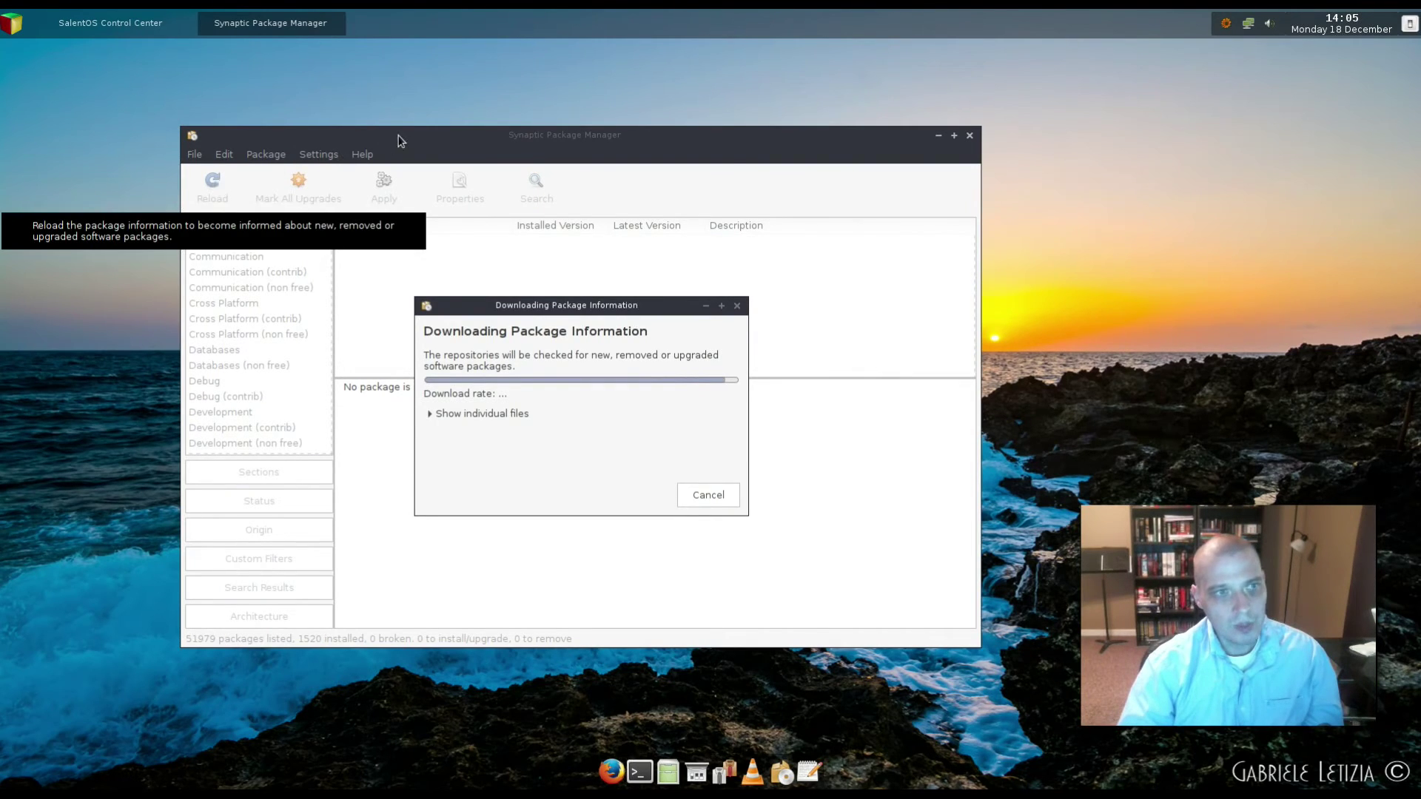
click(312, 194)
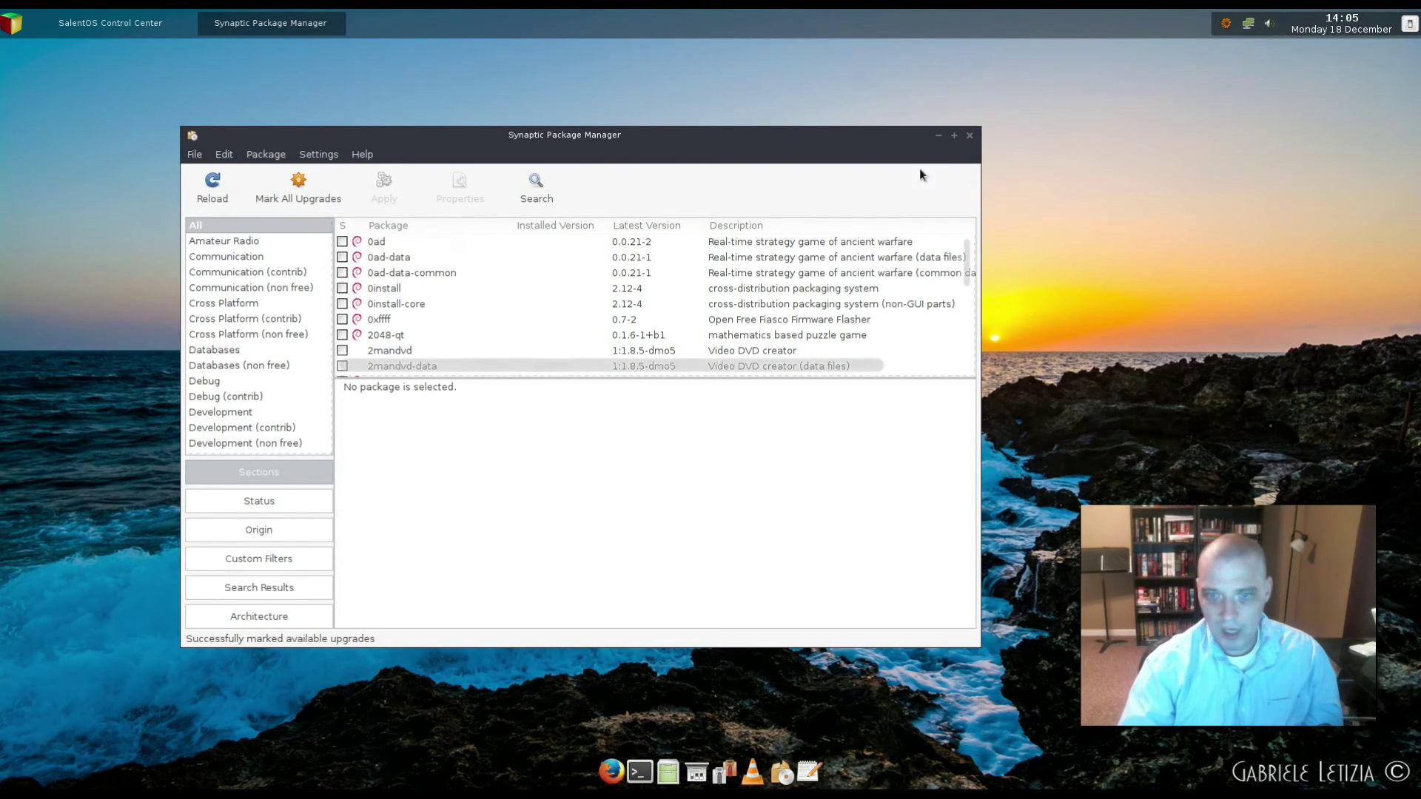
click(970, 137)
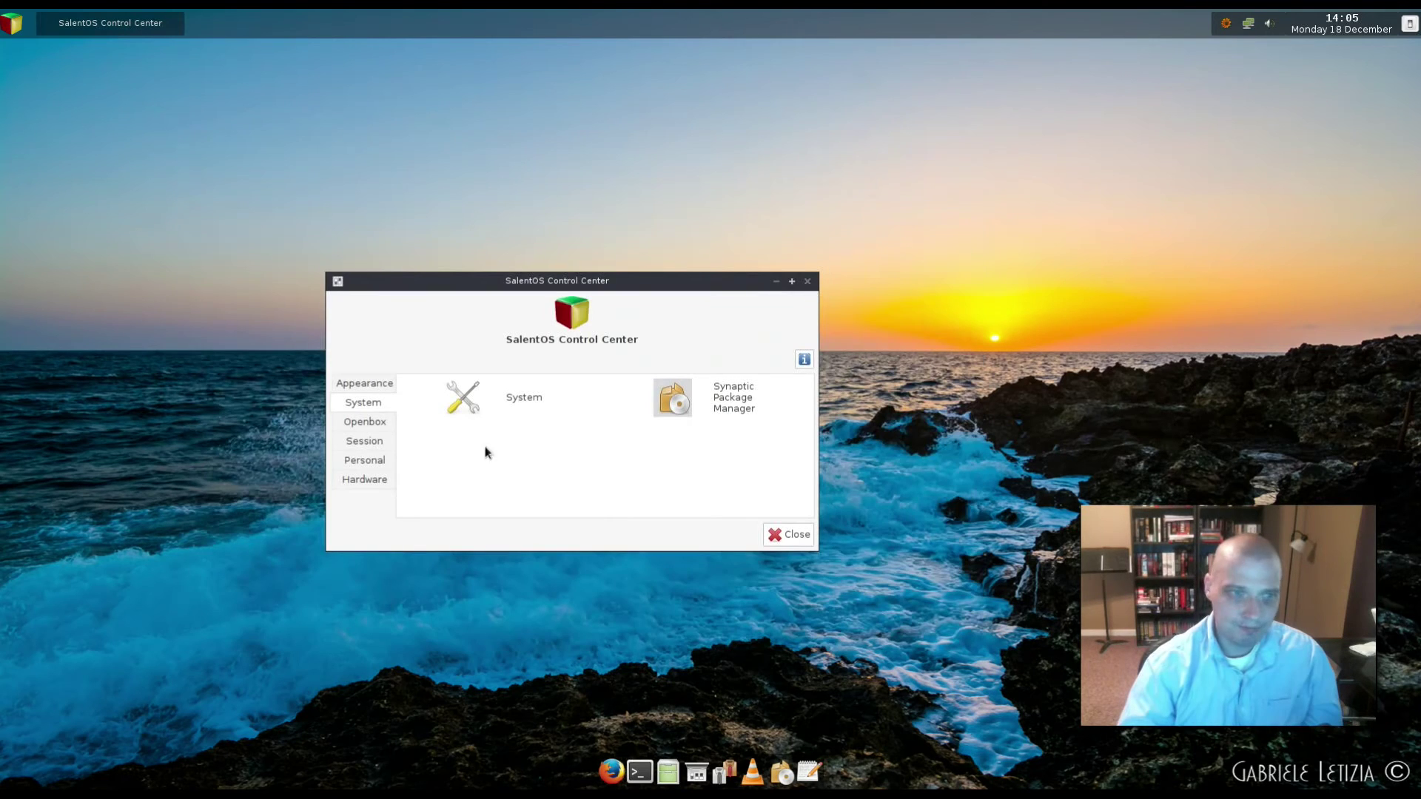
Review the Control Center's Openbox, Session, Personal and Hardware sections, then close the Control Center.
click(370, 423)
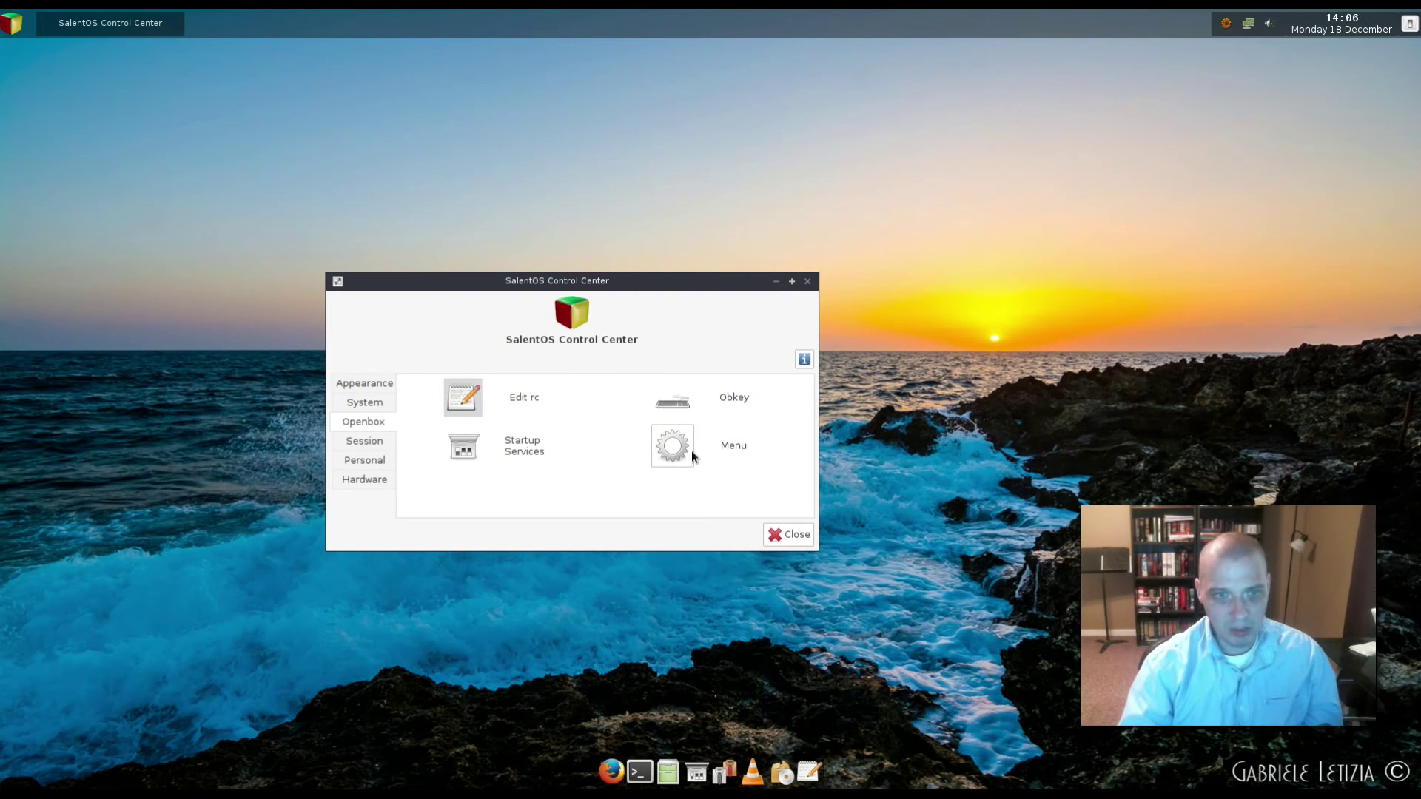
right_click(1019, 212)
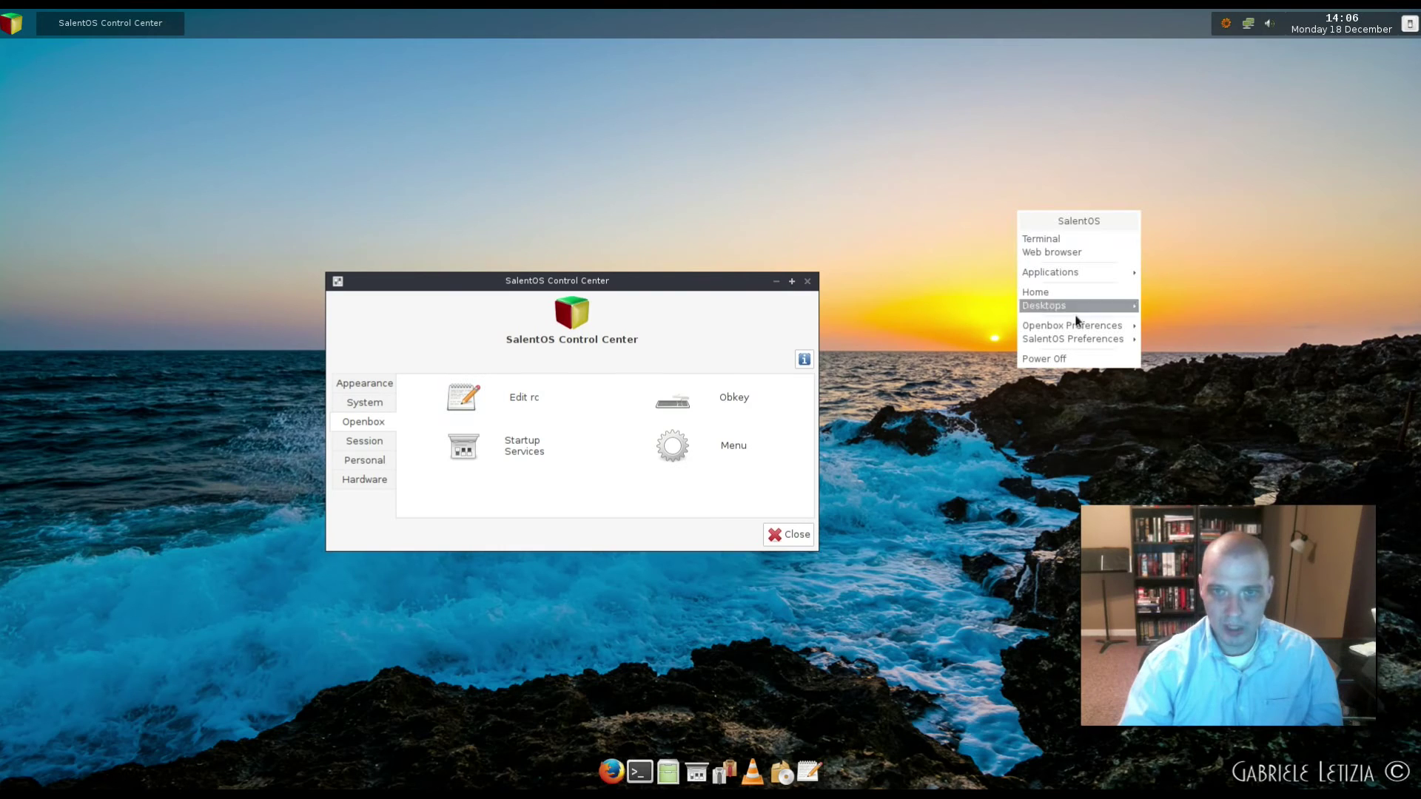
click(359, 443)
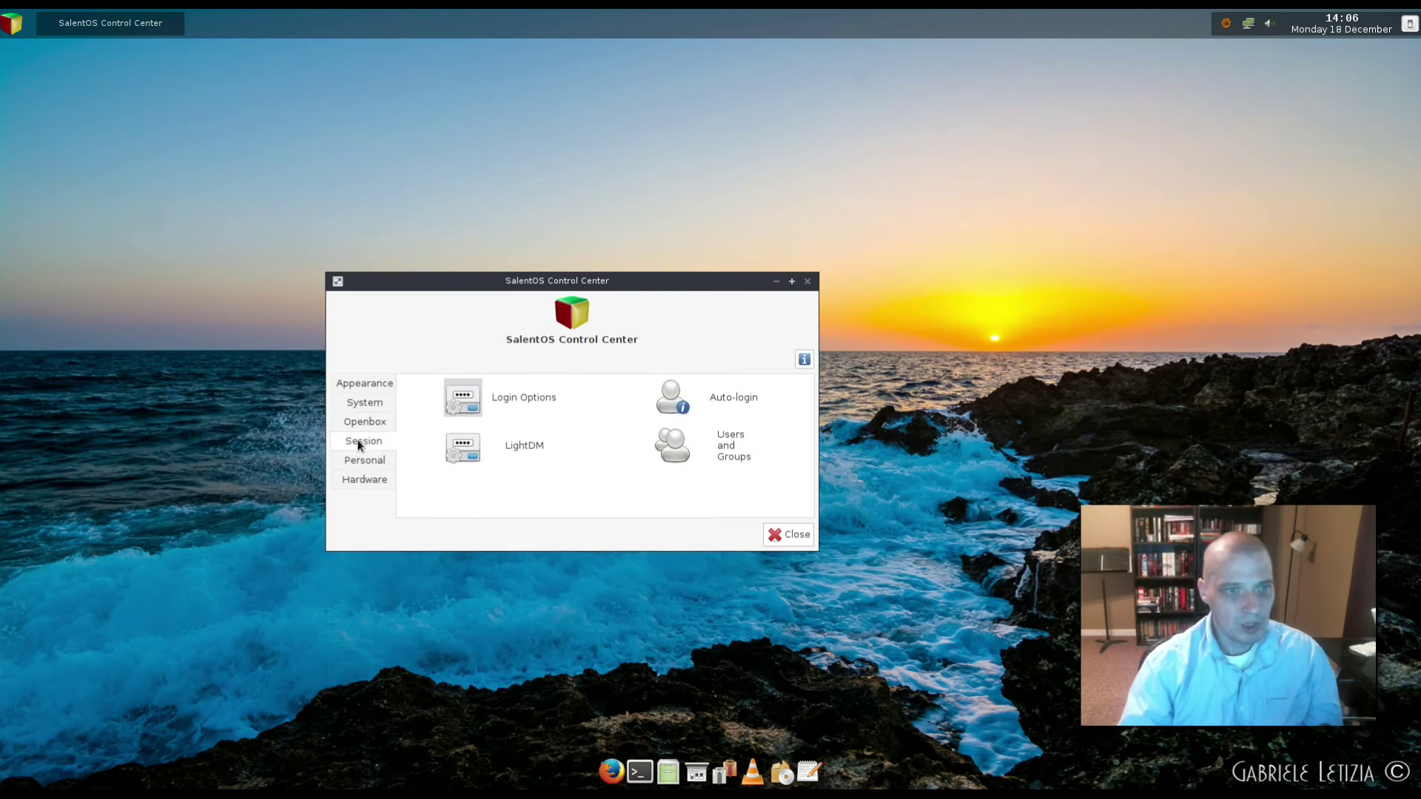
click(364, 461)
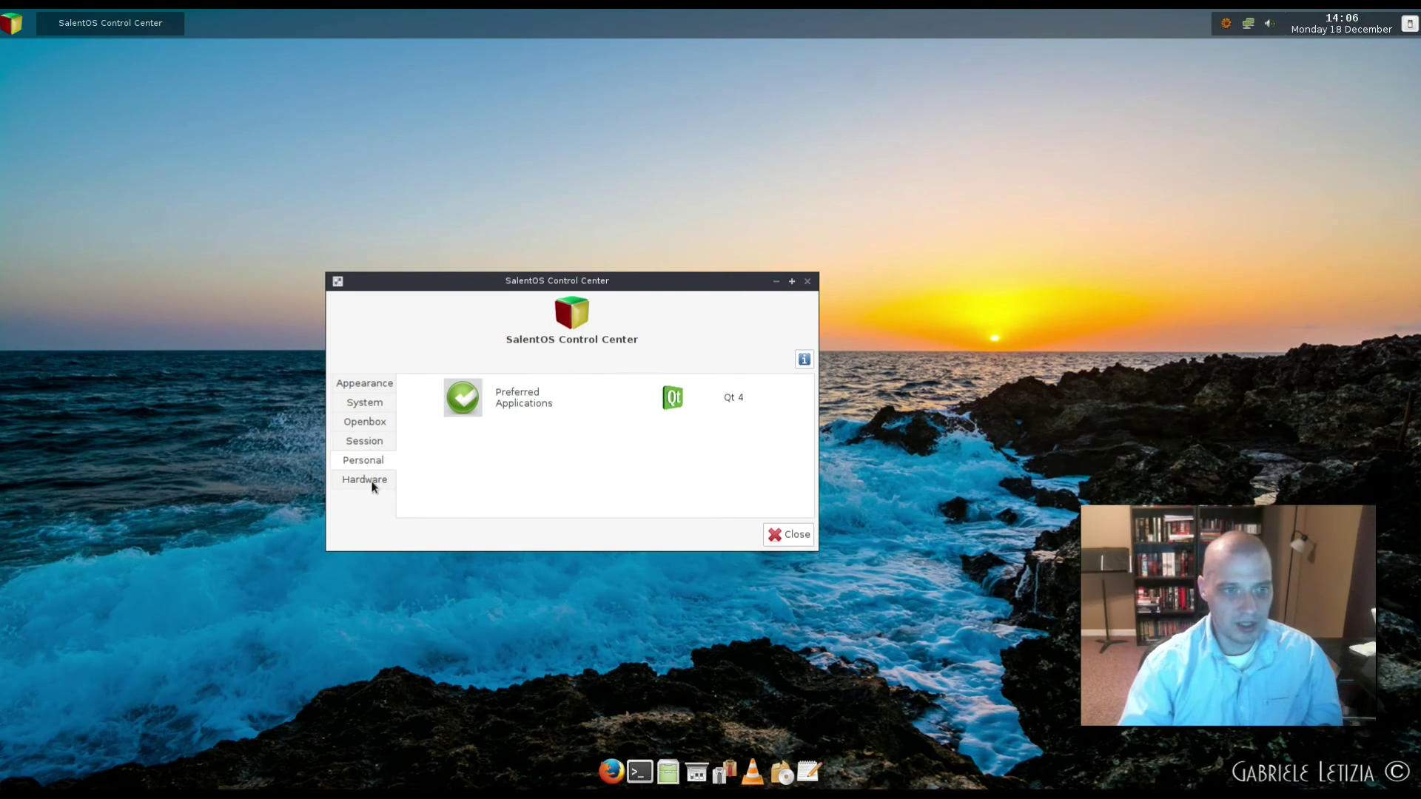
click(370, 484)
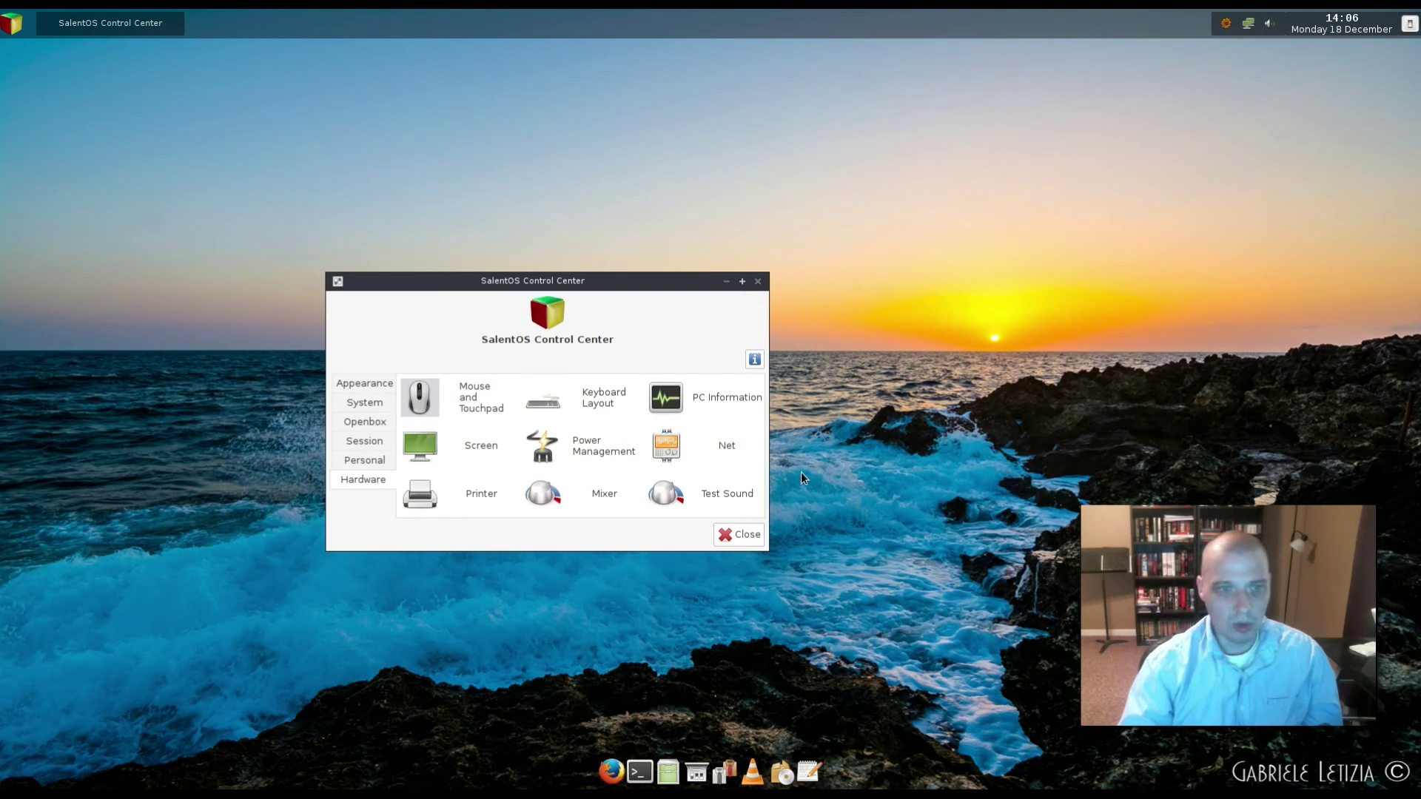
click(758, 282)
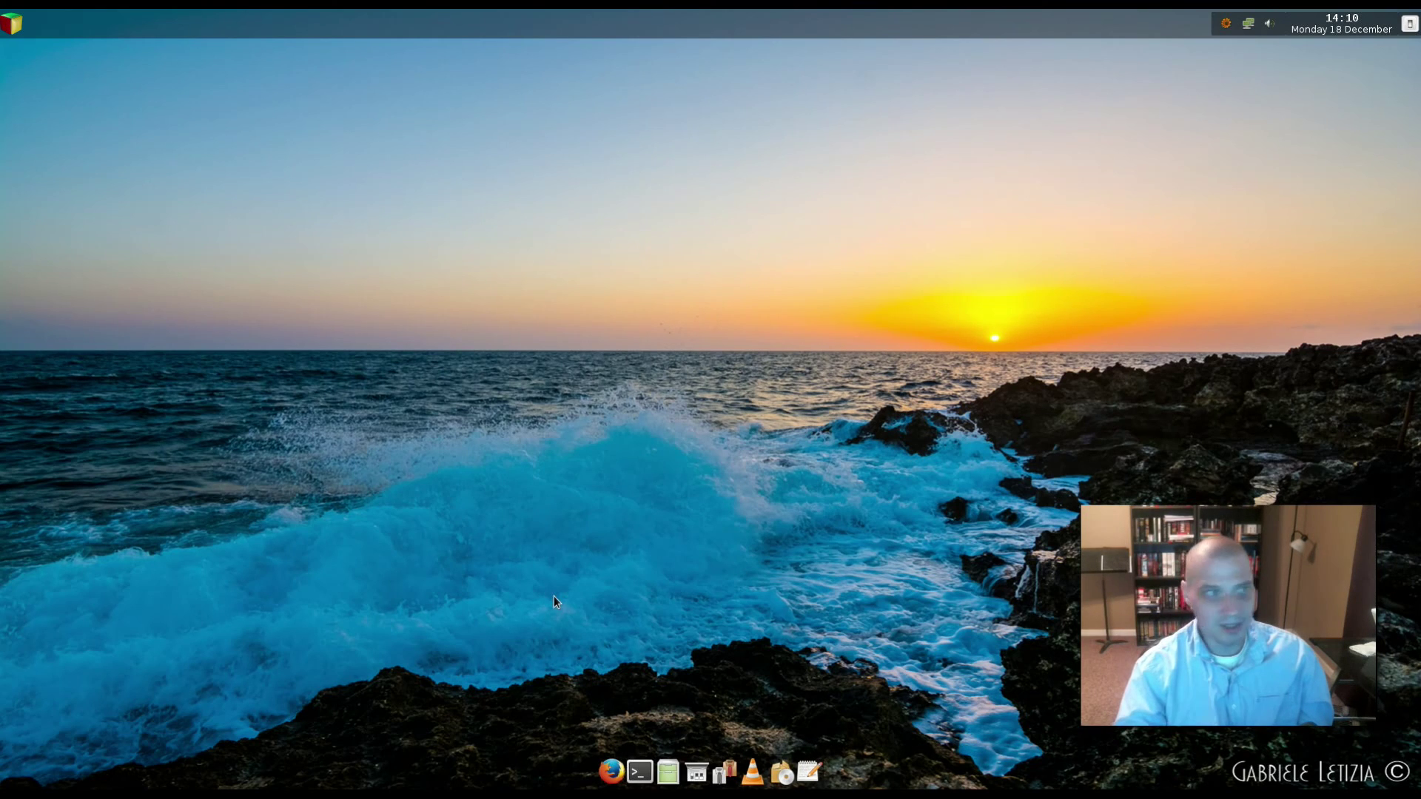
Browse the SalentOS desktop menu and its application categories, including Accessories, and dismiss the menu without launching anything.
click(16, 29)
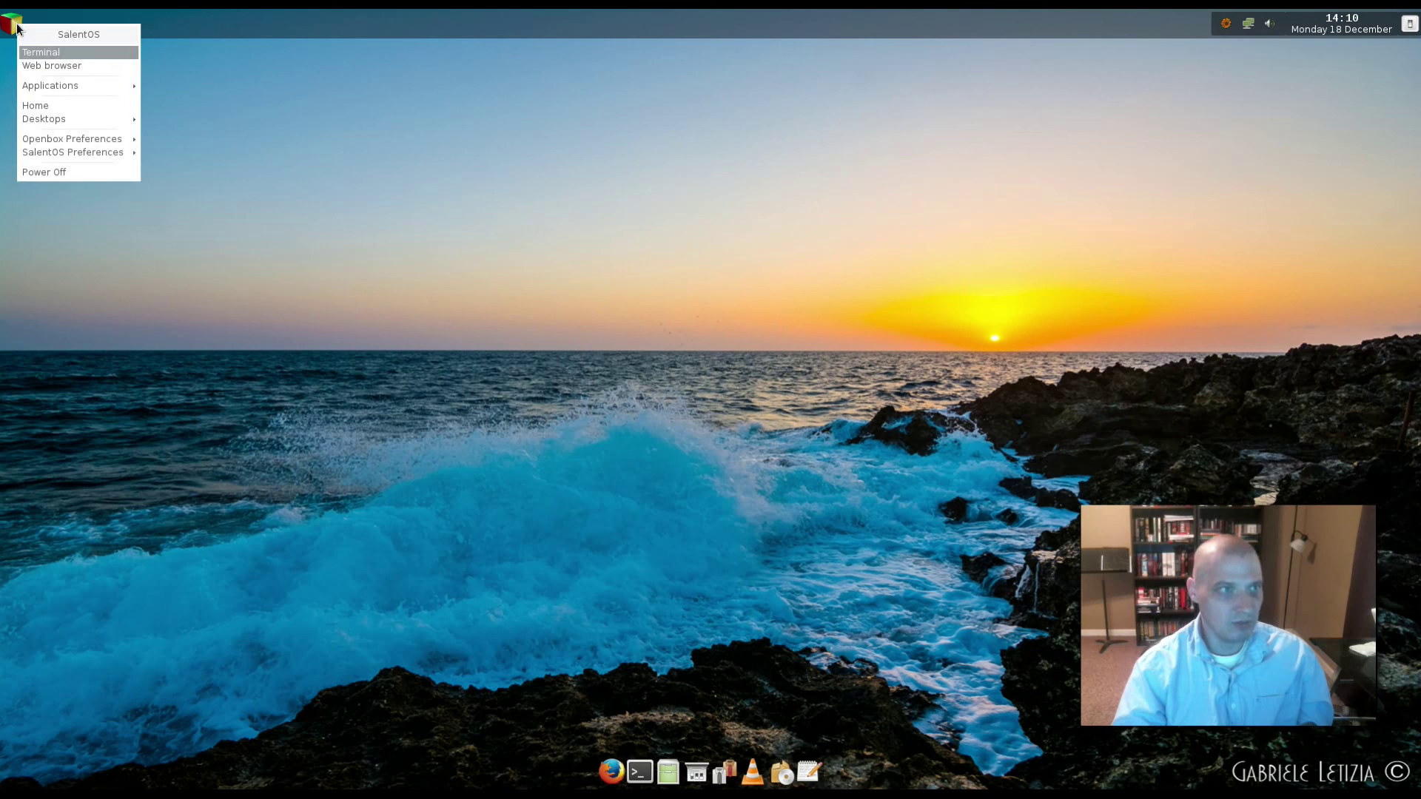
click(16, 28)
click(16, 28)
click(281, 280)
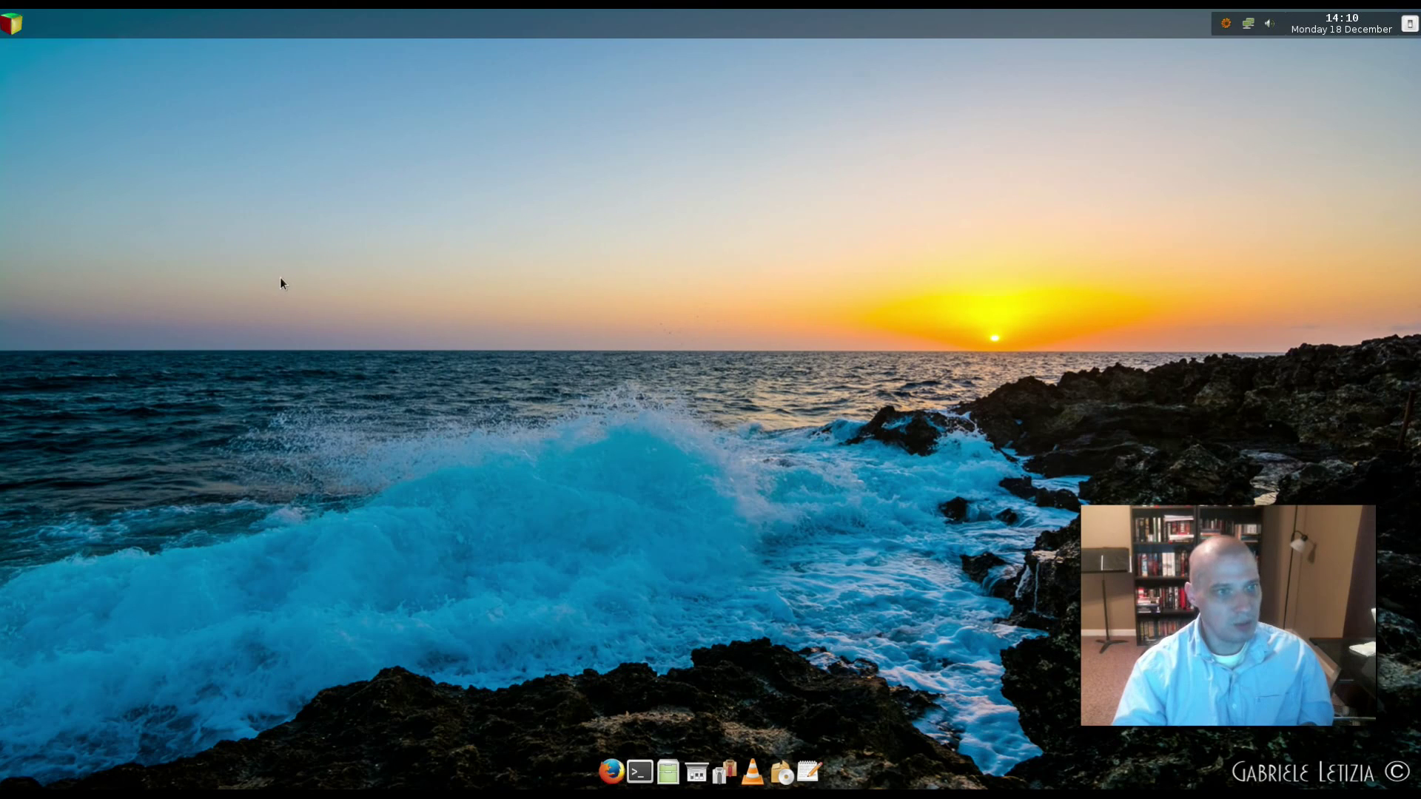
right_click(238, 317)
mouse_move(346, 379)
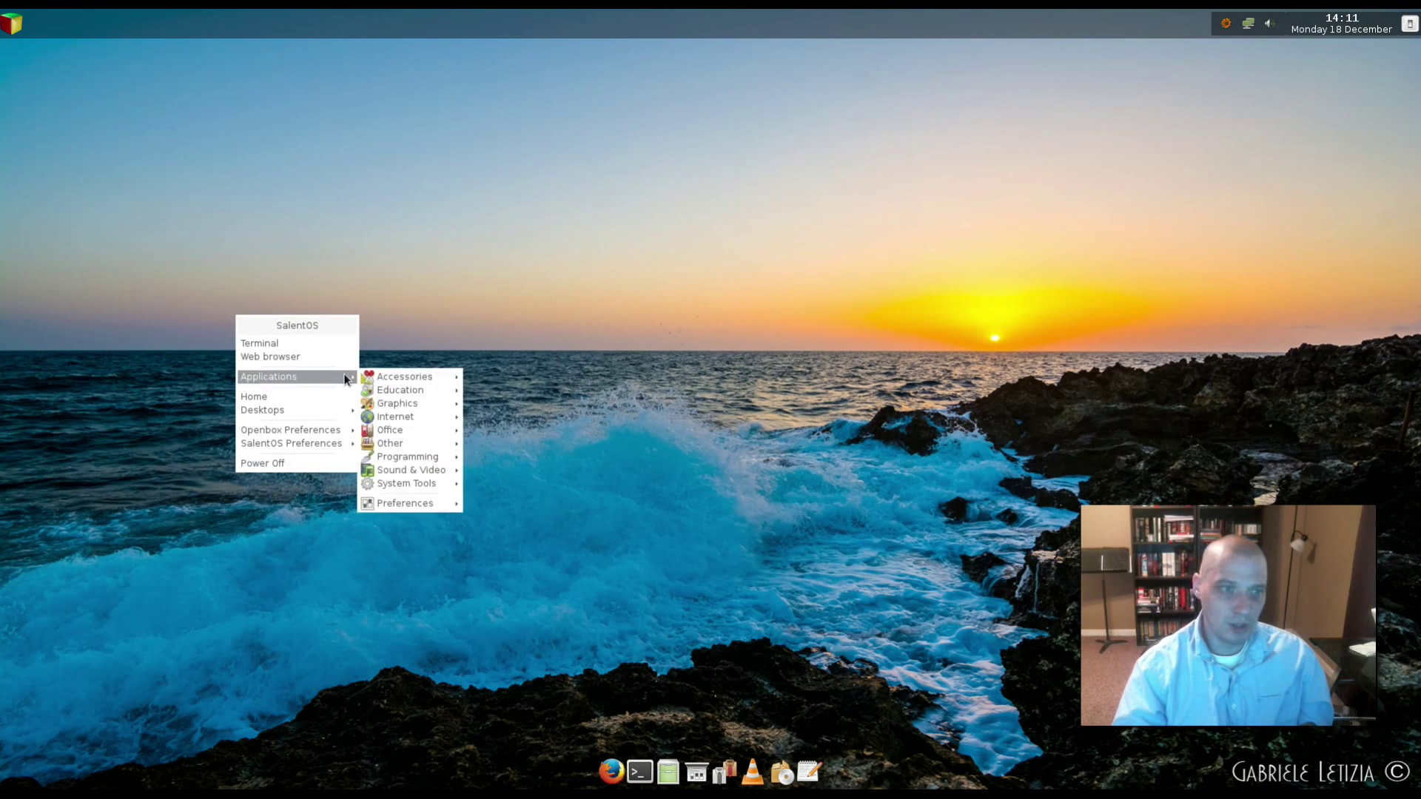
mouse_move(450, 444)
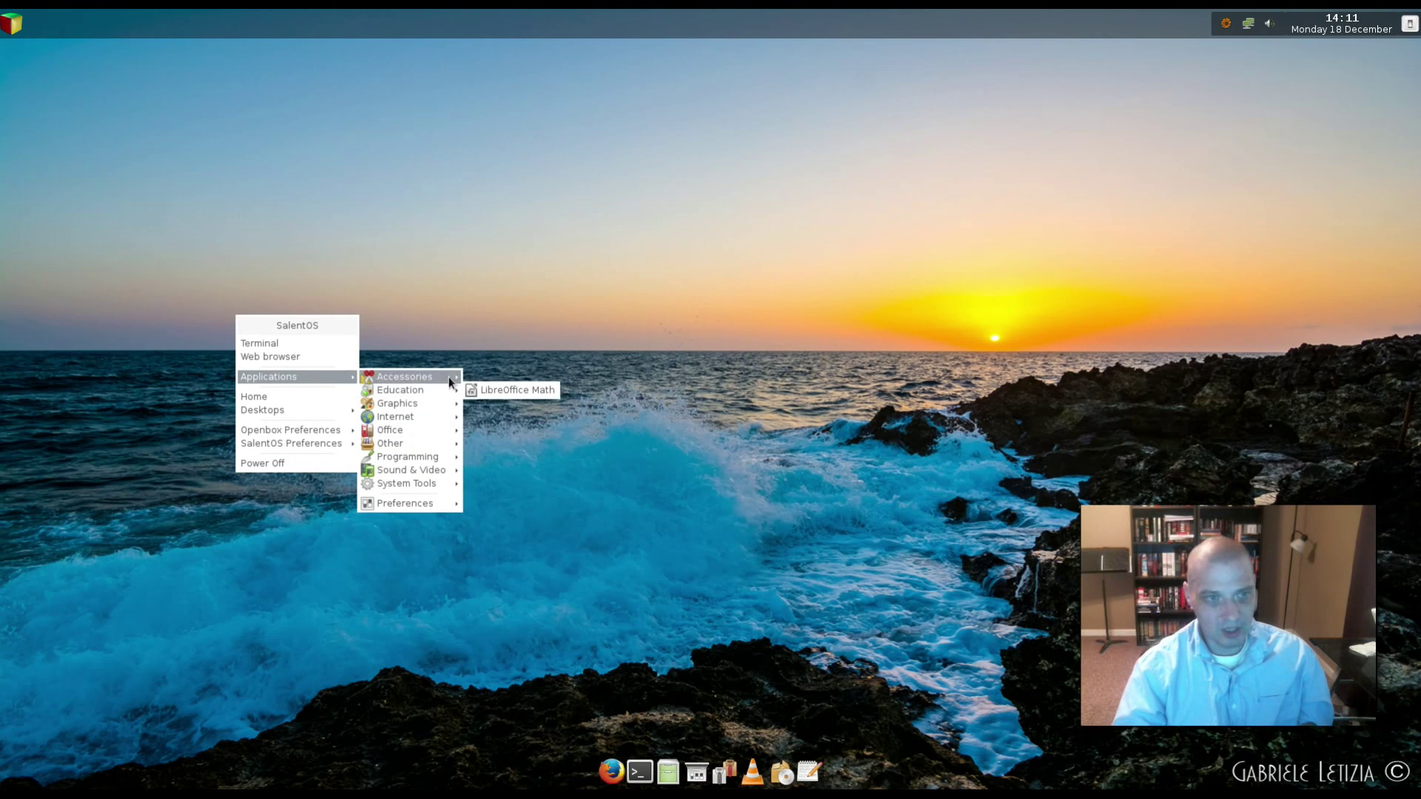
mouse_move(449, 378)
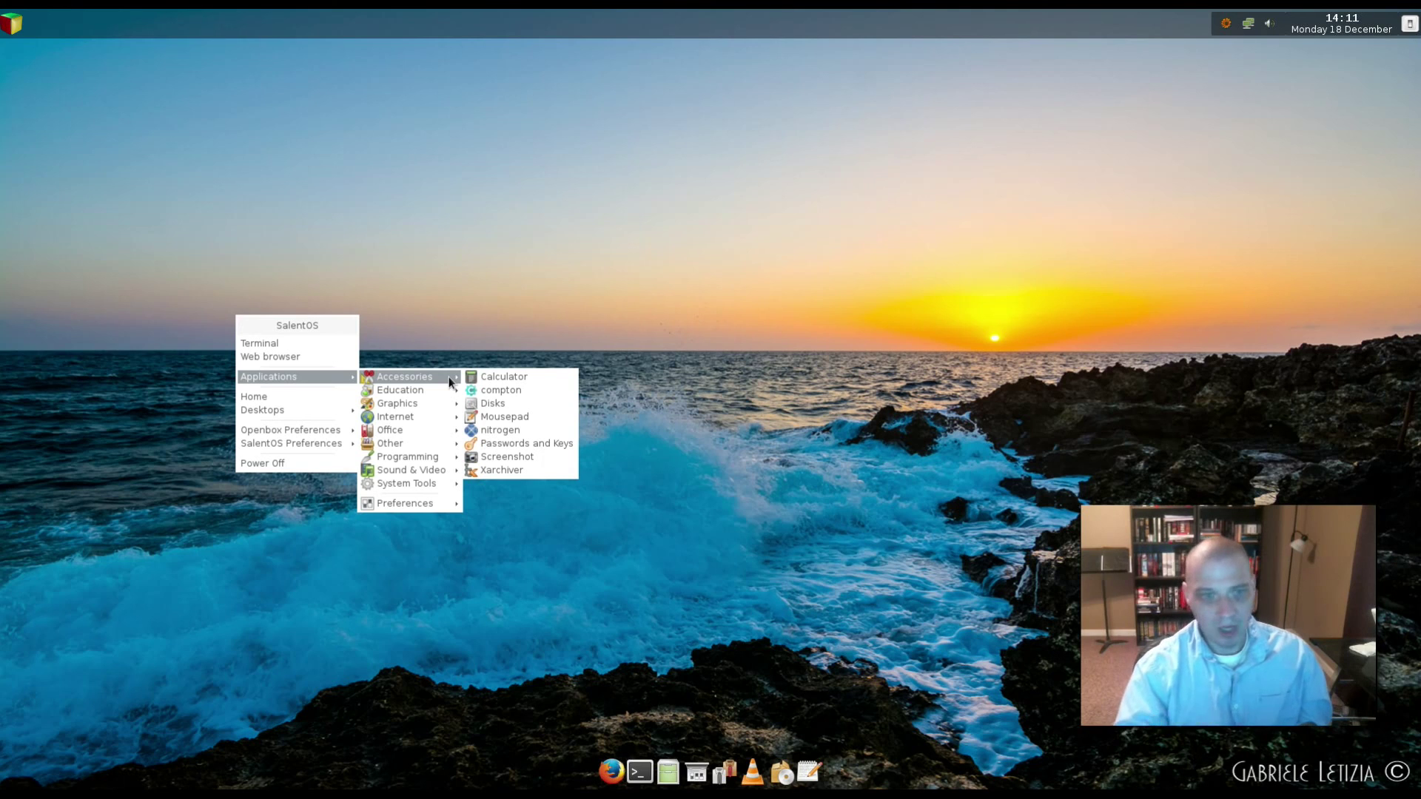
click(562, 299)
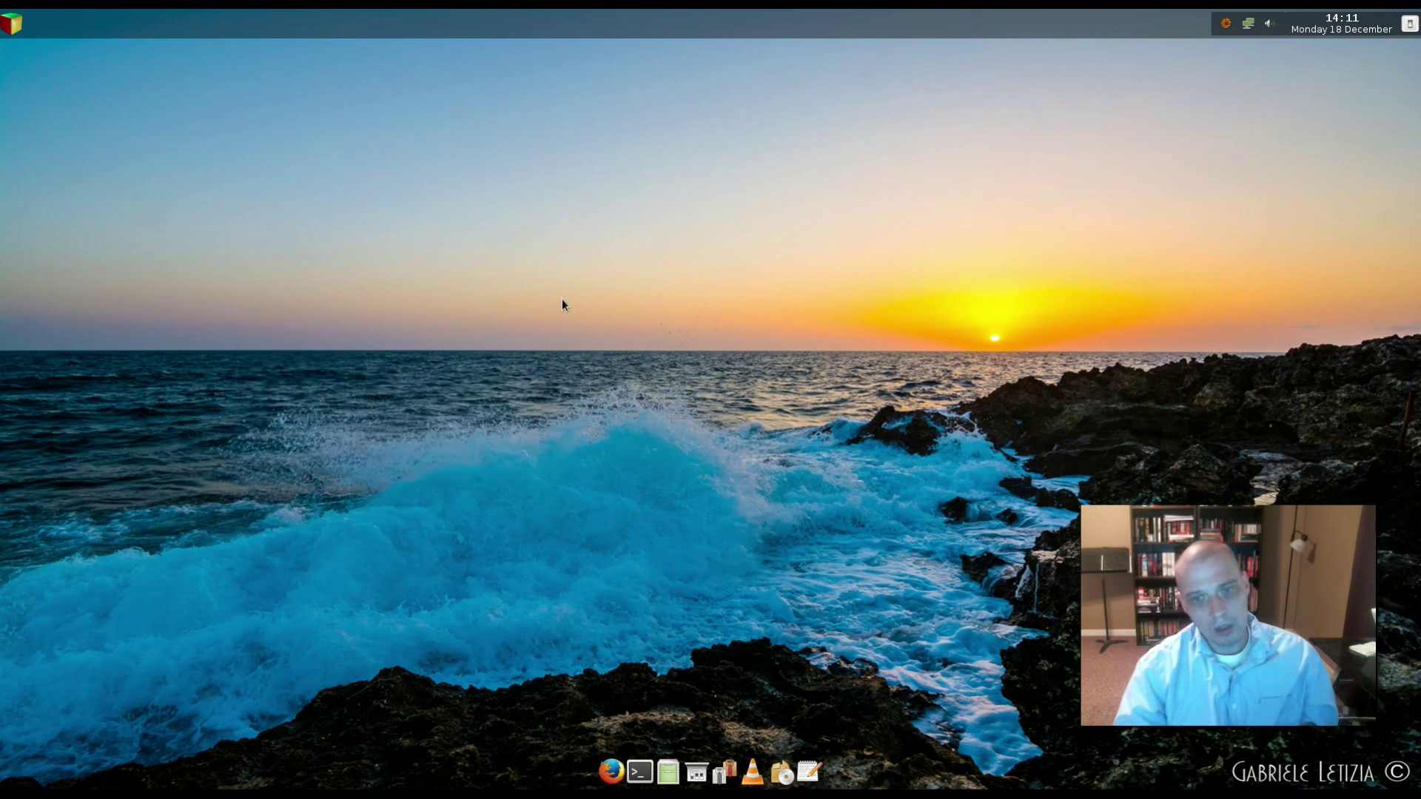